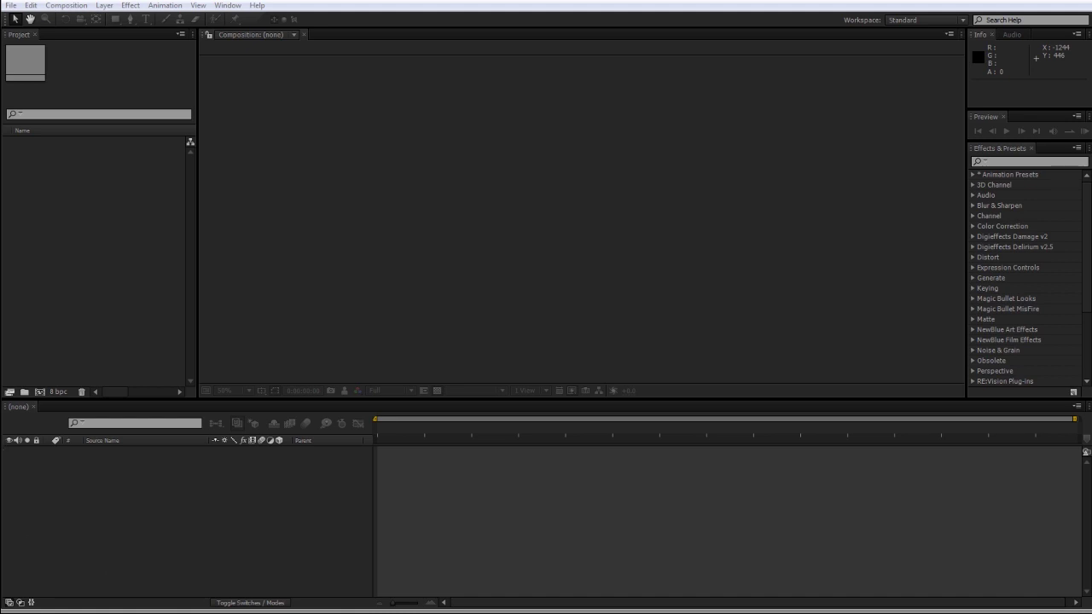
# - Switch to the browser and play the reference video's "Introducing OpTic DSG" title around 0:23 to 0:25, then return to After Effects
pyautogui.moveTo(144, 613)
pyautogui.click(209, 559)
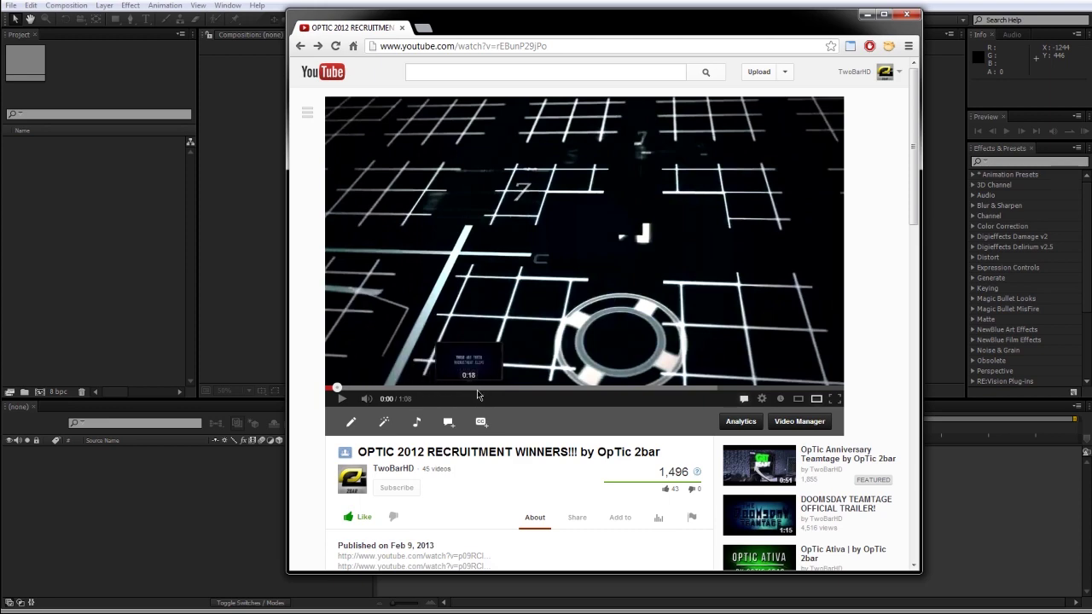
pyautogui.click(502, 388)
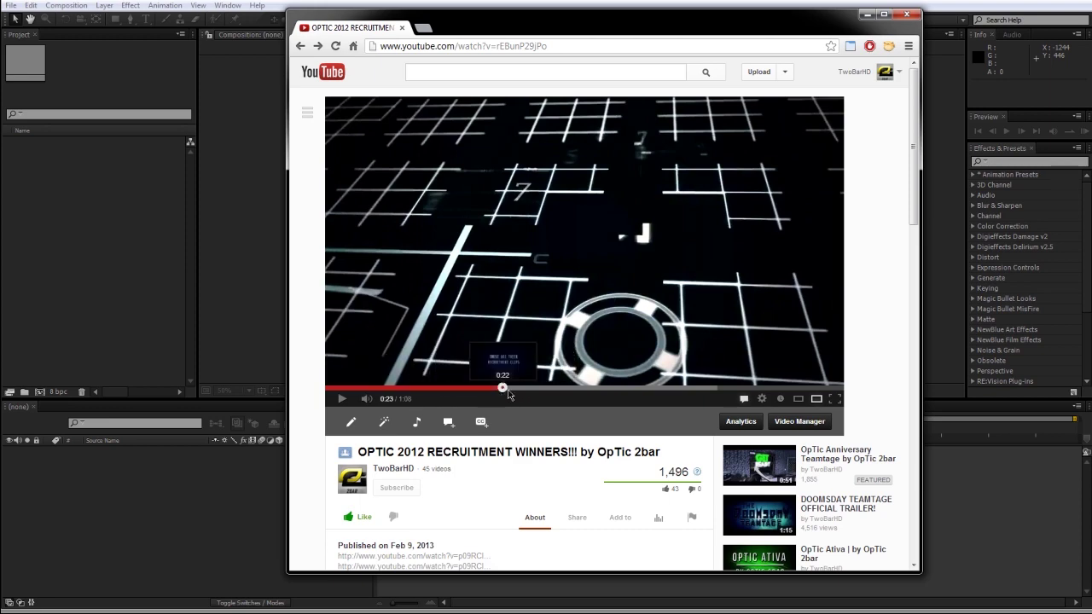
pyautogui.click(653, 269)
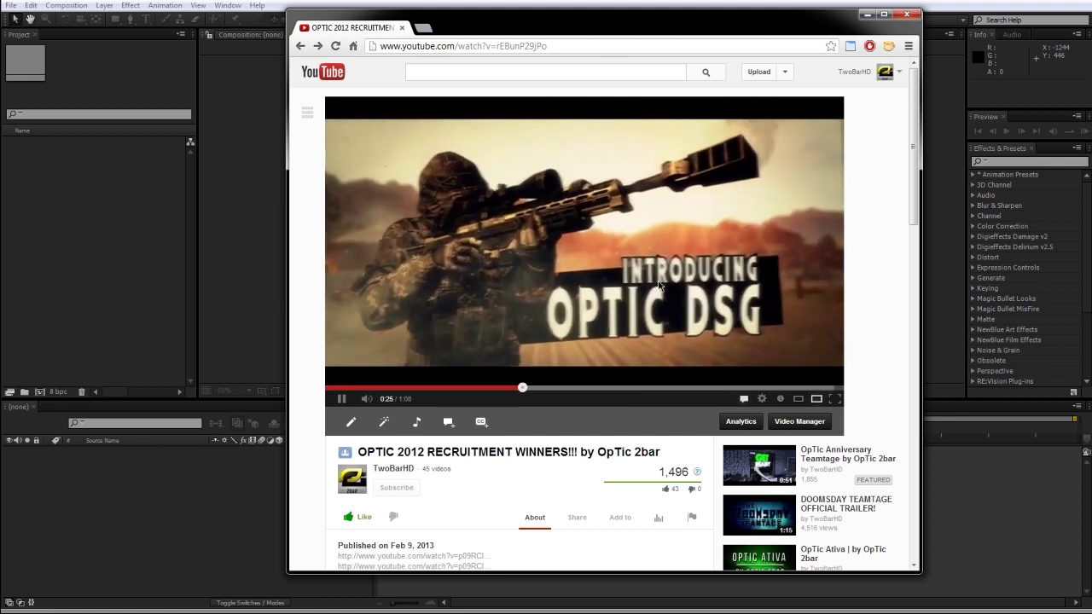
pyautogui.click(622, 297)
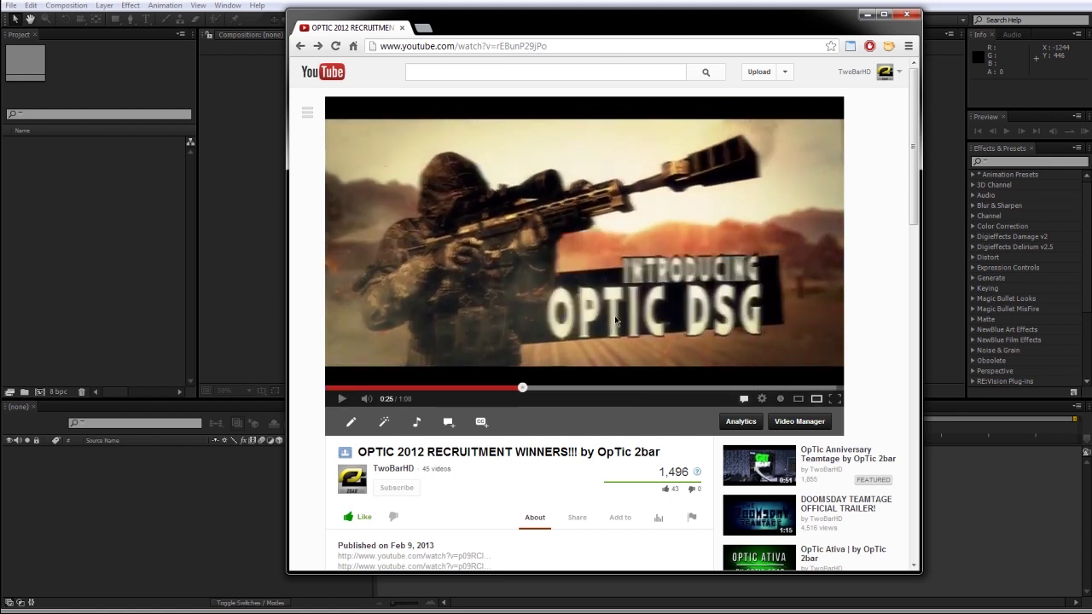
pyautogui.click(512, 388)
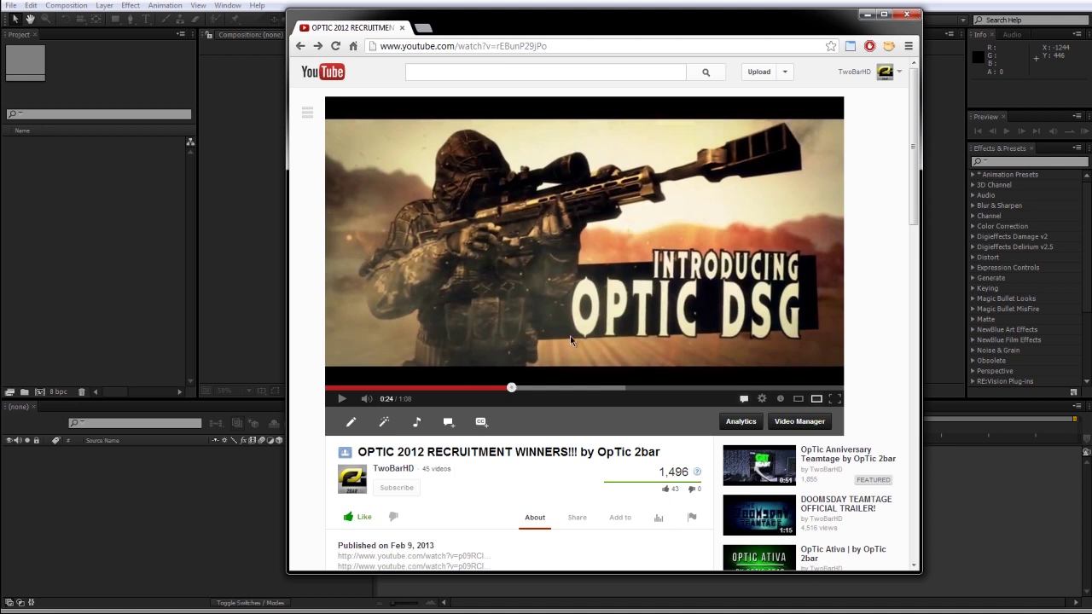
pyautogui.click(867, 14)
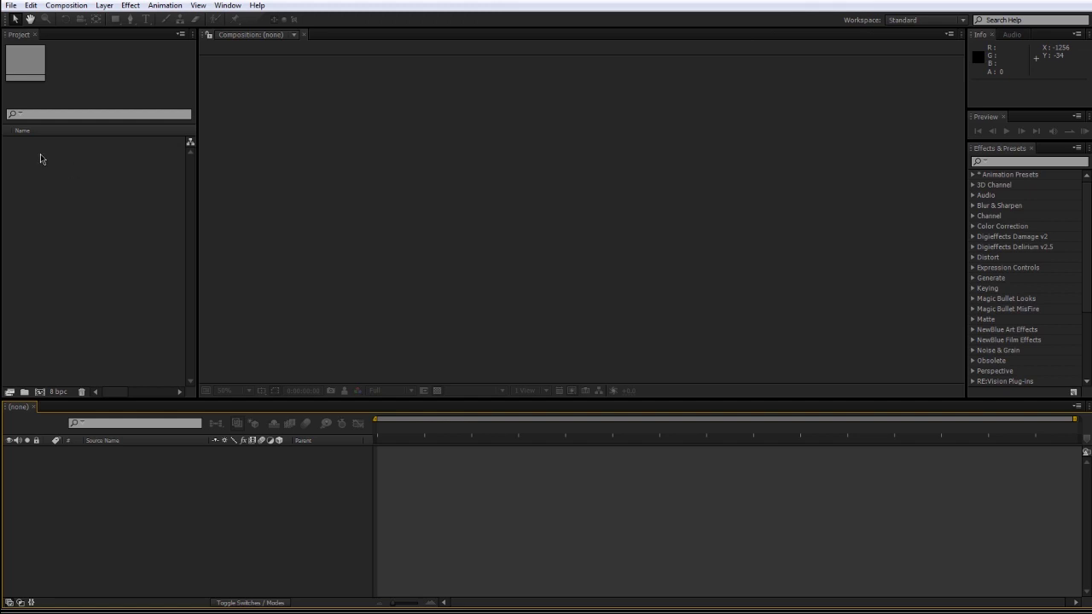
# - Import the "VFX elements" and "footage" folders from the 3D Intro Tutorial folder into the project
pyautogui.click(30, 6)
pyautogui.moveTo(12, 6)
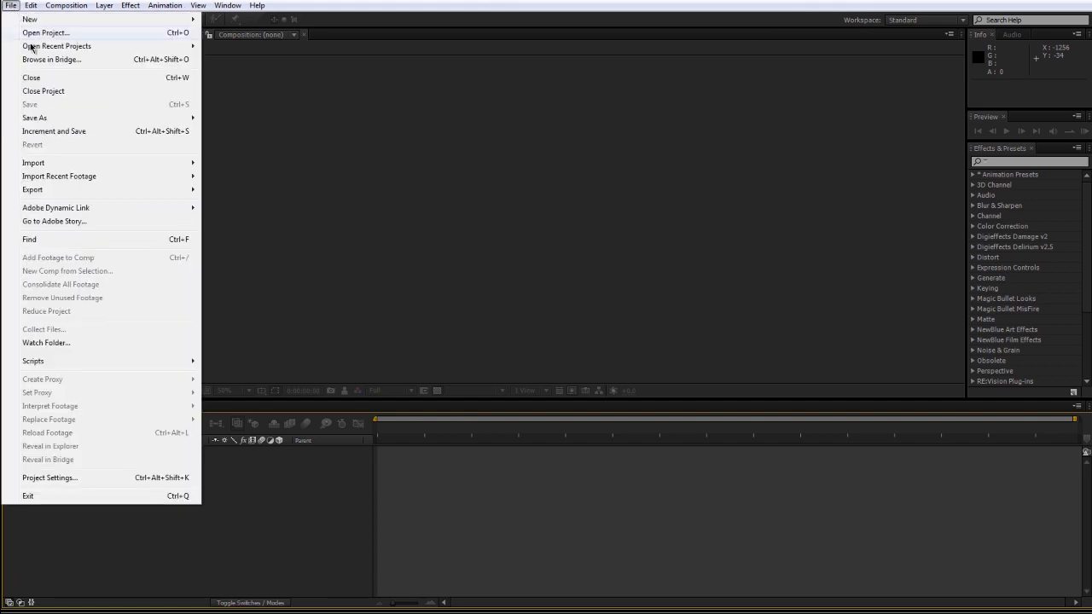
pyautogui.moveTo(49, 179)
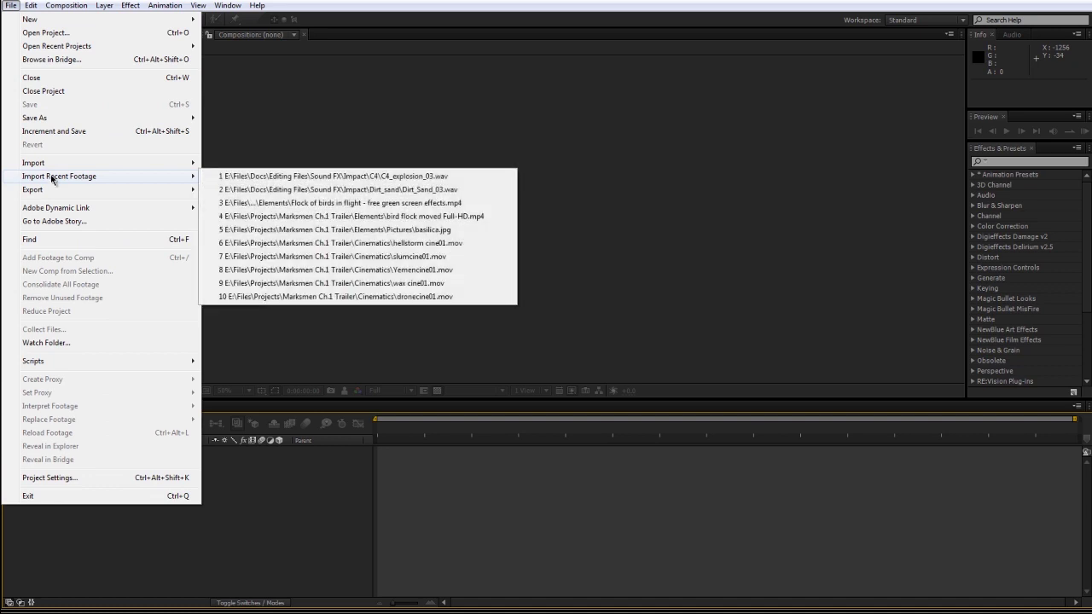
pyautogui.click(274, 177)
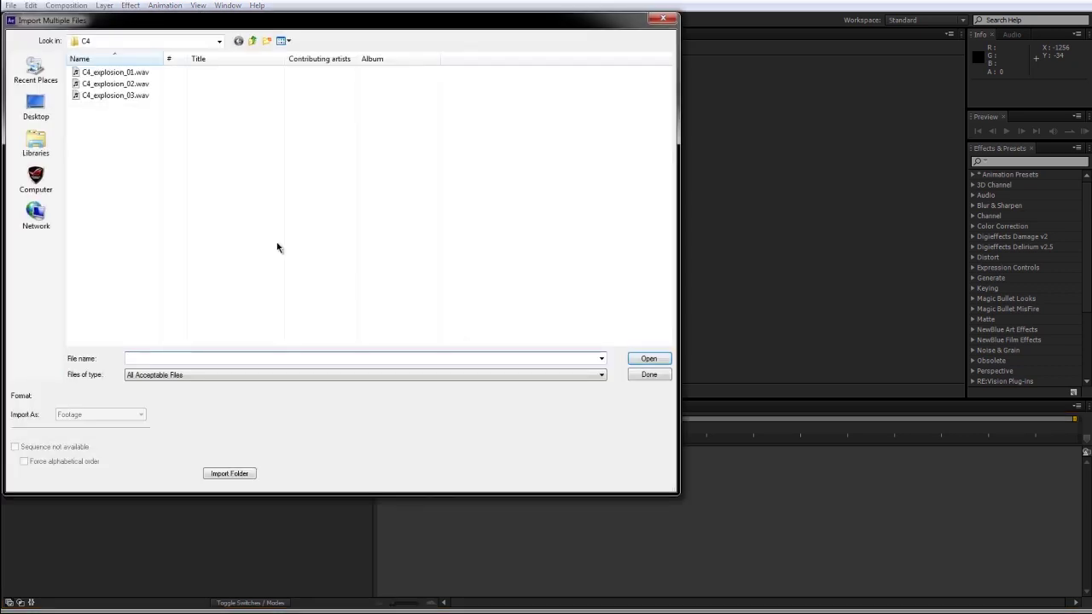
pyautogui.click(36, 109)
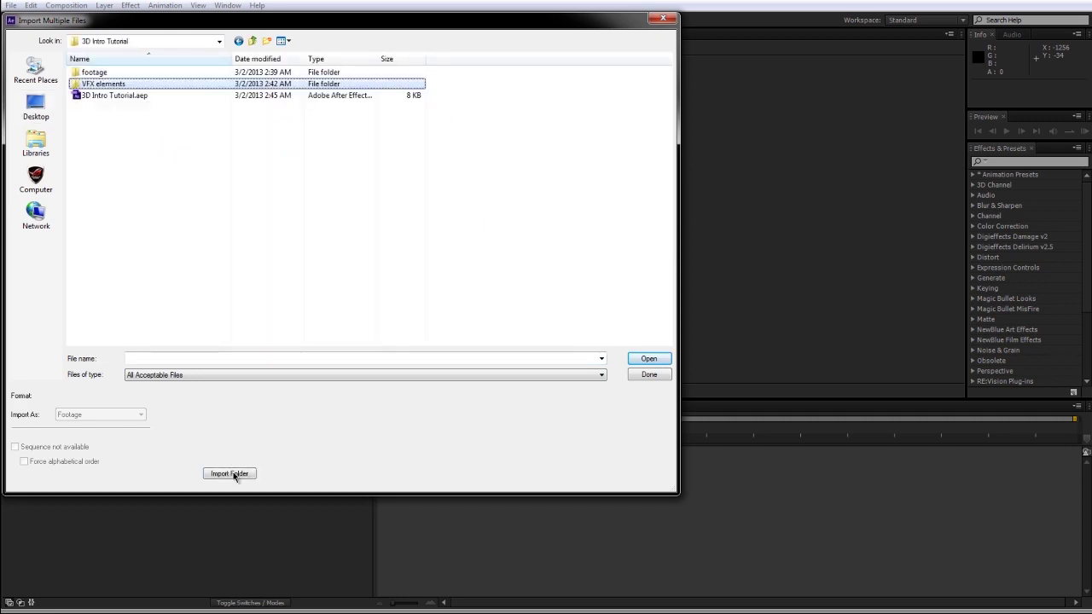
pyautogui.click(230, 474)
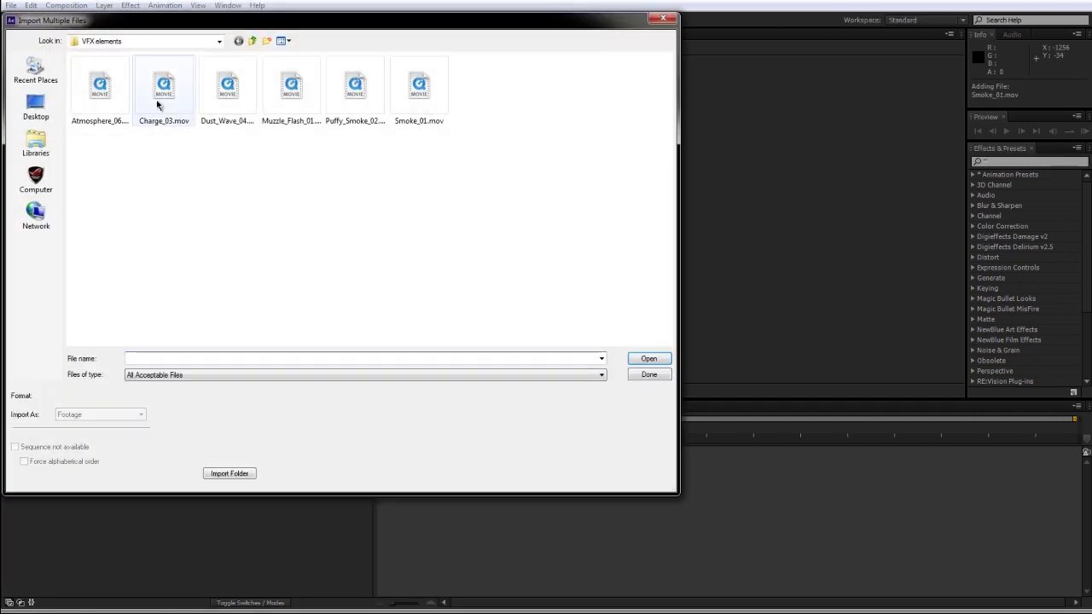
pyautogui.click(253, 41)
pyautogui.click(226, 473)
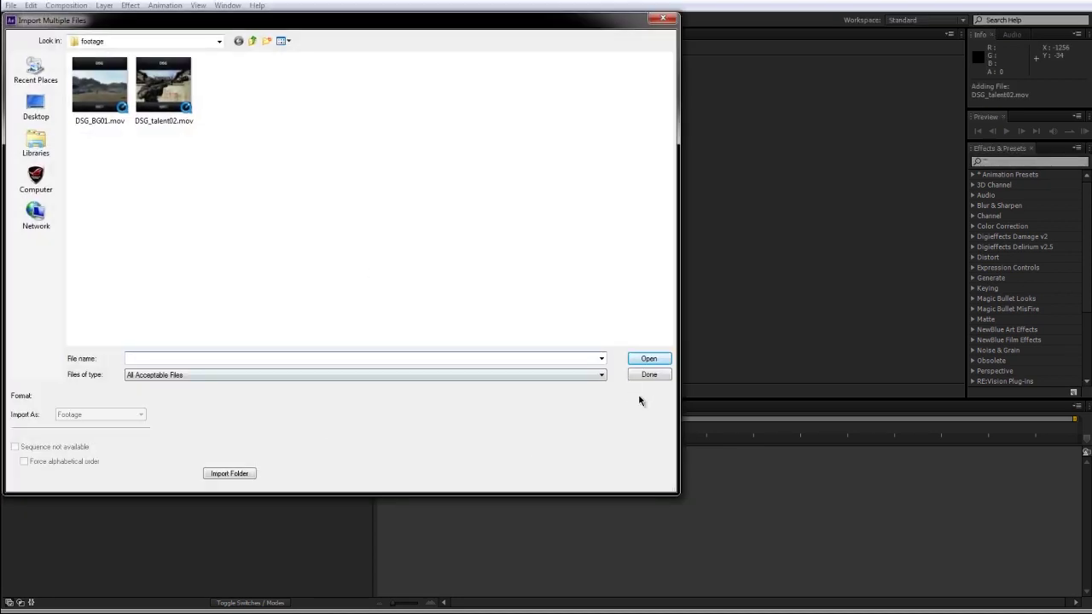
pyautogui.click(650, 374)
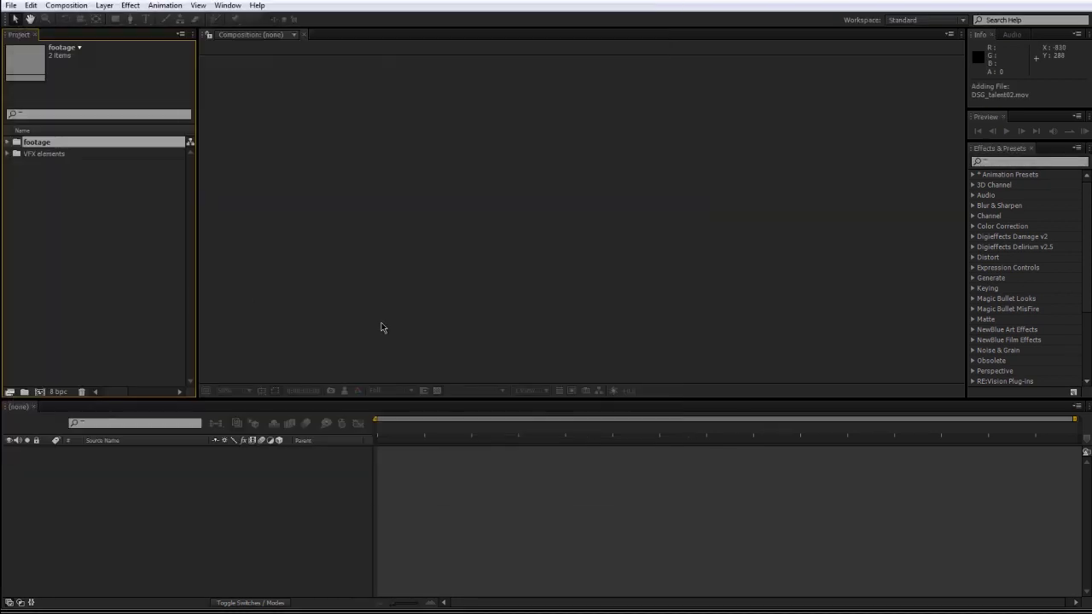
pyautogui.click(7, 142)
pyautogui.click(7, 143)
pyautogui.click(7, 153)
pyautogui.click(7, 154)
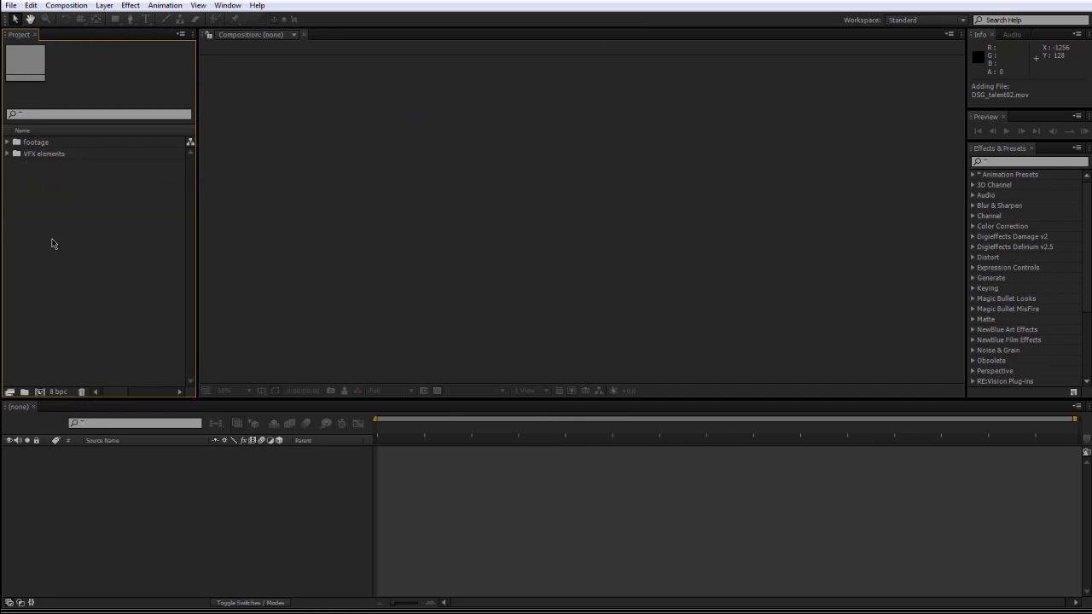
pyautogui.moveTo(85, 176); pyautogui.dragTo(21, 140)
pyautogui.click(67, 225)
# - Create a 1280 x 720 composition named "Title Sequence Main" at 29.97 fps with a duration of 5 seconds
pyautogui.hotkey('ctrl', 'n')
pyautogui.moveTo(623, 207); pyautogui.dragTo(555, 158)
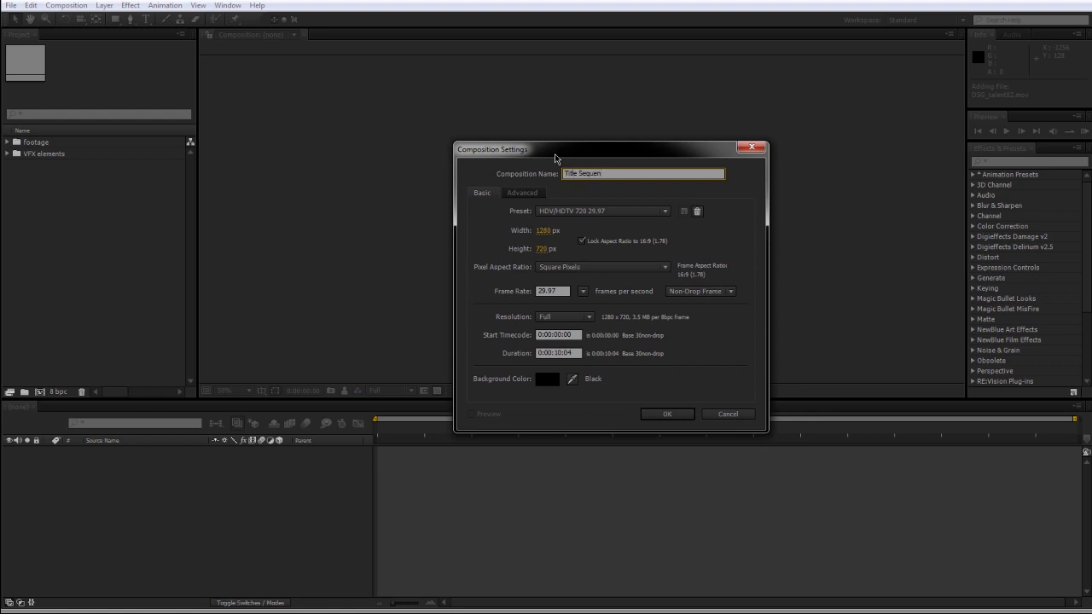
pyautogui.click(553, 292)
pyautogui.write('29')
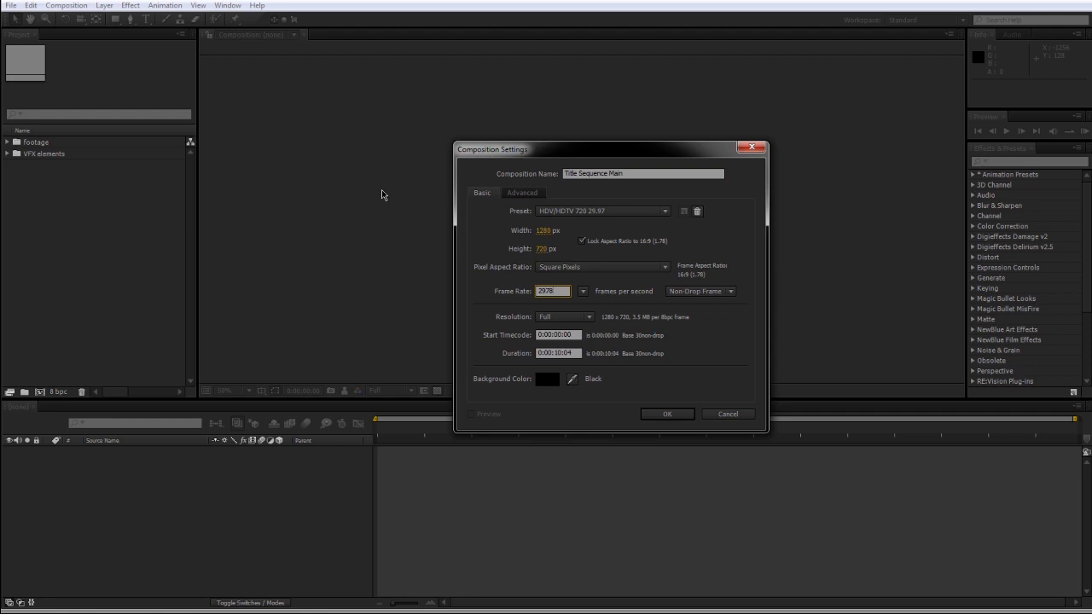
pyautogui.click(508, 309)
pyautogui.moveTo(579, 353); pyautogui.dragTo(440, 332)
pyautogui.write('5.')
pyautogui.click(667, 415)
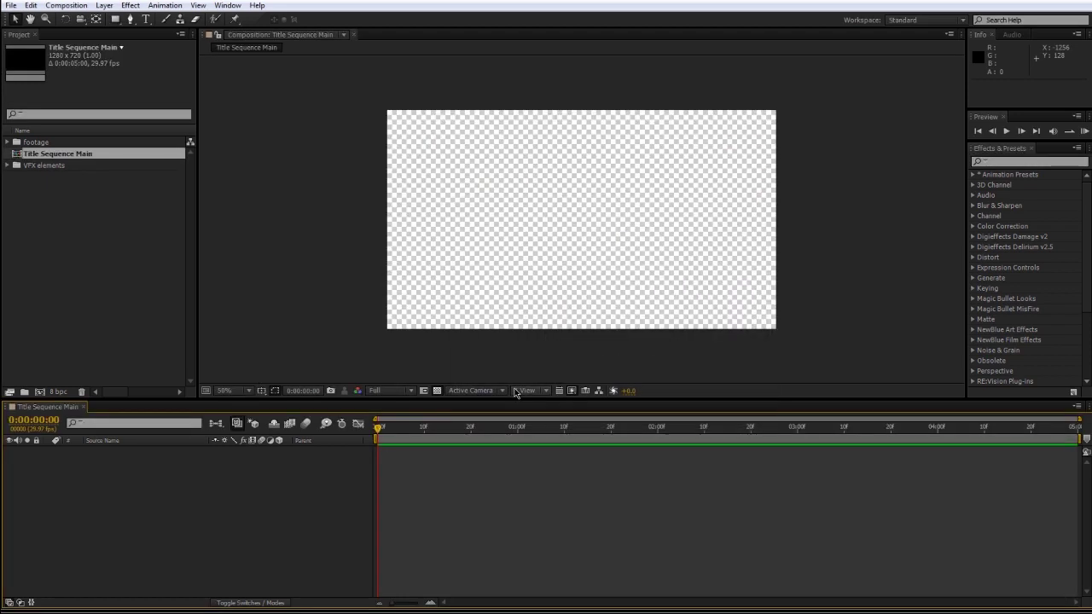
# - Add DSG_BG01.mov from the footage folder to the Title Sequence Main composition
pyautogui.click(150, 275)
pyautogui.click(7, 142)
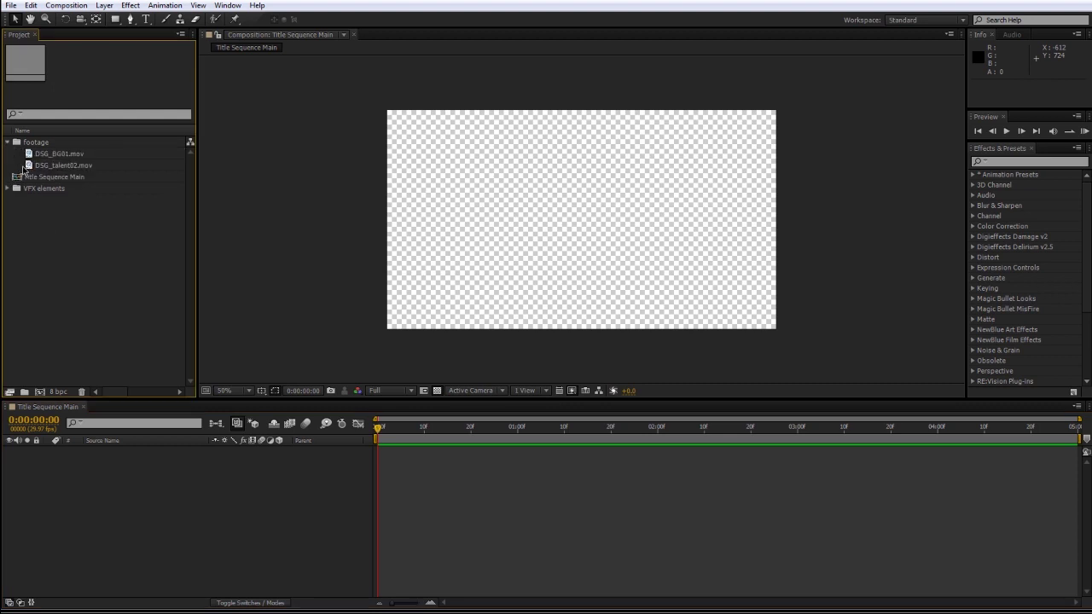
pyautogui.moveTo(37, 156); pyautogui.dragTo(336, 525)
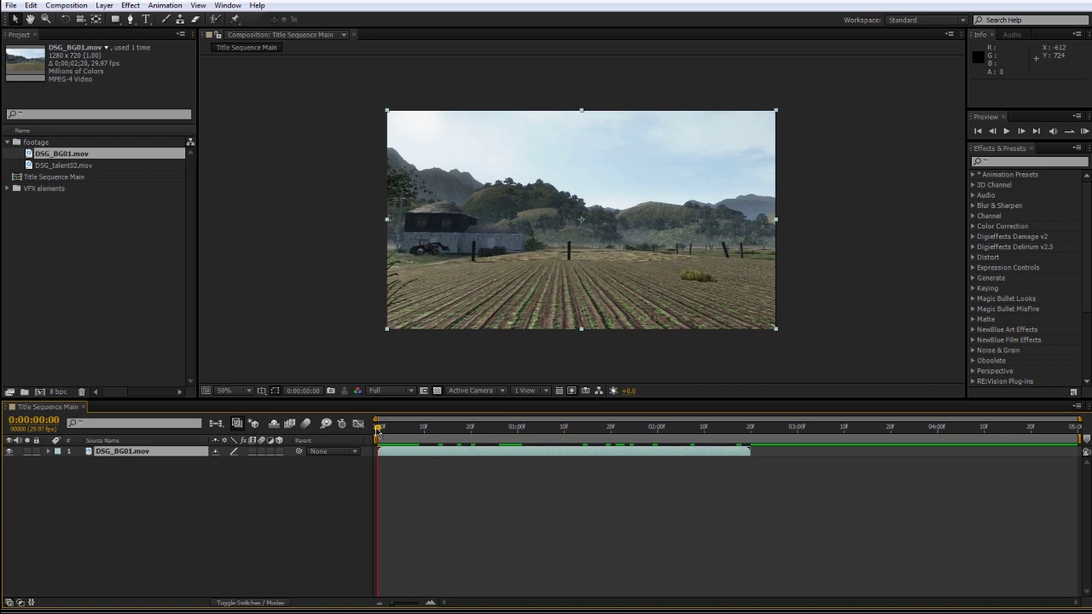
# - Freeze the DSG_BG01.mov layer at frame 0:00:00:04 and extend it to the end of the composition
pyautogui.moveTo(379, 432)
pyautogui.mouseDown()
pyautogui.moveTo(639, 430)
pyautogui.moveTo(398, 428)
pyautogui.mouseUp()
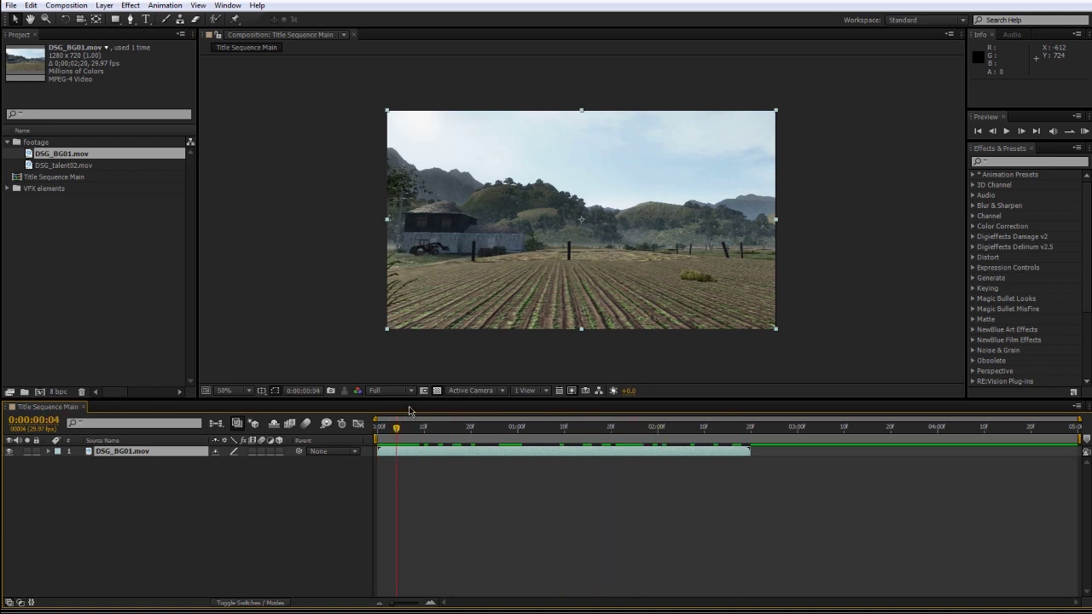
pyautogui.rightClick(444, 449)
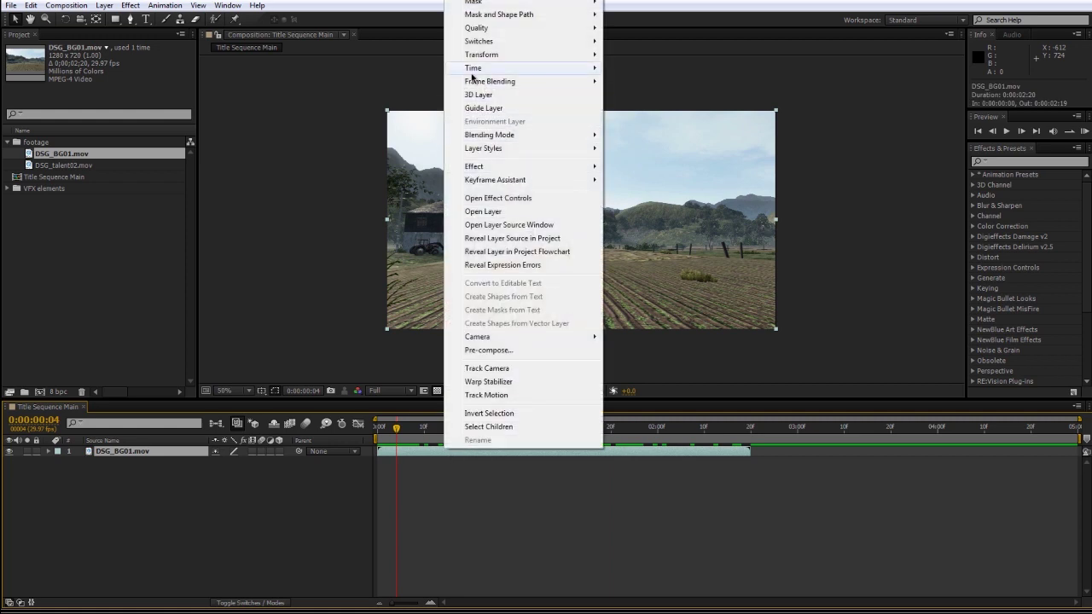
pyautogui.moveTo(478, 67)
pyautogui.click(656, 107)
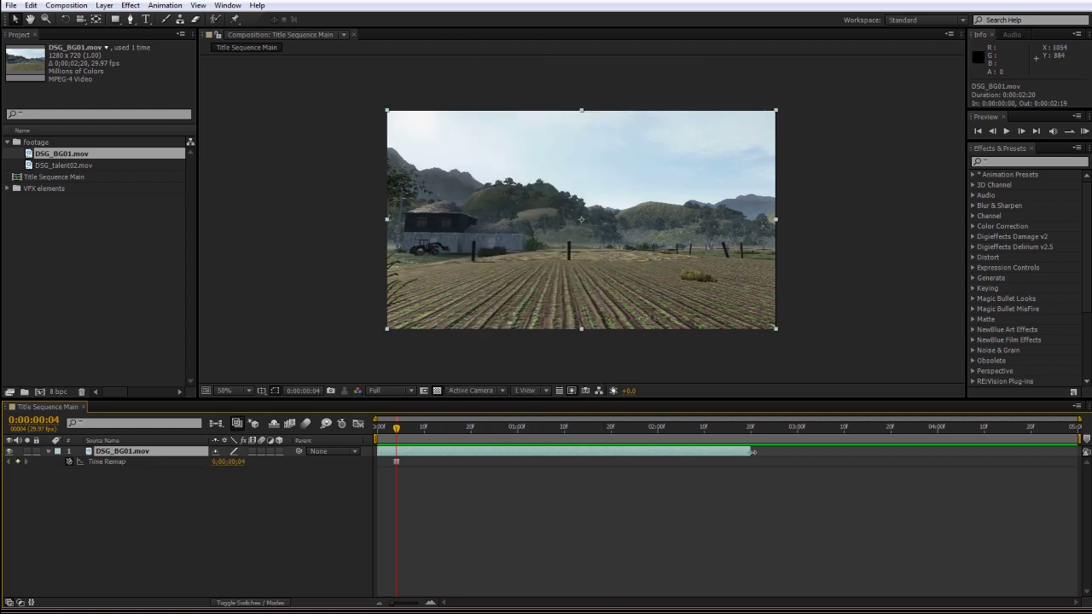
pyautogui.moveTo(753, 451); pyautogui.dragTo(1079, 451)
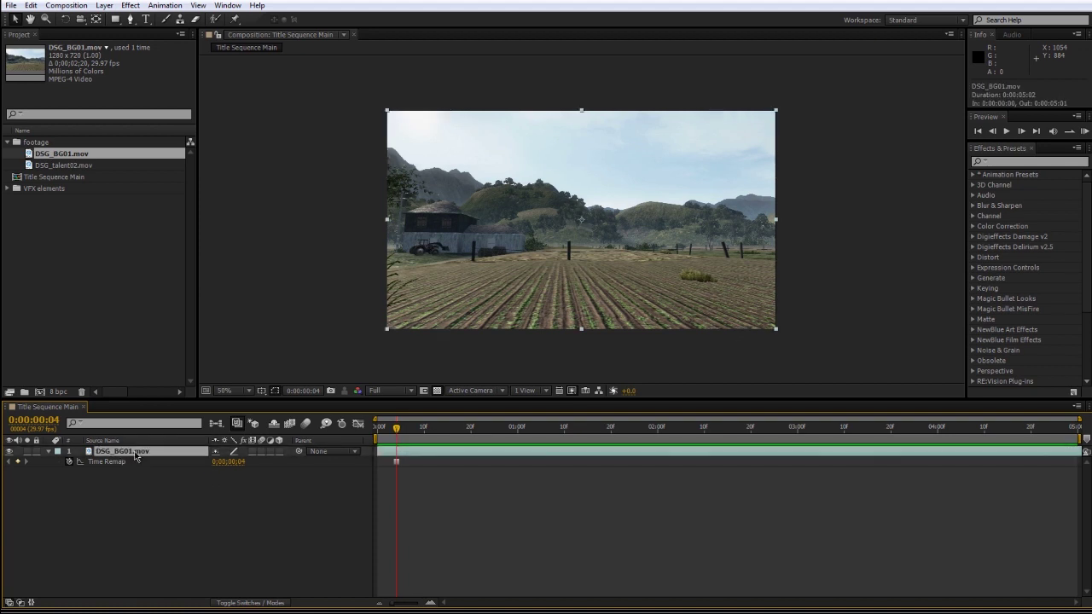
# - Rename the DSG_BG01.mov layer as "Background"
pyautogui.press('Return')
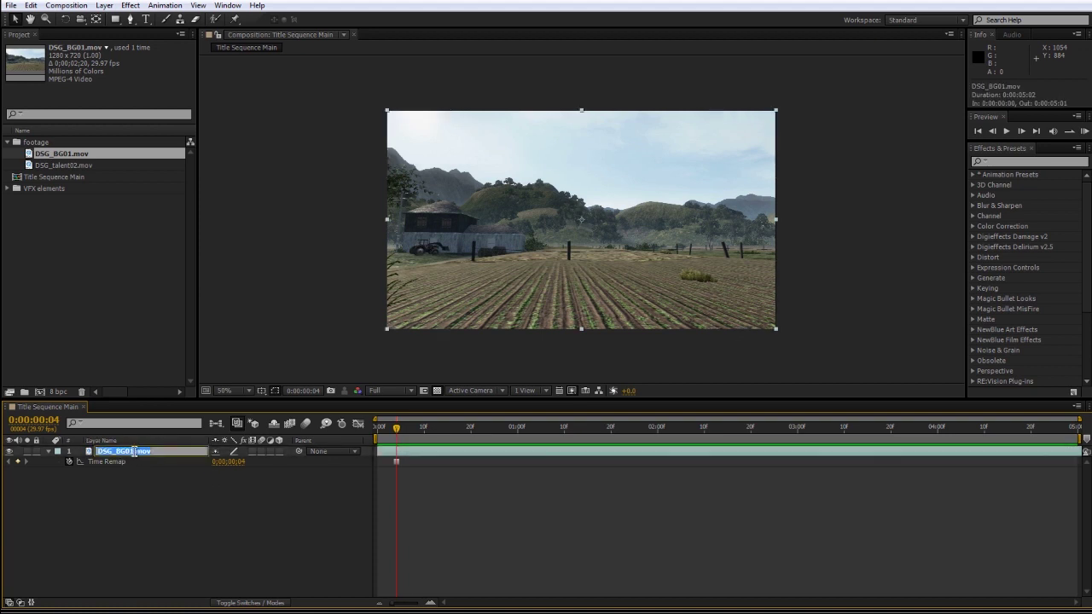
pyautogui.write('Background')
pyautogui.click(258, 560)
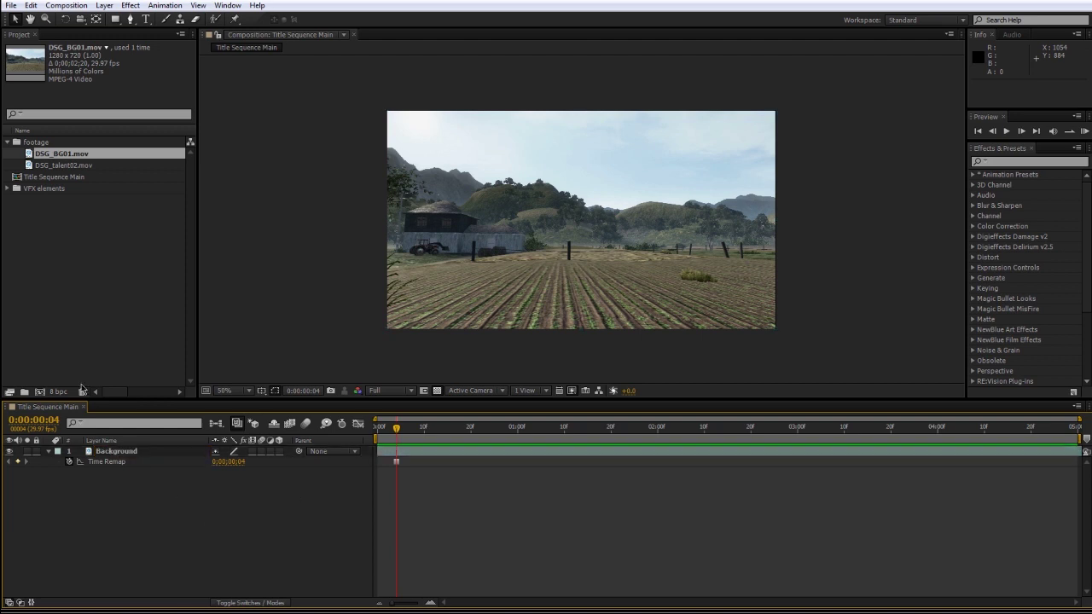
# - Place DSG_talent02.mov above the Background layer, freeze it at frame 0:00:00:08, and extend it to the composition's end
pyautogui.click(62, 244)
pyautogui.moveTo(47, 171); pyautogui.dragTo(135, 450)
pyautogui.click(415, 430)
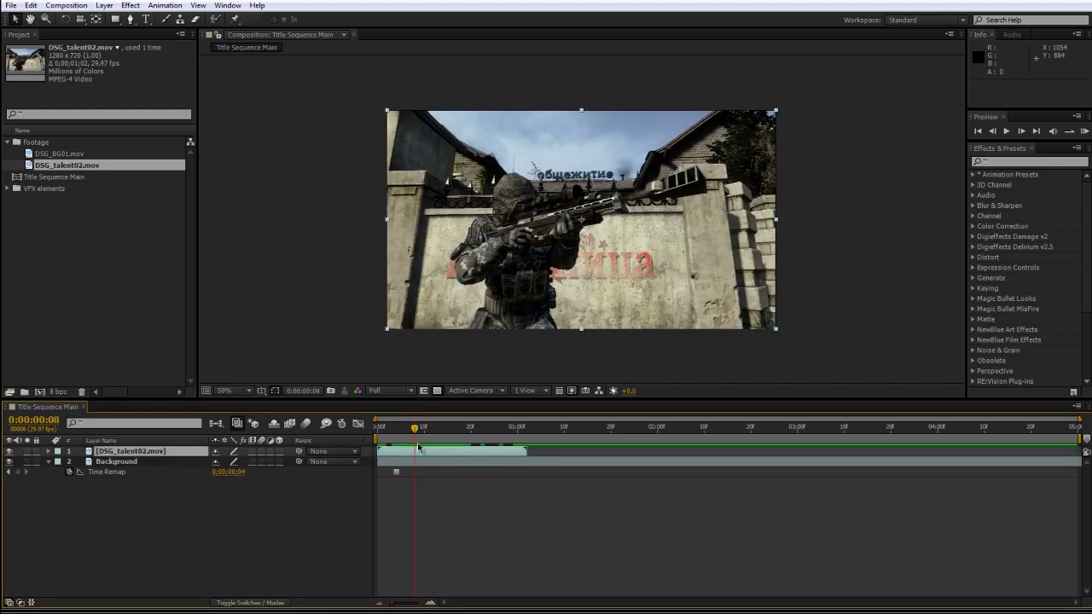
pyautogui.rightClick(422, 453)
pyautogui.moveTo(471, 74)
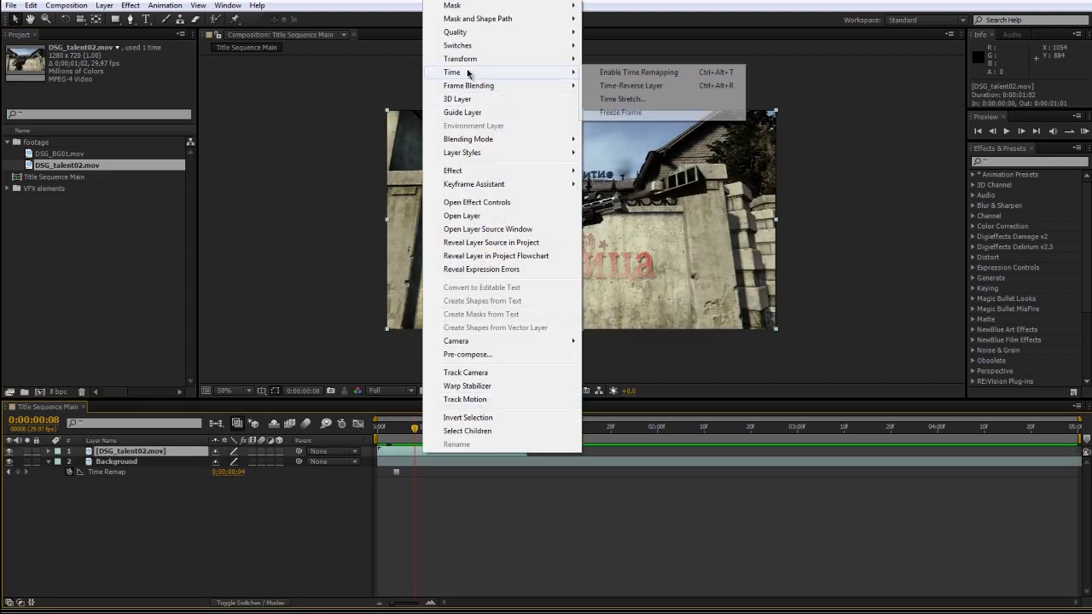
pyautogui.click(621, 116)
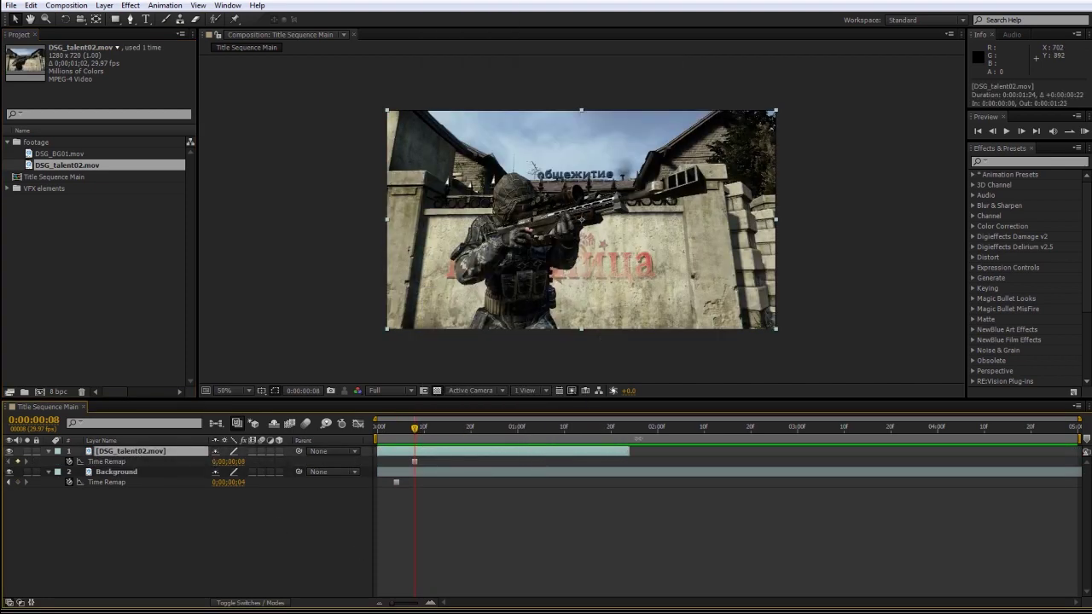
# - Start a Pen tool mask on the DSG_talent02.mov layer just below the frame, at the outer edge of the soldier's leg
pyautogui.moveTo(443, 426); pyautogui.dragTo(556, 427)
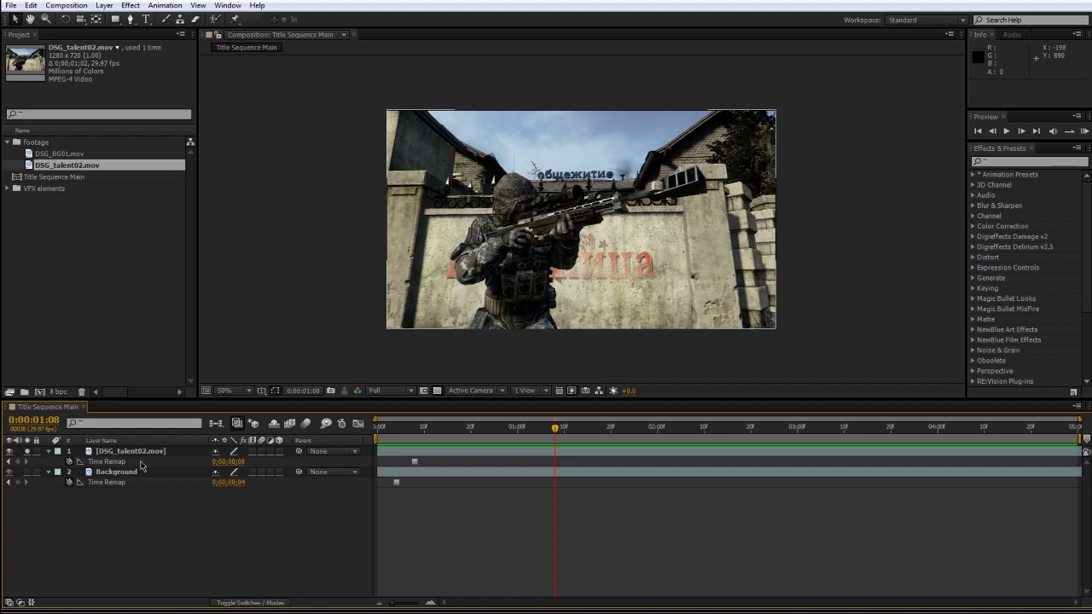
pyautogui.scroll(2, 499, 142)
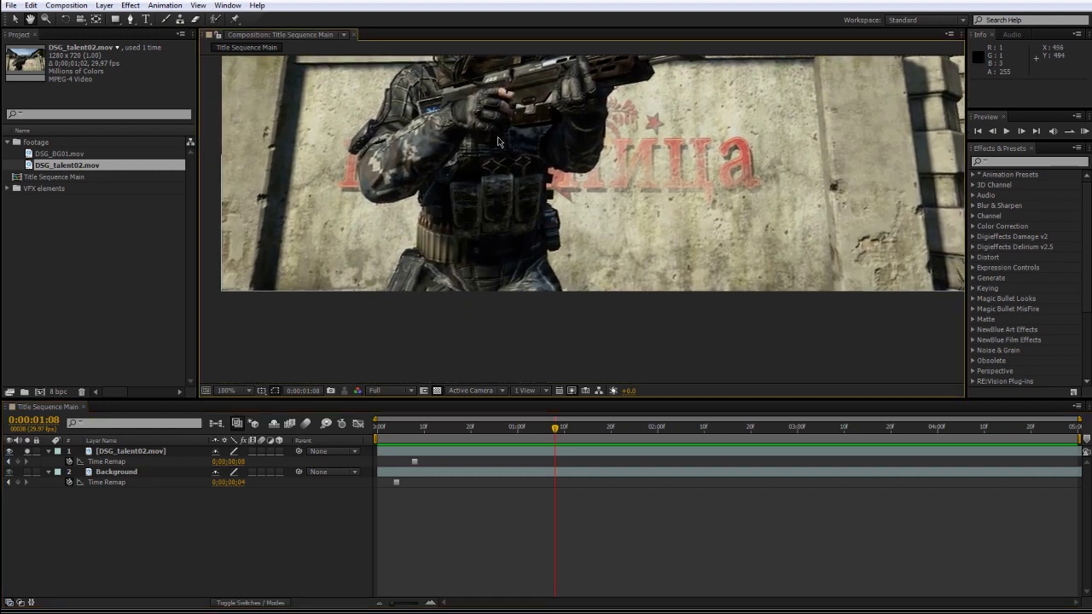
pyautogui.click(115, 19)
pyautogui.click(130, 19)
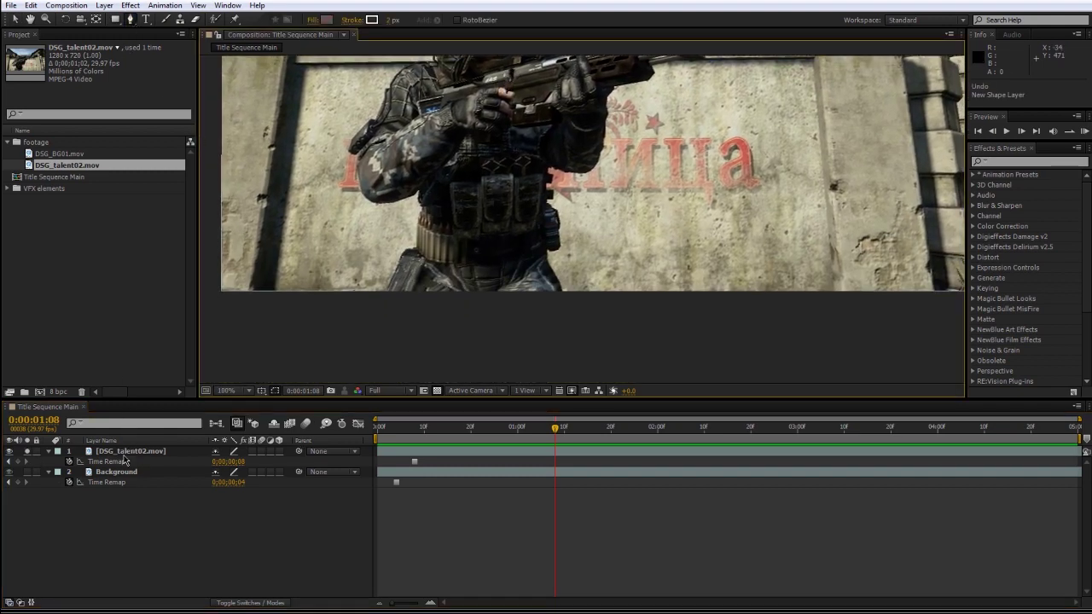
pyautogui.click(128, 452)
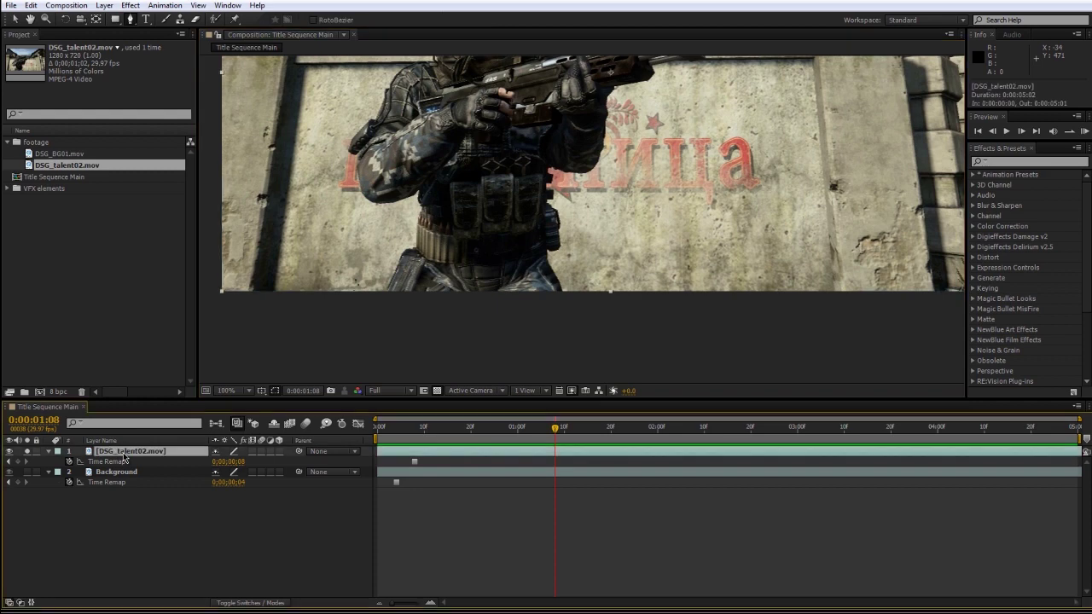
pyautogui.click(565, 324)
pyautogui.scroll(2, 566, 302)
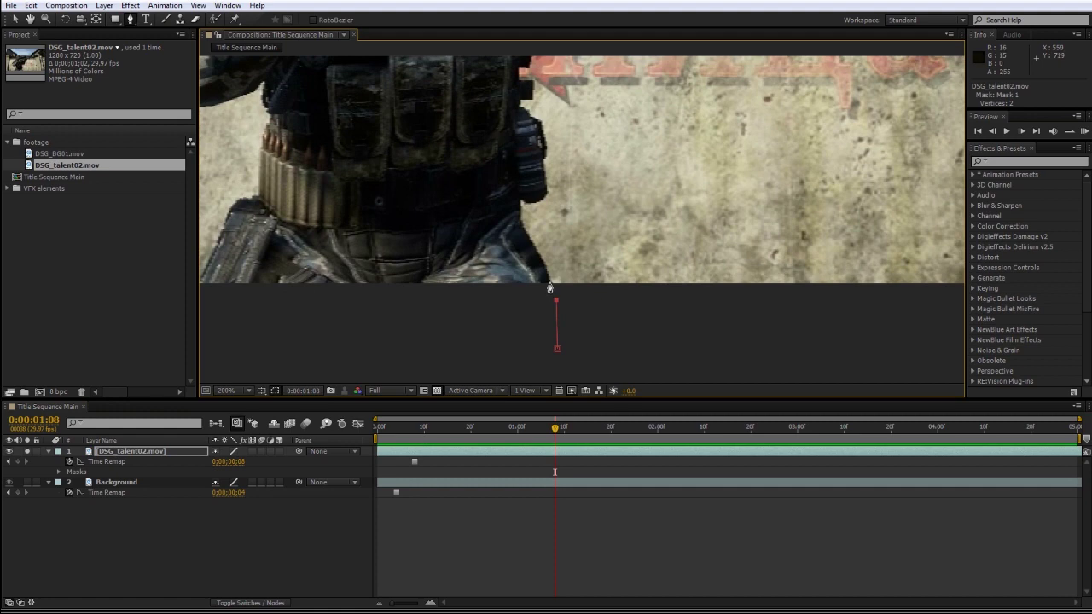
pyautogui.click(552, 284)
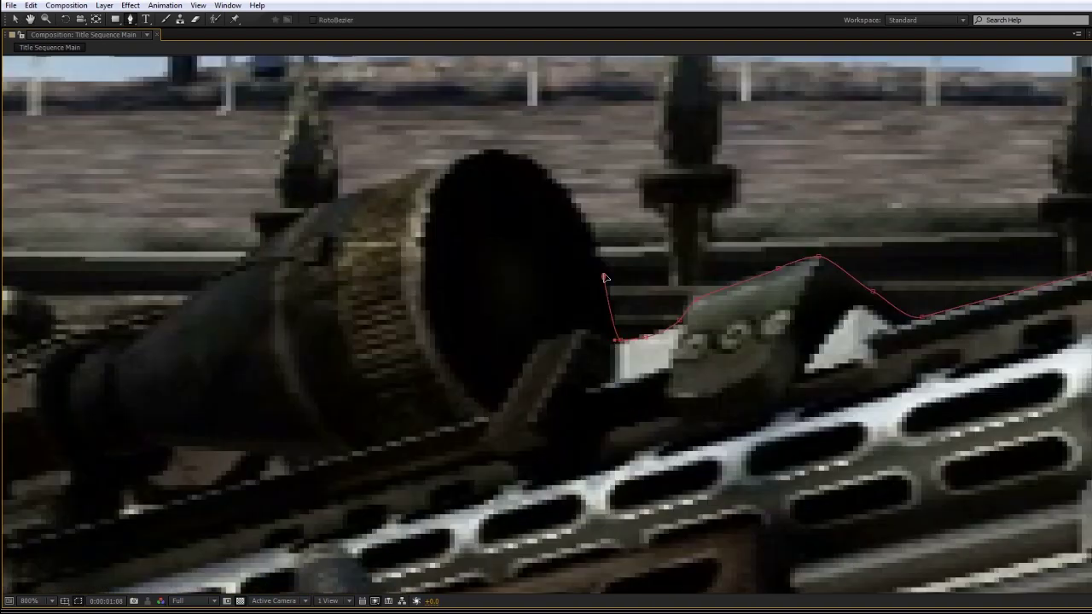
# - Continue the Pen mask on the DSG_talent02.mov layer around the rifle scope's outline, following its eyepiece and upper edge with curved points
pyautogui.moveTo(604, 278); pyautogui.dragTo(547, 335)
pyautogui.moveTo(503, 236); pyautogui.dragTo(485, 225)
pyautogui.click(442, 210)
pyautogui.moveTo(252, 271); pyautogui.dragTo(512, 244)
pyautogui.click(383, 344)
pyautogui.moveTo(383, 344); pyautogui.dragTo(586, 315)
pyautogui.click(431, 290)
pyautogui.click(365, 362)
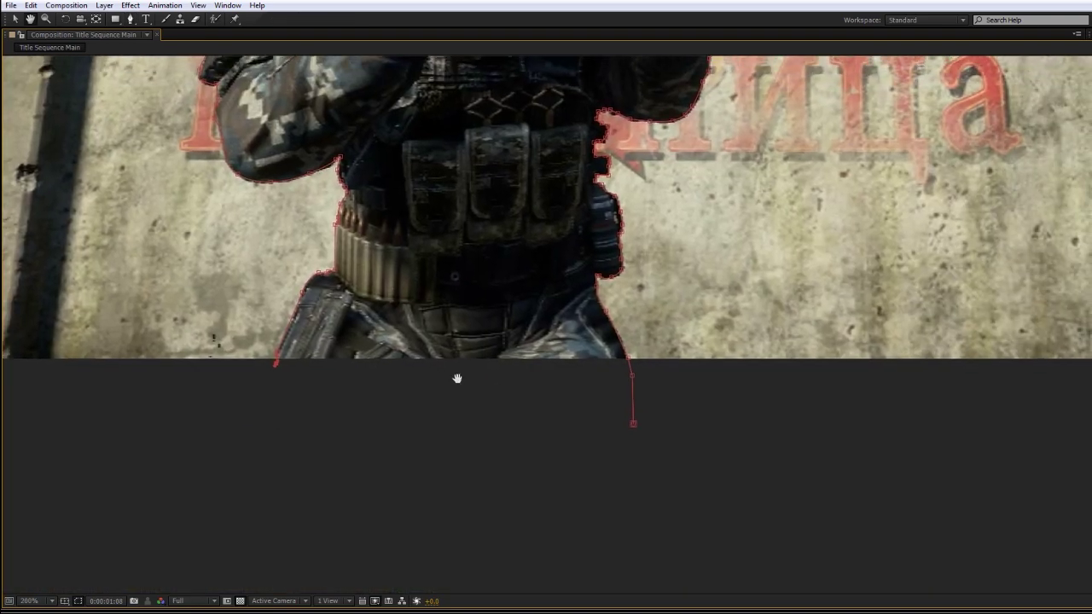
# - Finish the mask around the soldier by closing the path below the frame at its starting point, and deselect the layer
pyautogui.moveTo(497, 200); pyautogui.dragTo(462, 268)
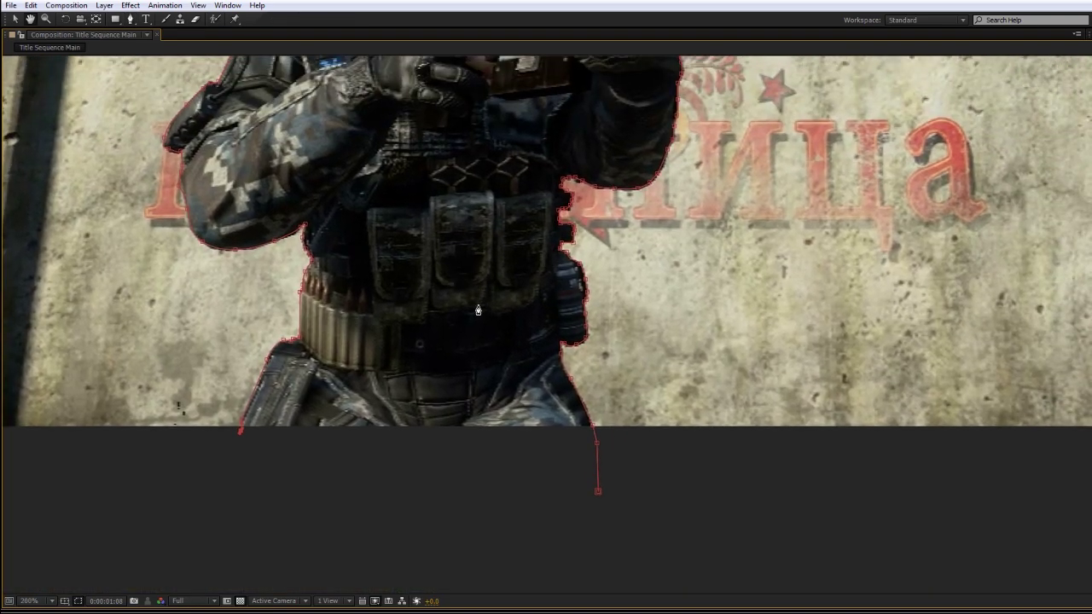
pyautogui.doubleClick(598, 499)
pyautogui.press(',')
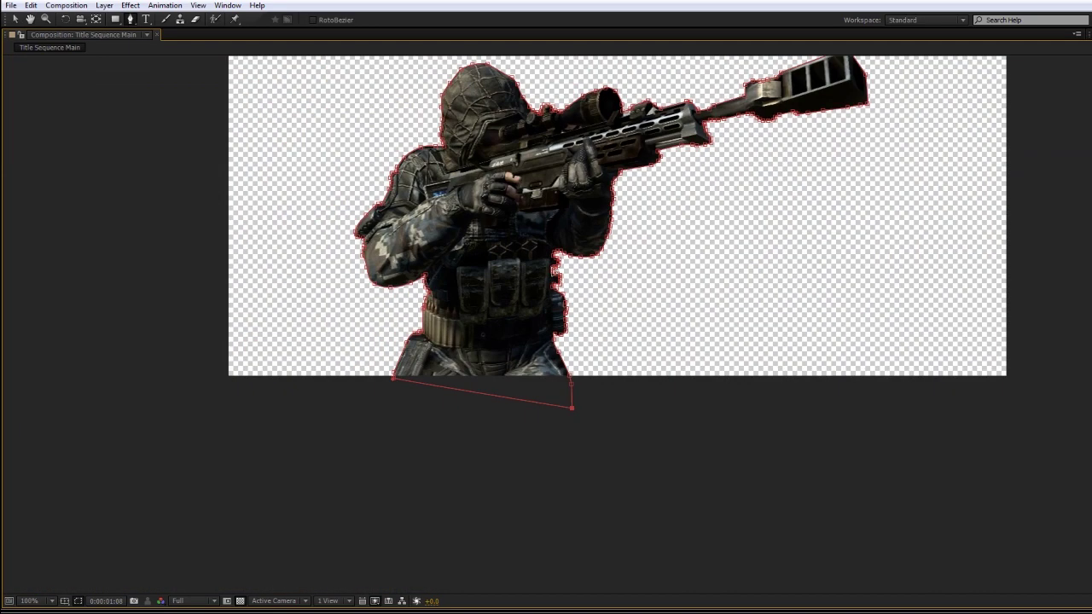
pyautogui.press('v')
pyautogui.click(690, 463)
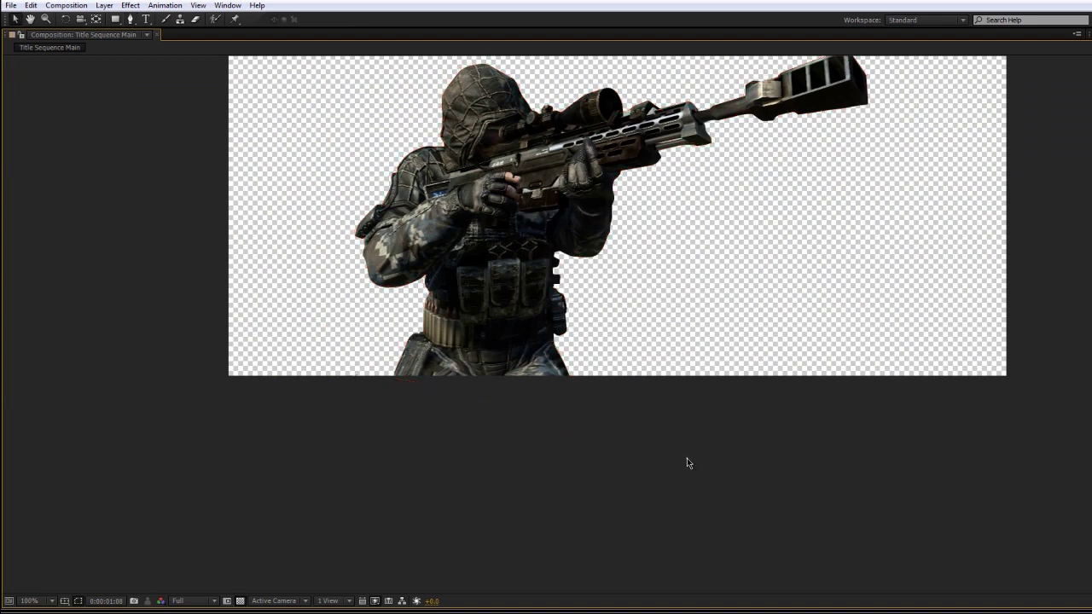
pyautogui.moveTo(689, 256); pyautogui.dragTo(643, 338)
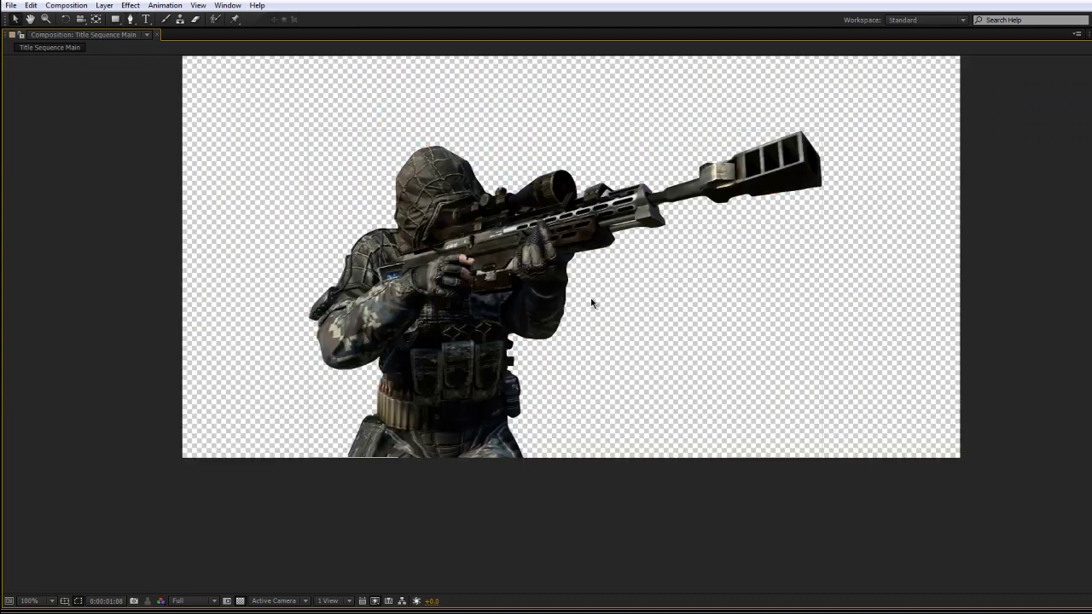
# - Restore the full panel layout and turn off solo on the DSG_talent02.mov layer to show the soldier over the Background layer
pyautogui.press('`')
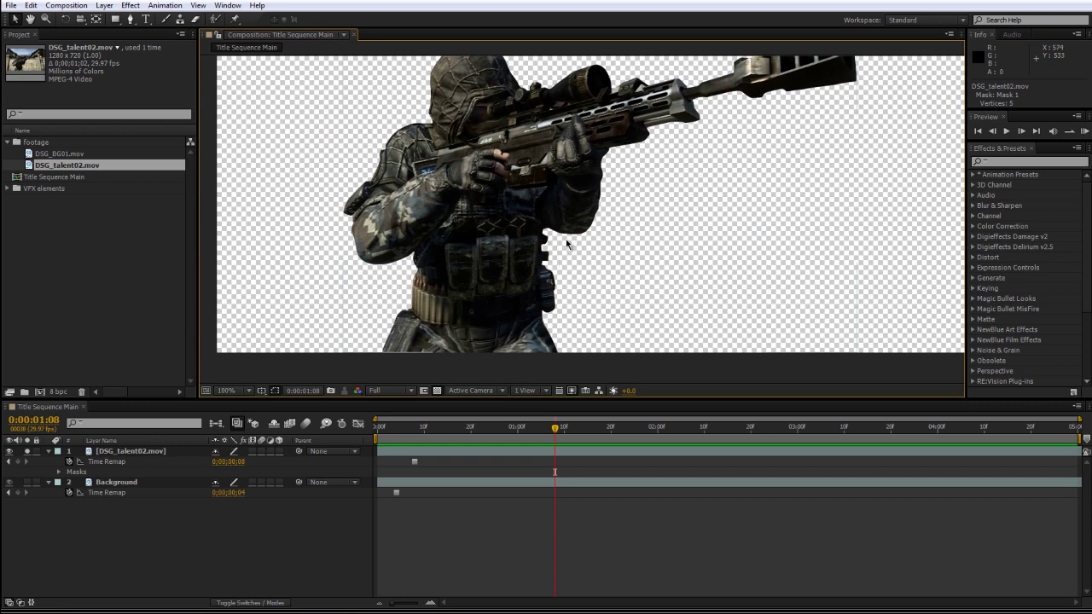
pyautogui.scroll(-2, 568, 246)
pyautogui.moveTo(622, 197); pyautogui.dragTo(583, 255)
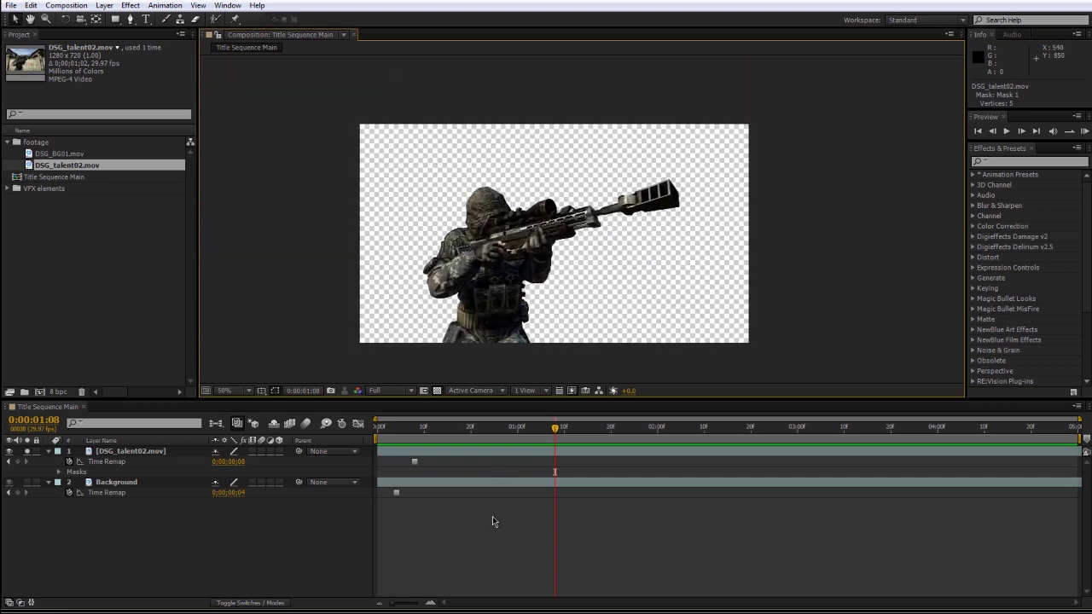
pyautogui.click(82, 482)
pyautogui.click(27, 452)
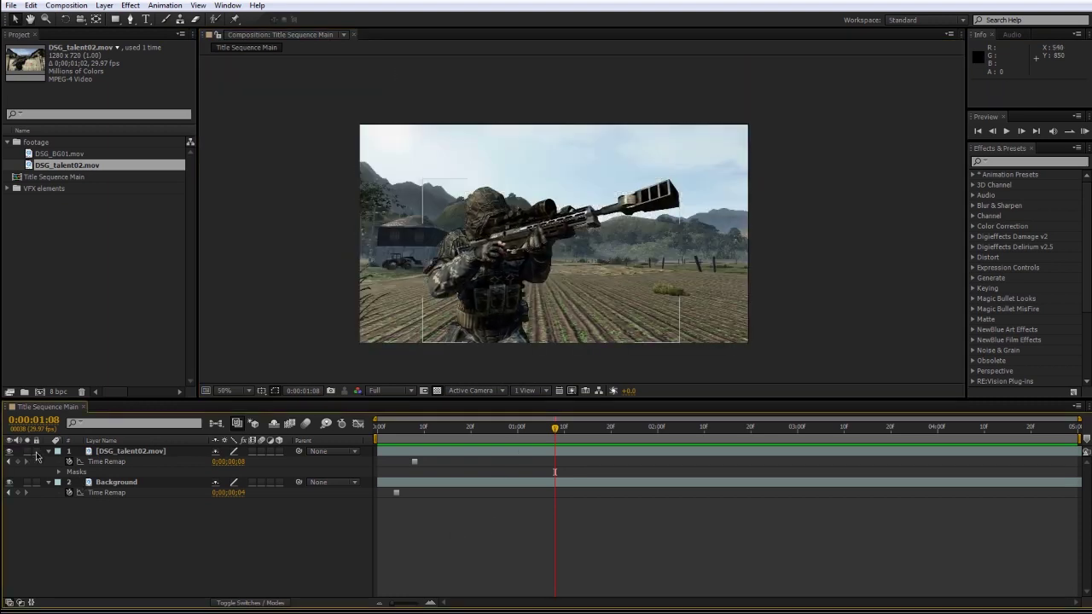
pyautogui.click(313, 252)
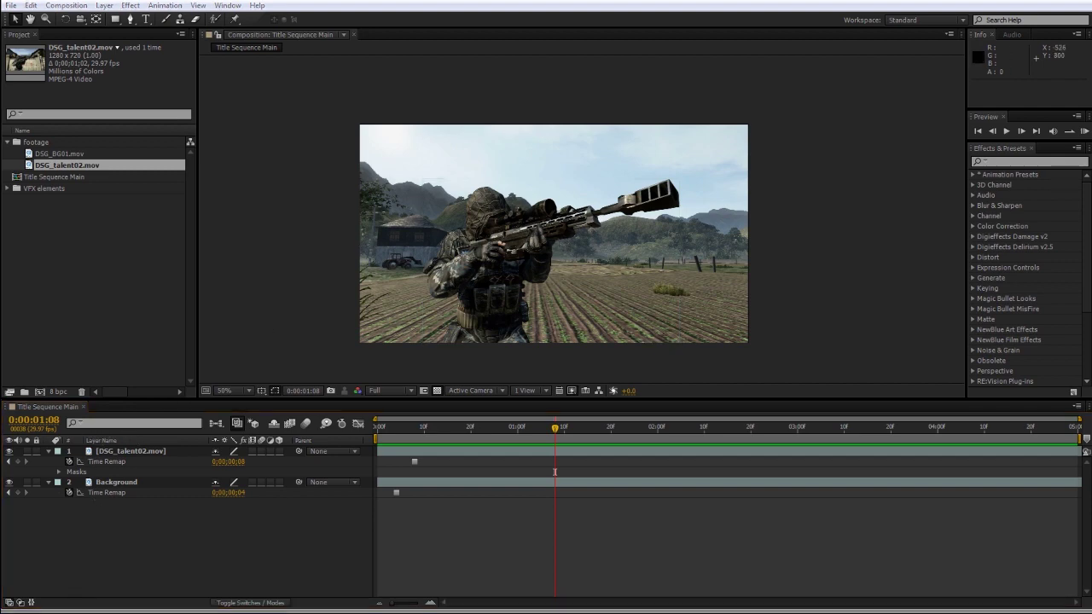
# - Switch to the browser, review the "Introducing OpTic DSG" title shot in the YouTube reference video, and return to After Effects
pyautogui.moveTo(85, 611)
pyautogui.click(212, 563)
pyautogui.click(435, 381)
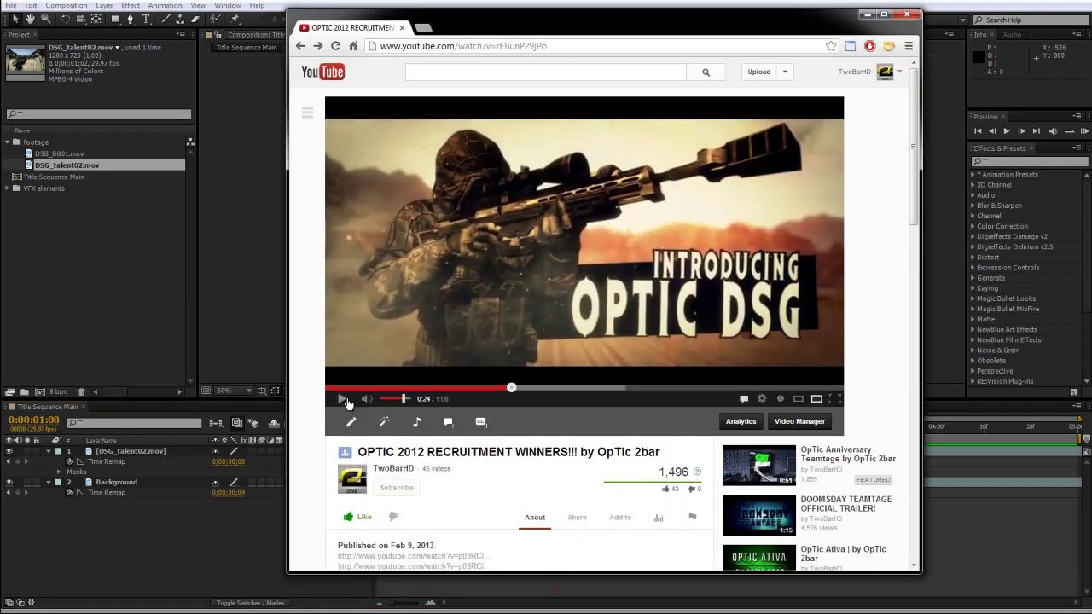
pyautogui.click(546, 315)
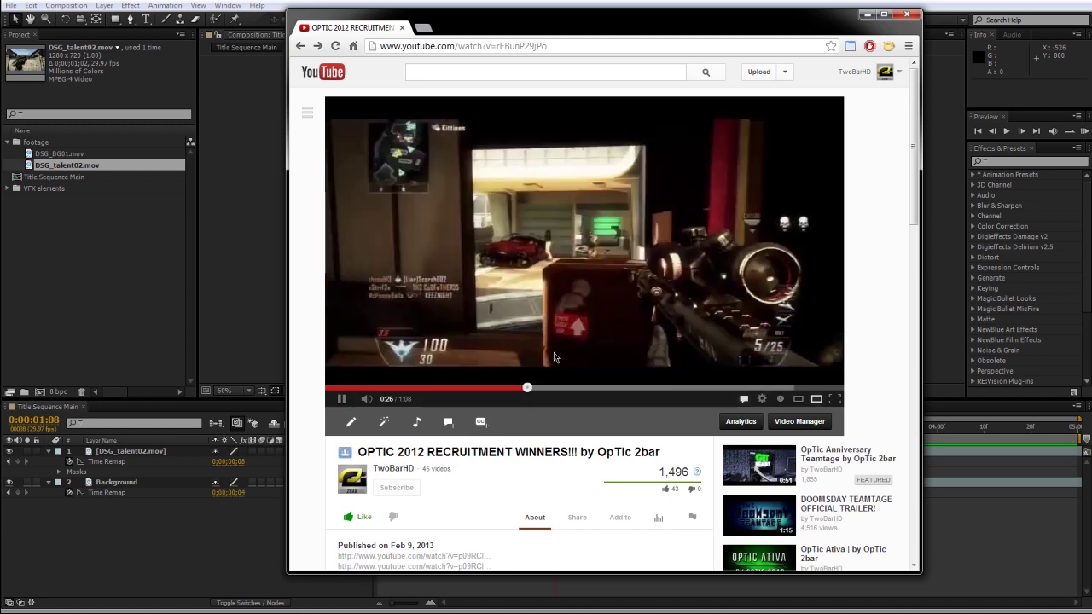
pyautogui.moveTo(521, 387); pyautogui.dragTo(480, 390)
pyautogui.click(516, 324)
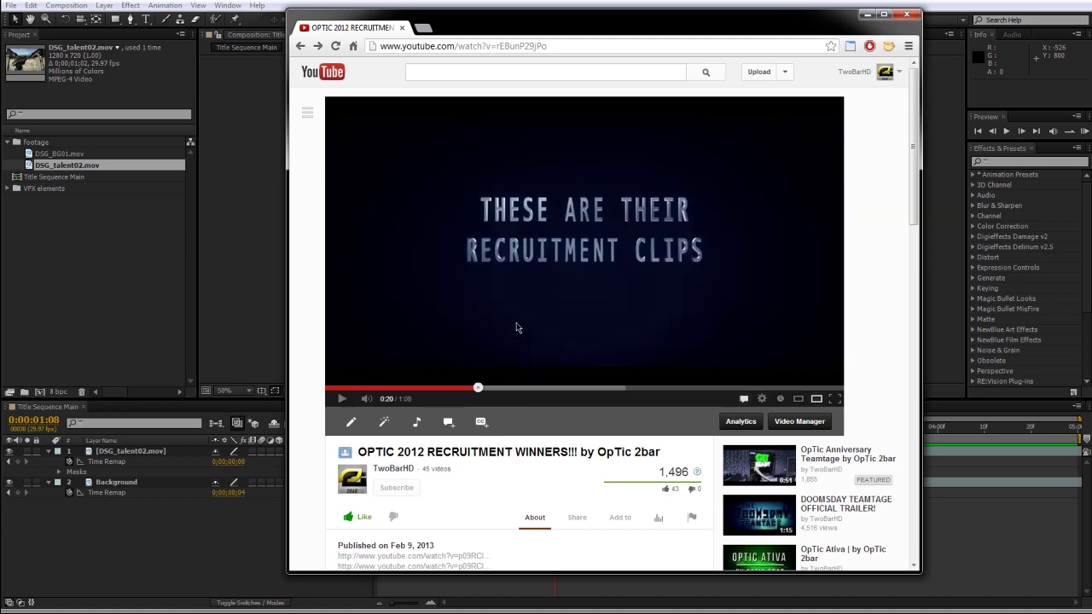
pyautogui.click(490, 287)
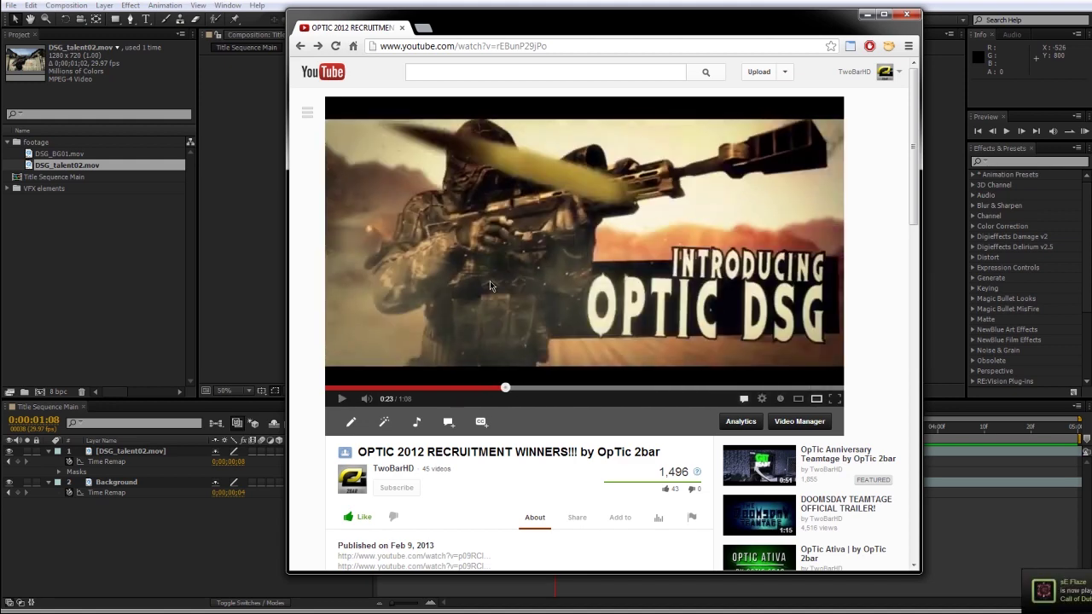
pyautogui.click(489, 283)
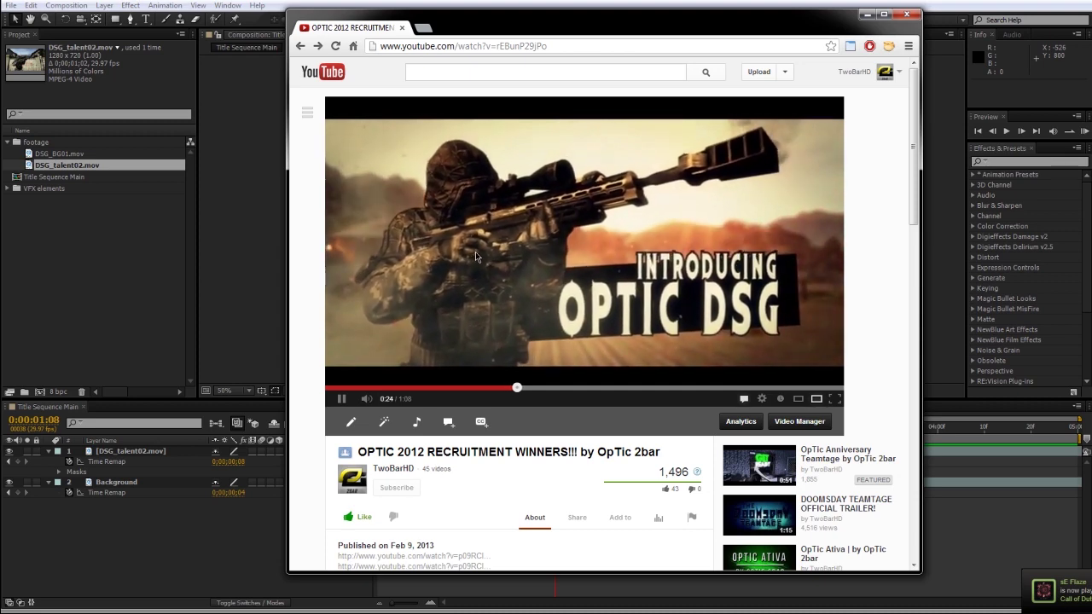
pyautogui.click(502, 256)
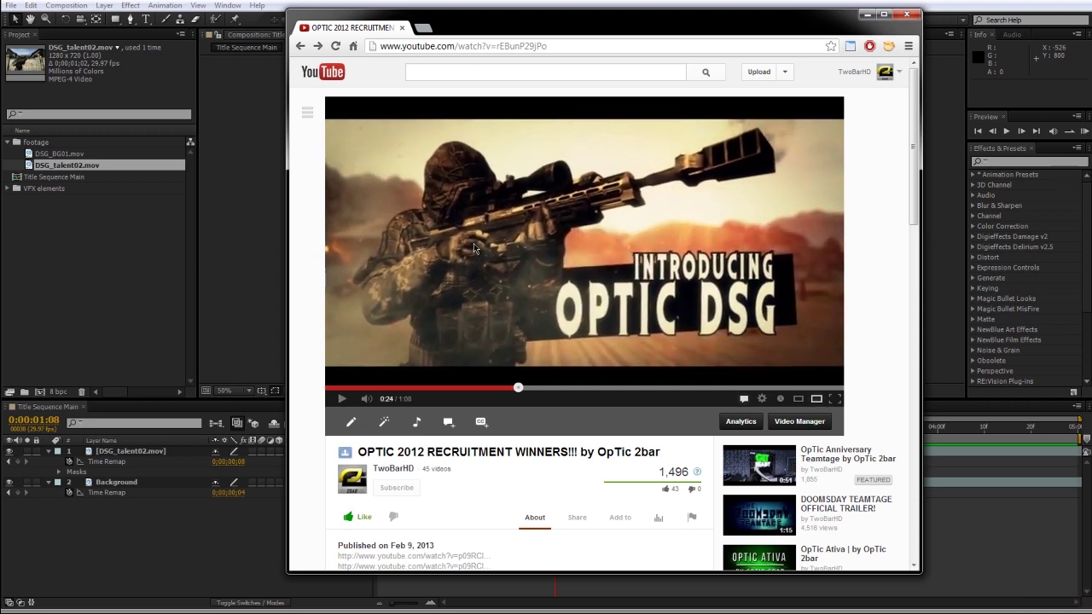
pyautogui.click(554, 263)
pyautogui.click(621, 273)
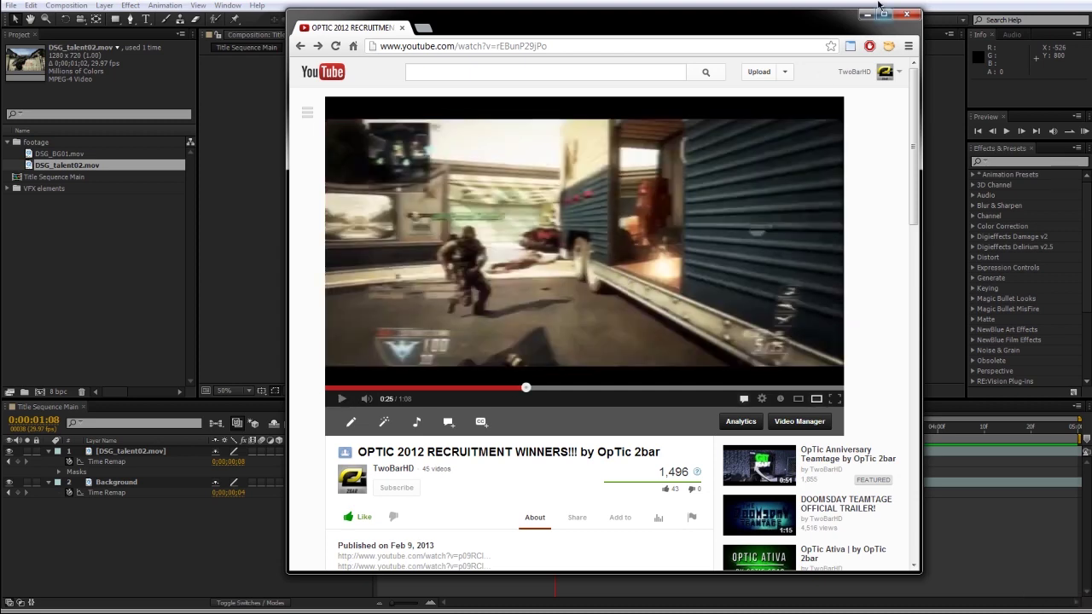
pyautogui.click(869, 12)
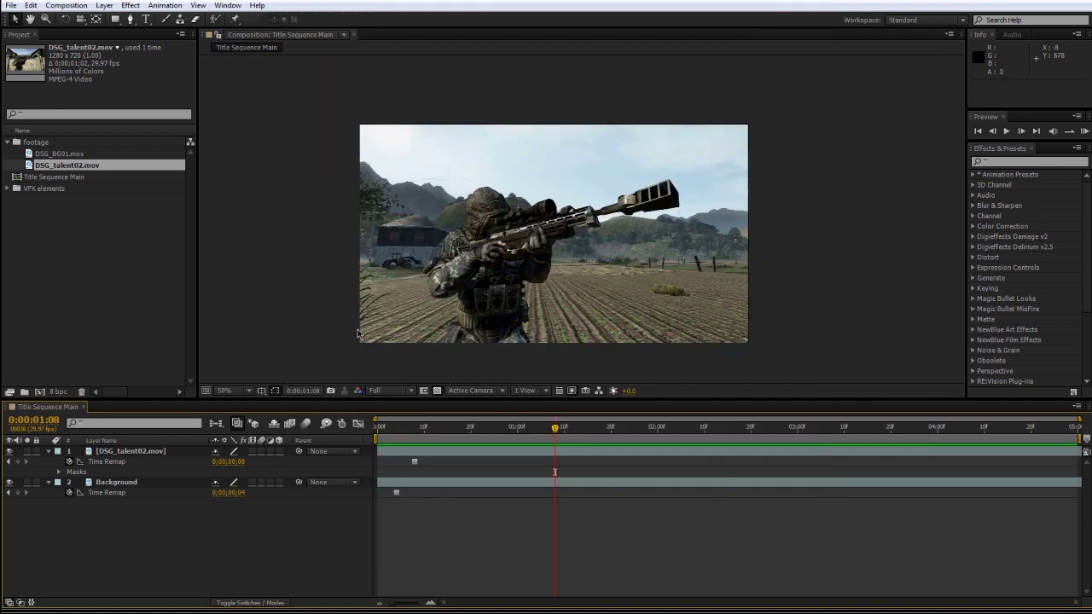
# - Make the DSG_talent02.mov and Background layers 3D, keeping the layer switches displayed in the timeline
pyautogui.click(279, 452)
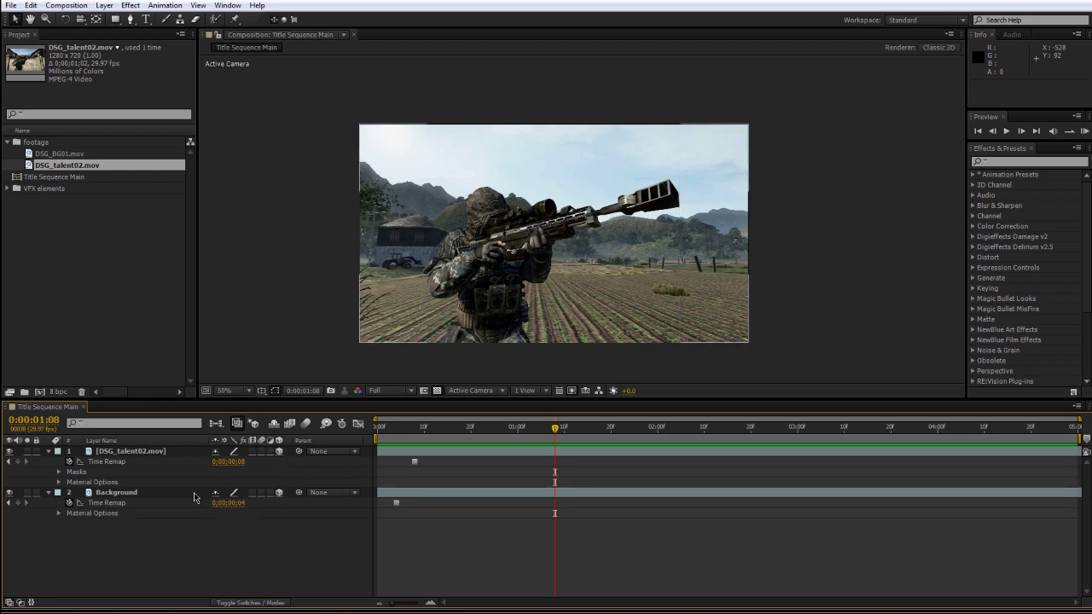
pyautogui.click(252, 603)
pyautogui.click(251, 603)
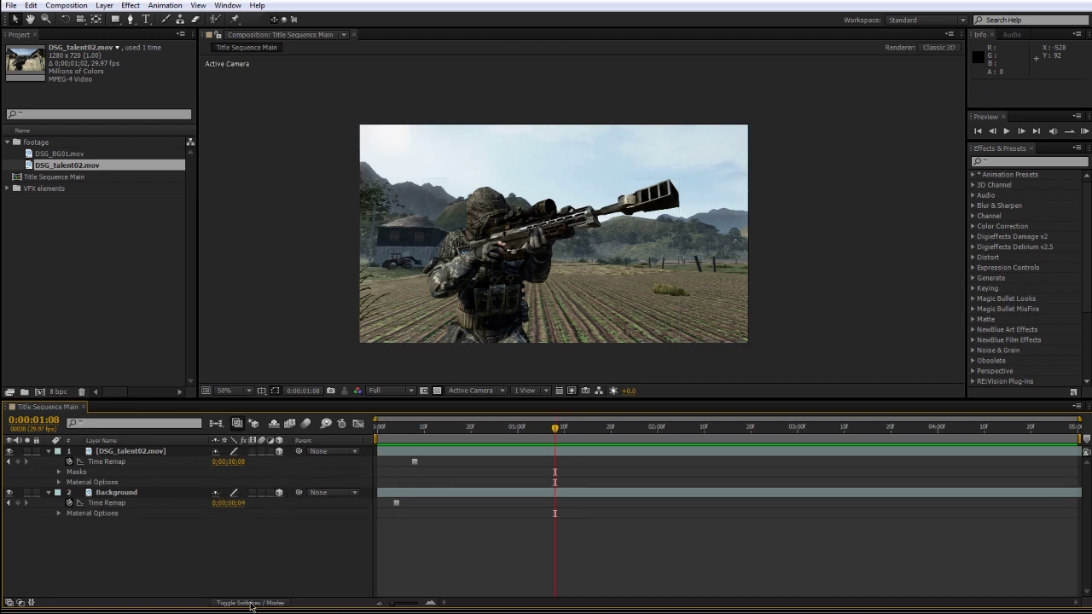
pyautogui.click(252, 603)
pyautogui.click(252, 603)
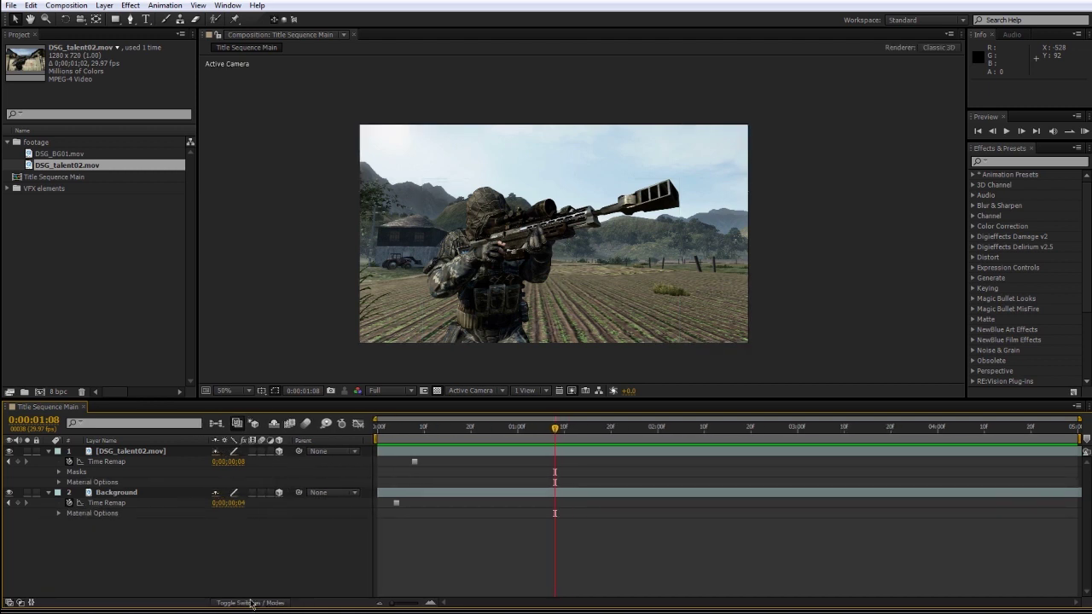
# - Add a two-node camera with the 50mm preset and depth of field enabled, and collapse the properties of the two footage layers
pyautogui.click(104, 6)
pyautogui.moveTo(290, 19)
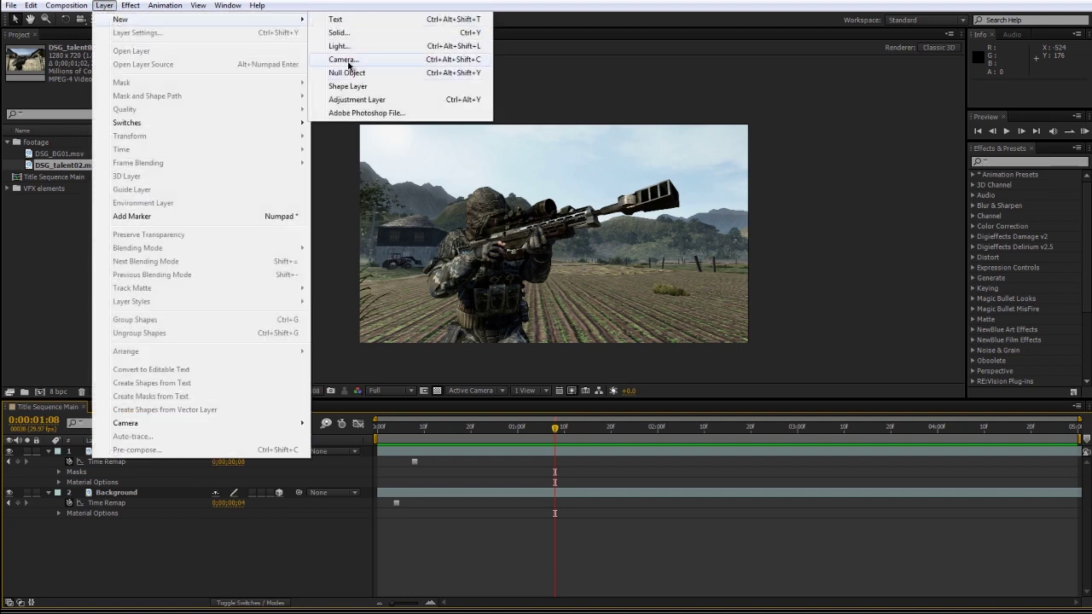
pyautogui.click(343, 60)
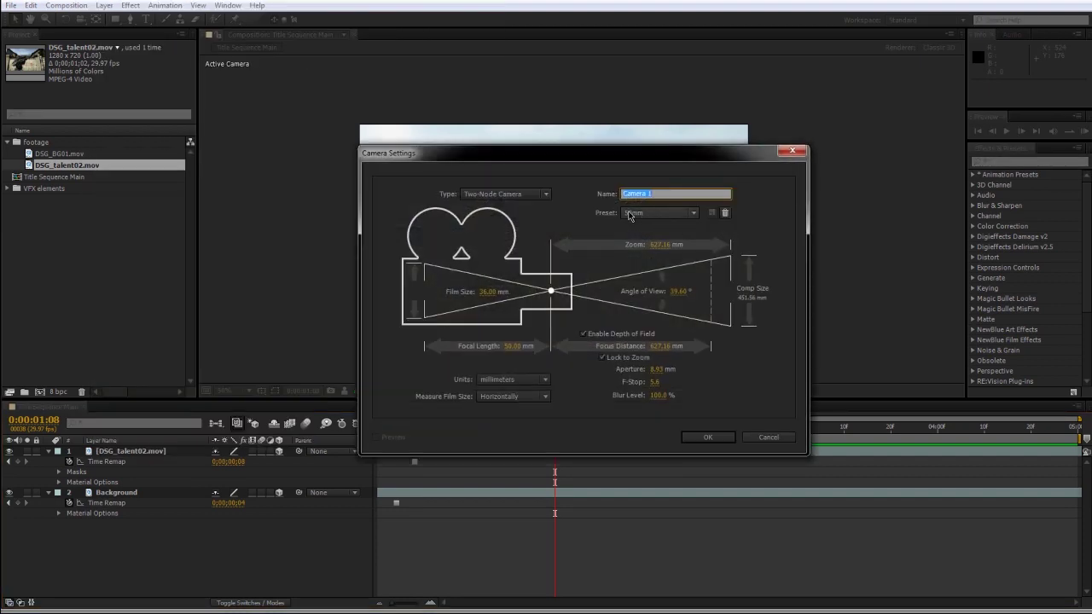
pyautogui.click(707, 438)
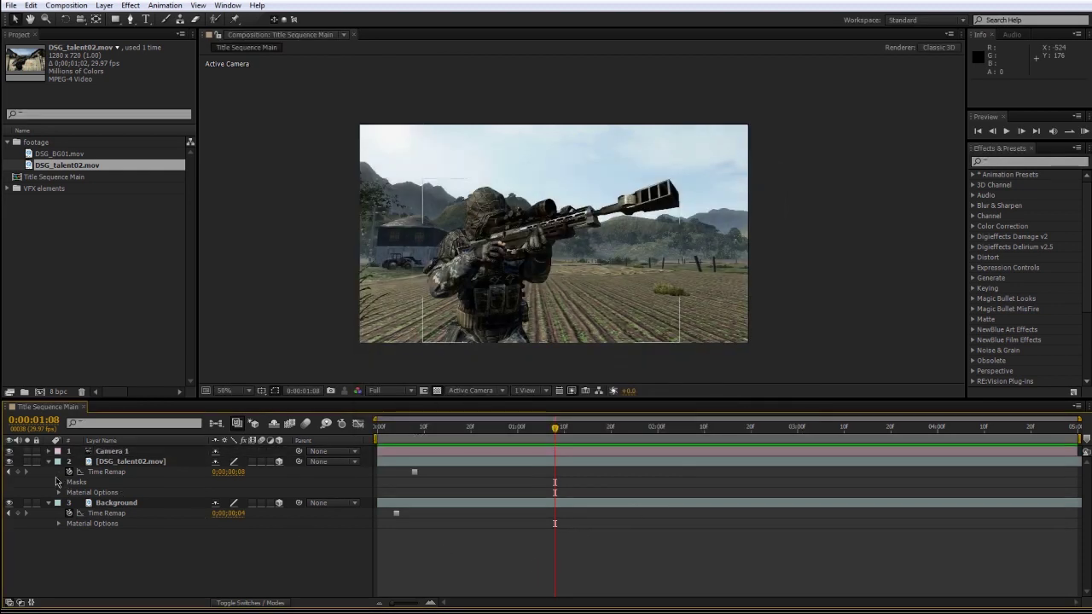
pyautogui.click(49, 462)
pyautogui.click(49, 472)
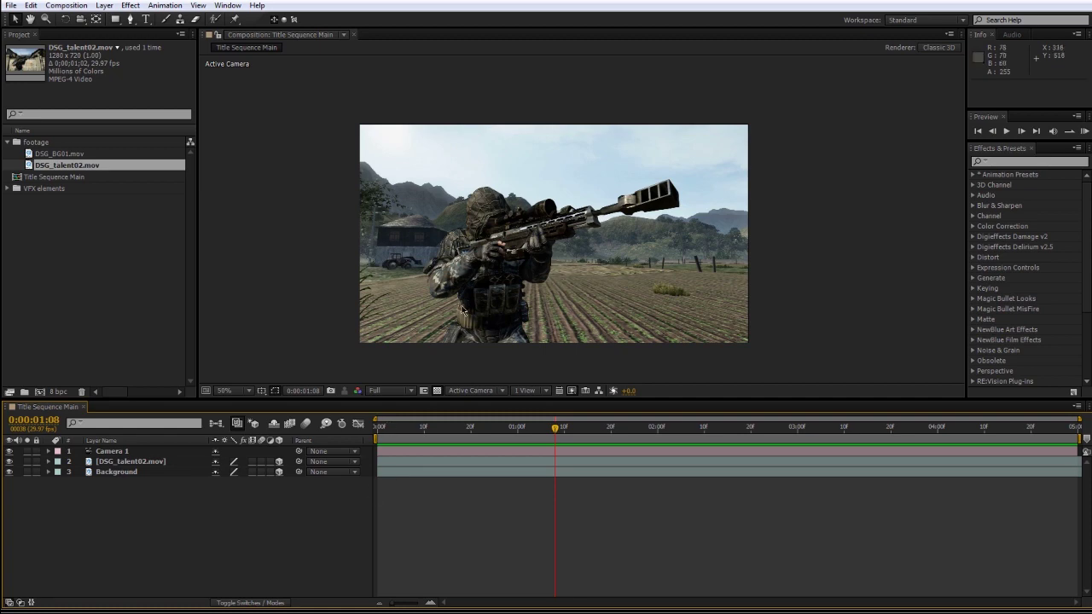
# - Show the composition in two horizontal views, Top beside Active Camera, with both framed for arranging the layers in depth
pyautogui.moveTo(549, 267); pyautogui.dragTo(747, 249)
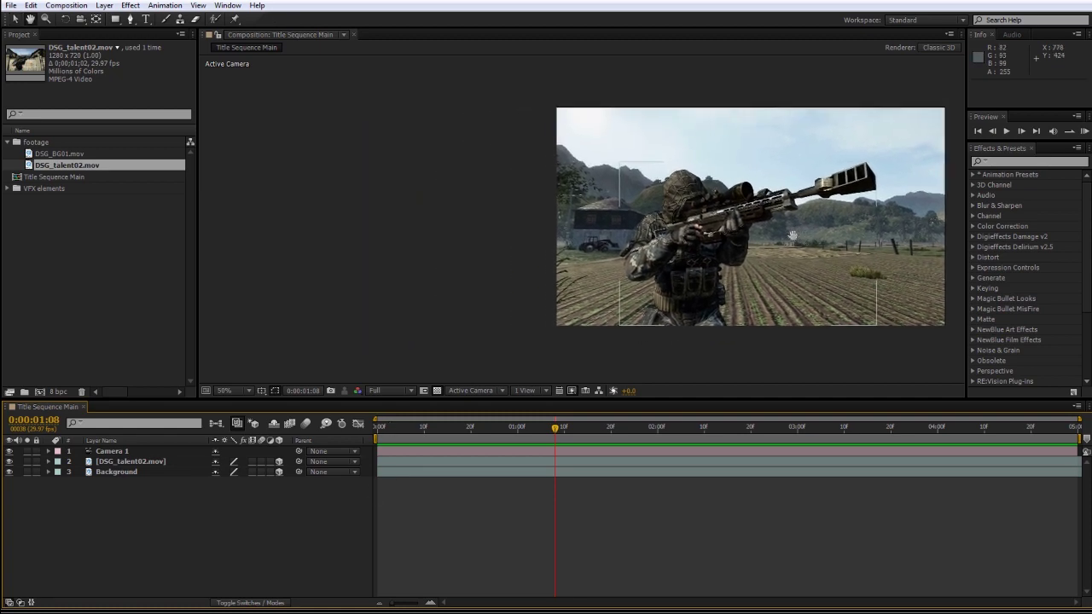
pyautogui.click(525, 390)
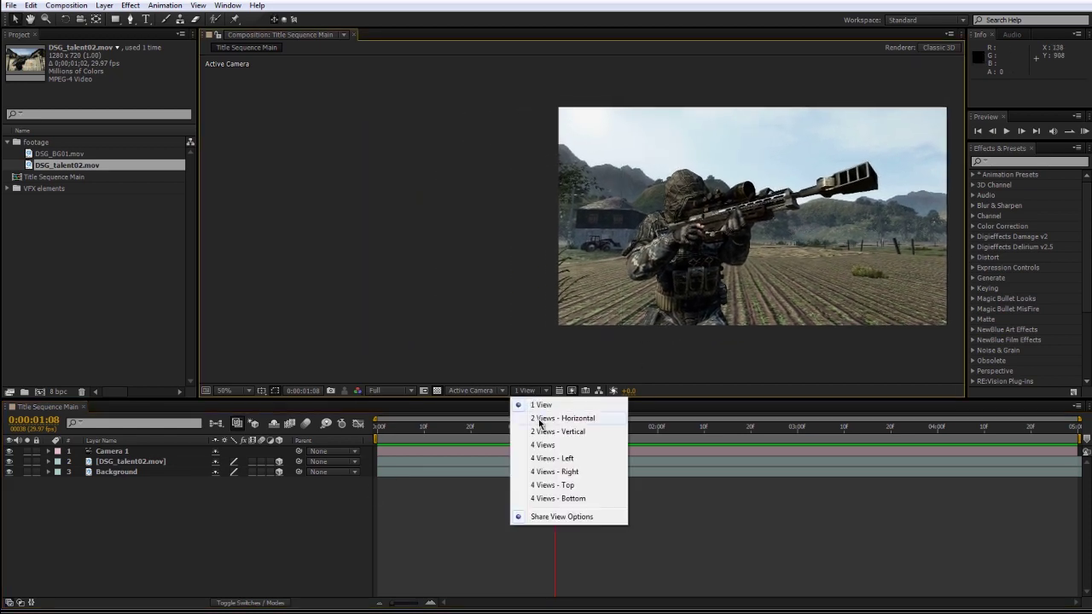
pyautogui.click(540, 418)
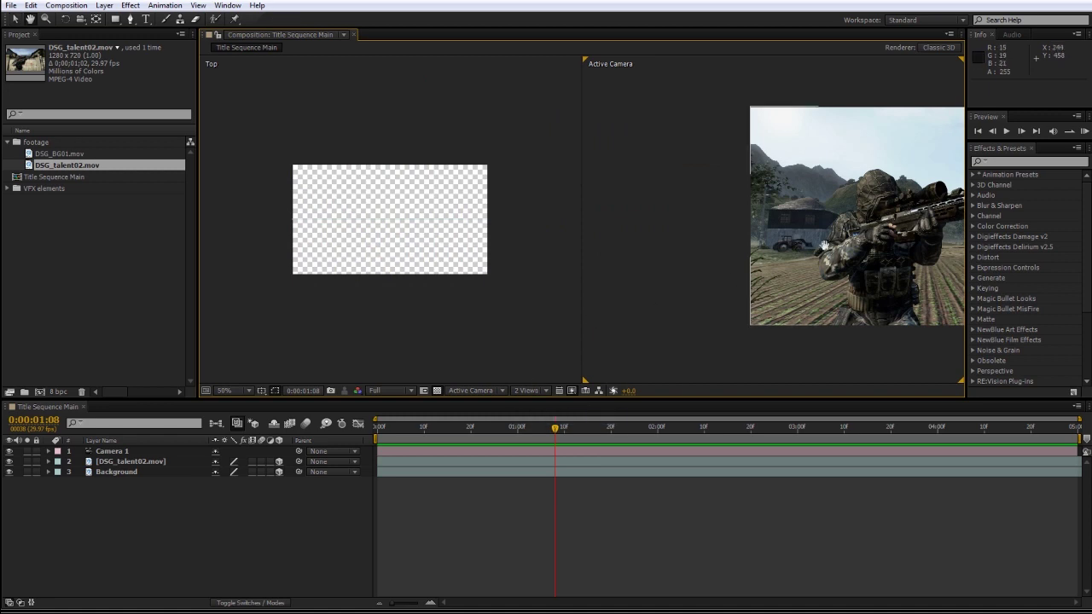
pyautogui.moveTo(821, 244); pyautogui.dragTo(664, 234)
pyautogui.press('v')
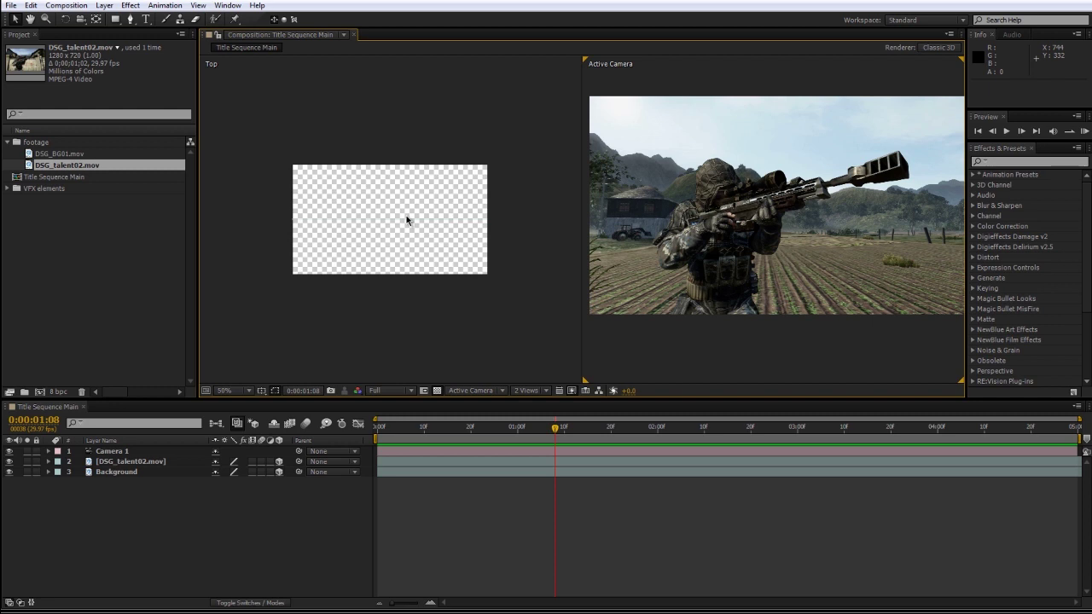
pyautogui.scroll(3, 391, 248)
pyautogui.scroll(1, 424, 225)
pyautogui.scroll(-1, 409, 222)
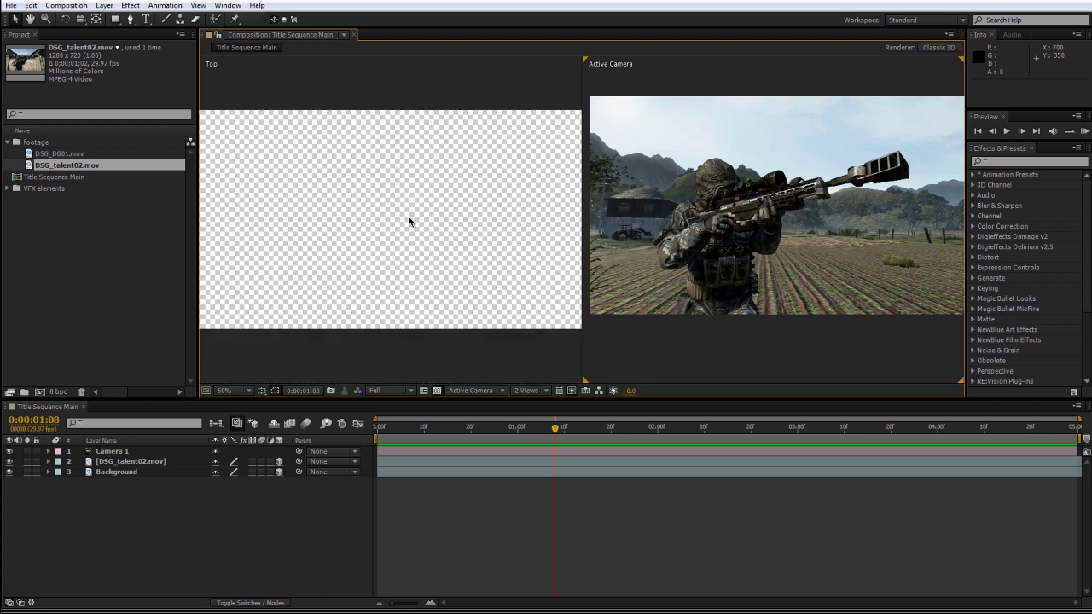
pyautogui.scroll(-2, 331, 225)
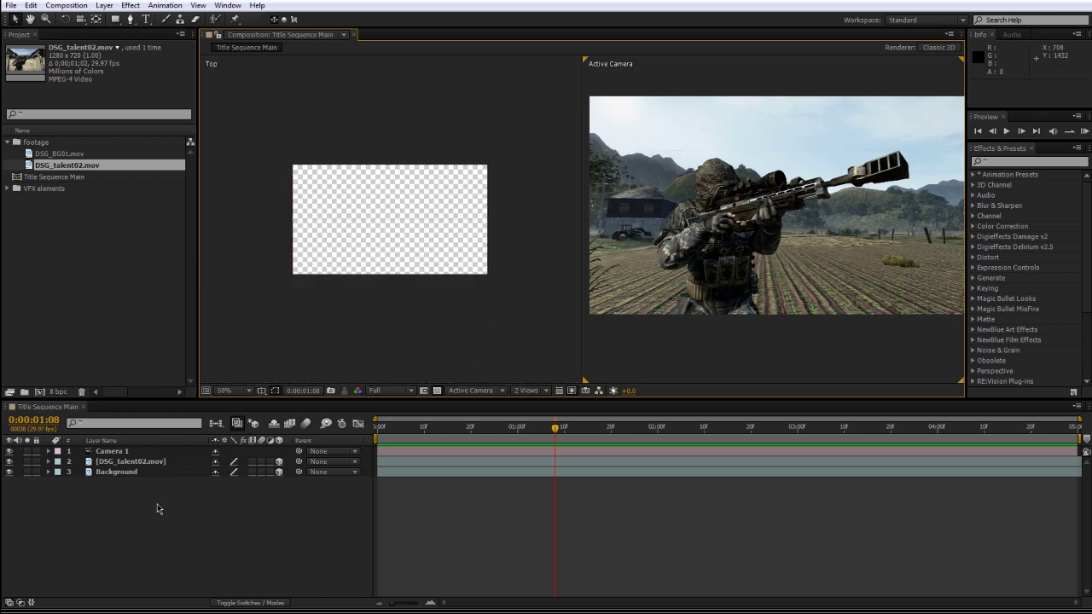
# - Move the Background layer back in Z space, away from the camera, to position 640, 360, 5912 using the Top view
pyautogui.click(122, 474)
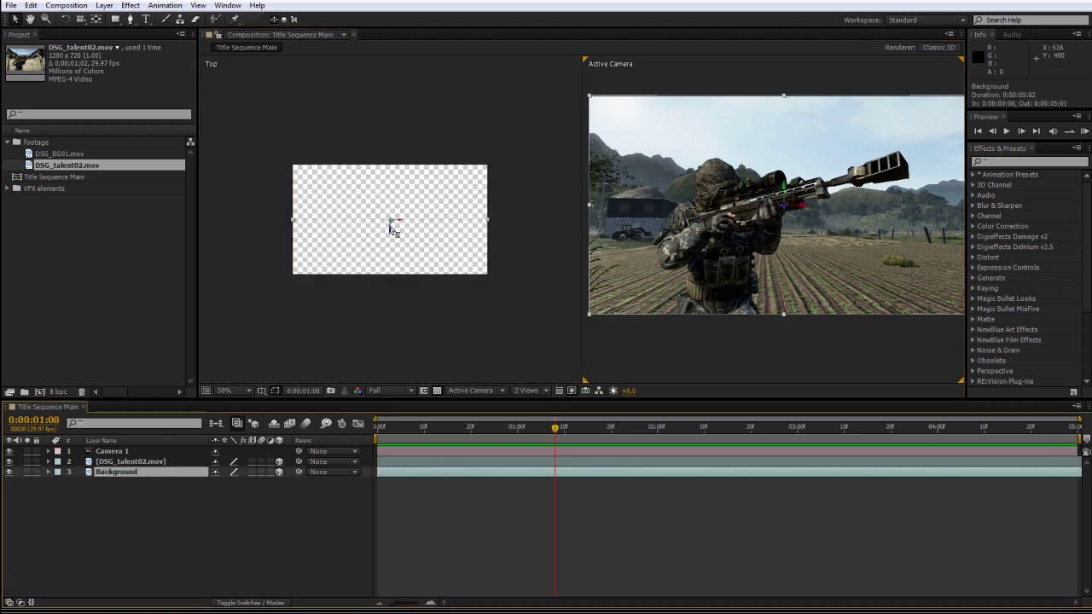
pyautogui.scroll(-2, 392, 229)
pyautogui.moveTo(393, 228); pyautogui.dragTo(413, 111)
pyautogui.scroll(-2, 405, 174)
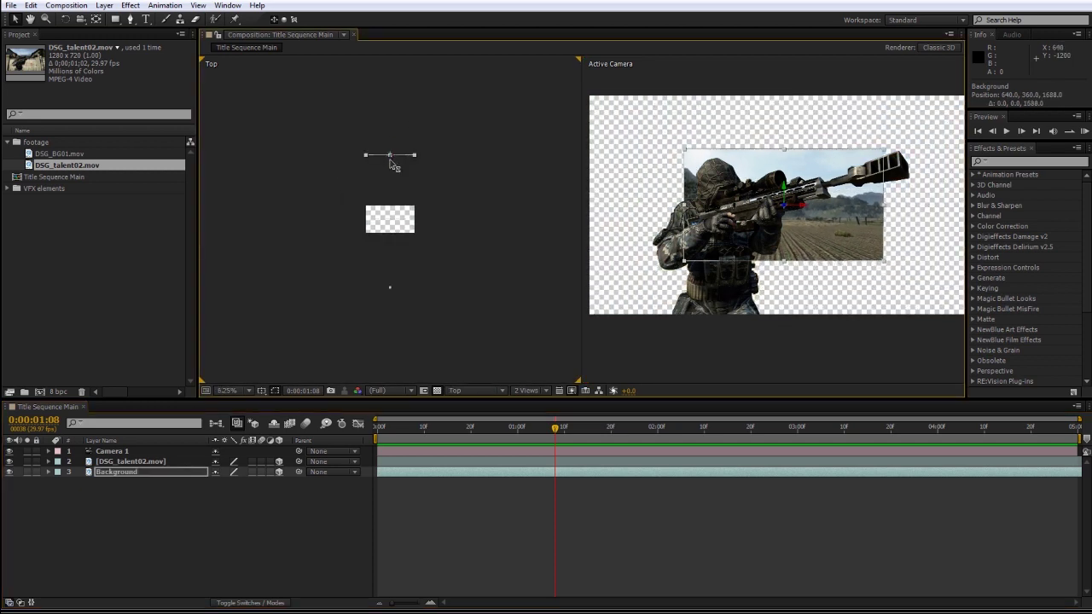
pyautogui.moveTo(390, 160); pyautogui.dragTo(395, 93)
pyautogui.scroll(-2, 394, 96)
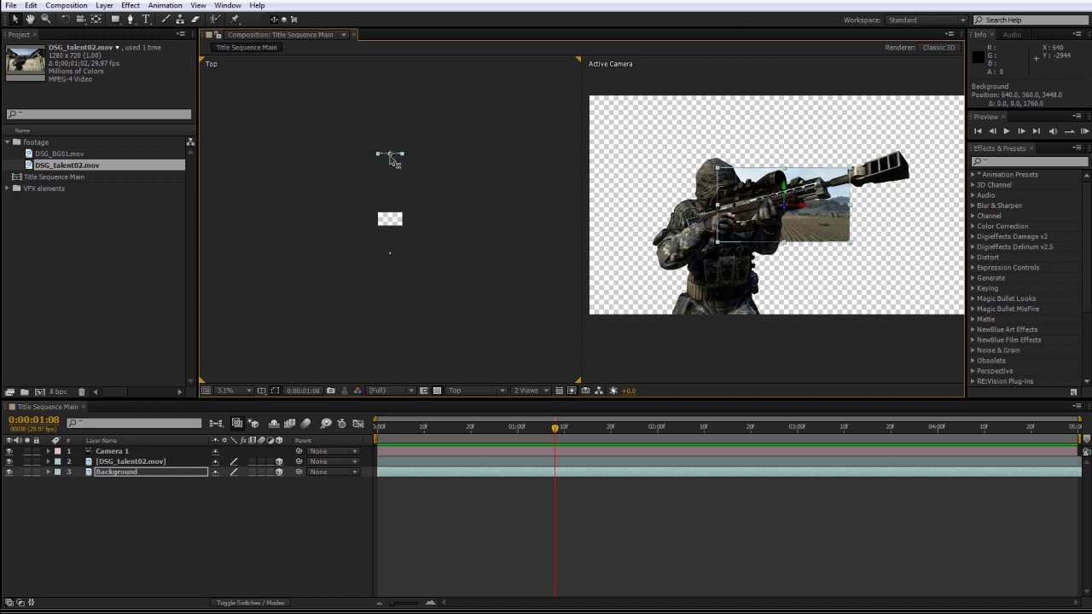
pyautogui.moveTo(391, 157); pyautogui.dragTo(392, 109)
pyautogui.press('.')
pyautogui.press('.')
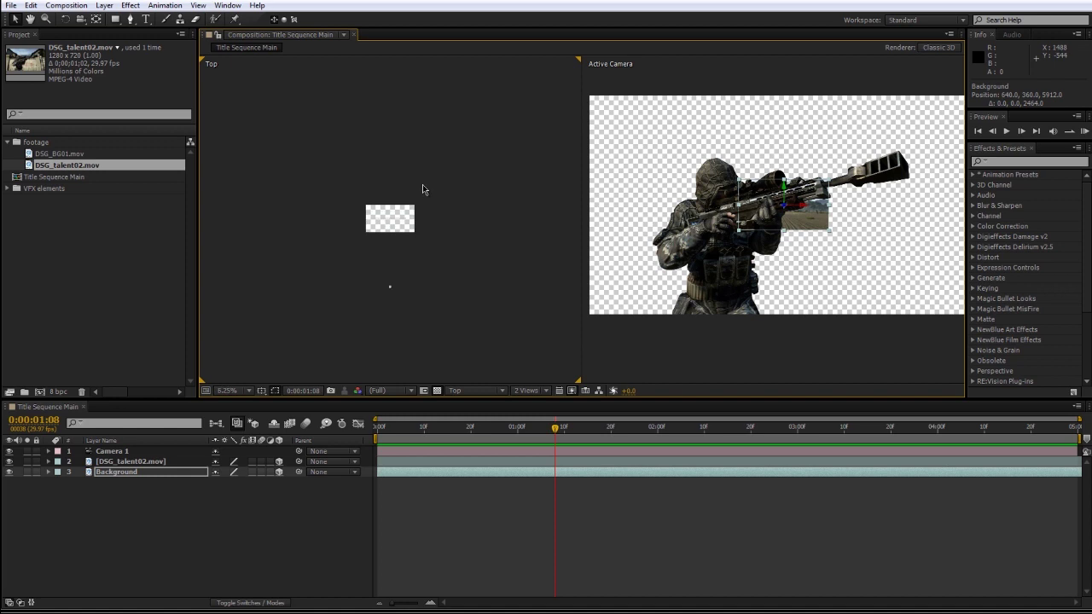
# - Scale the Background layer up to 443% so it fills the frame behind the soldier
pyautogui.click(139, 488)
pyautogui.click(140, 473)
pyautogui.press('s')
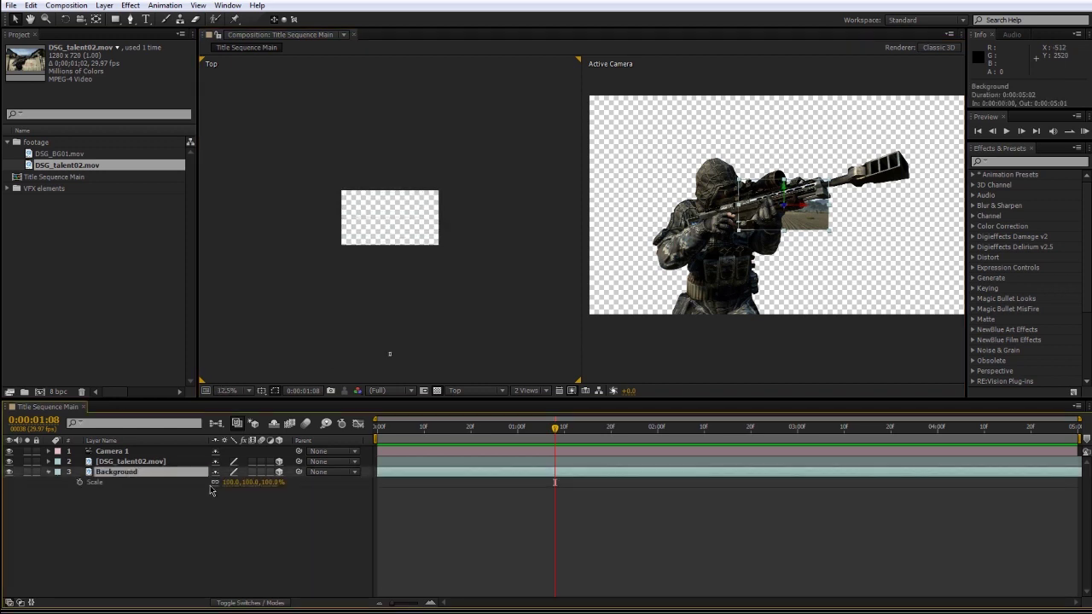
pyautogui.moveTo(233, 483); pyautogui.dragTo(417, 458)
pyautogui.click(568, 535)
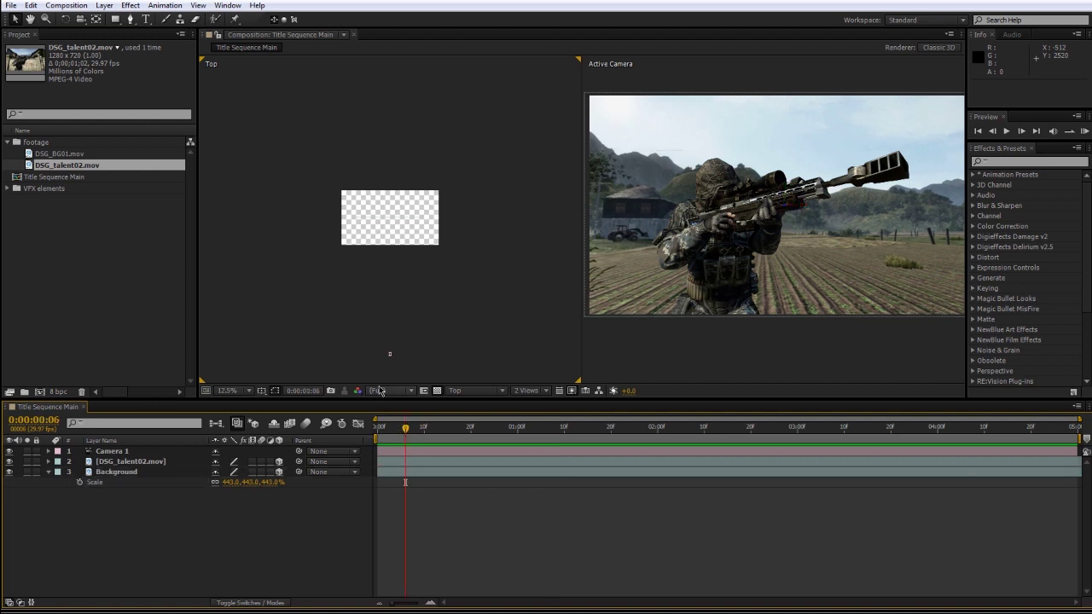
# - Try orbiting Camera 1 in the Active Camera view to check the soldier's depth separation from the background, and undo the orbit
pyautogui.click(110, 453)
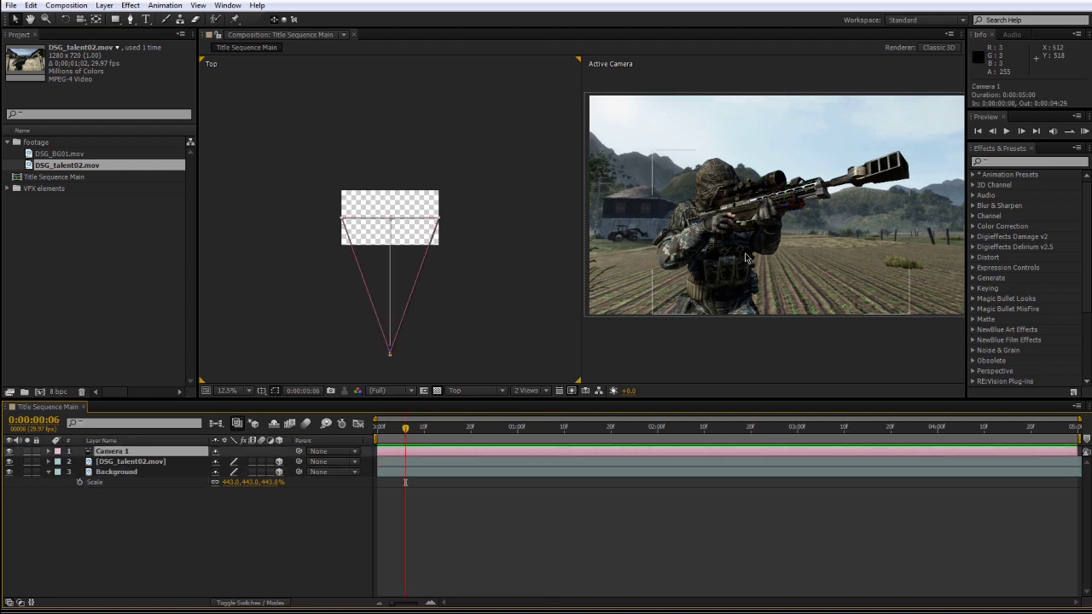
pyautogui.press('c')
pyautogui.moveTo(786, 270)
pyautogui.mouseDown()
pyautogui.moveTo(789, 256)
pyautogui.moveTo(809, 260)
pyautogui.moveTo(777, 265)
pyautogui.moveTo(792, 244)
pyautogui.moveTo(811, 271)
pyautogui.moveTo(811, 260)
pyautogui.moveTo(788, 268)
pyautogui.moveTo(799, 260)
pyautogui.mouseUp()
pyautogui.hotkey('ctrl', 'z')
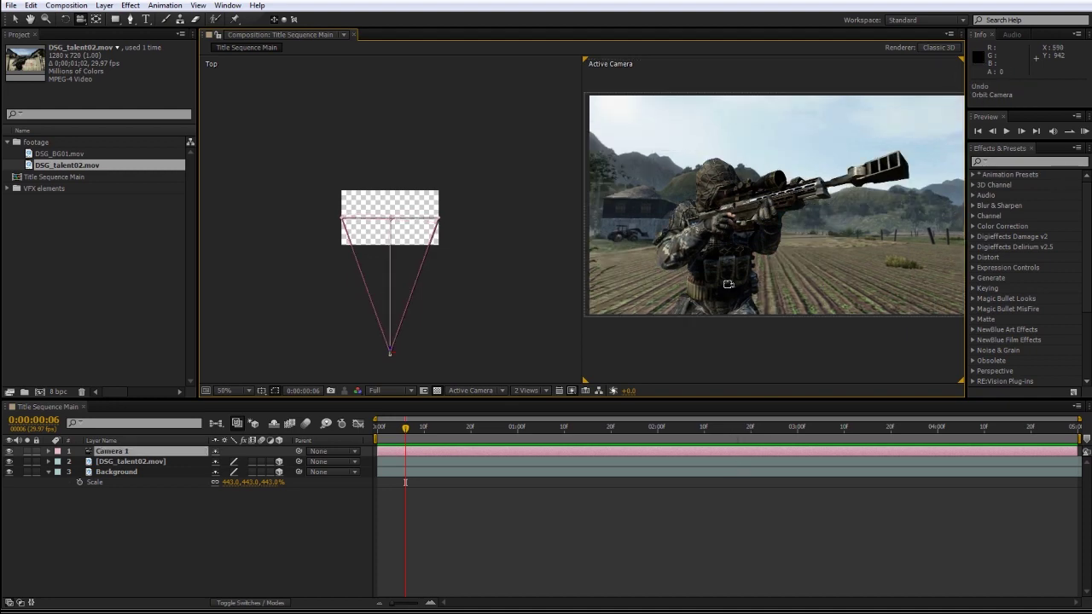
pyautogui.scroll(1, 722, 223)
pyautogui.scroll(-2, 729, 248)
# - Add Atmosphere_06.mov from the VFX elements folder directly below Camera 1 and shift its in point to -0:00:01:17
pyautogui.click(8, 143)
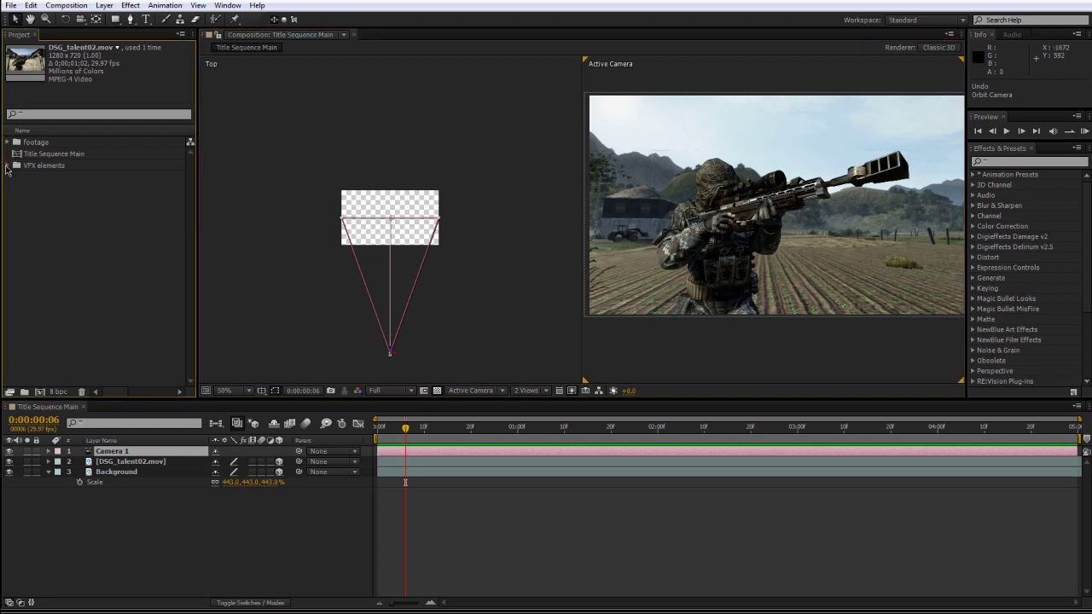
pyautogui.click(8, 166)
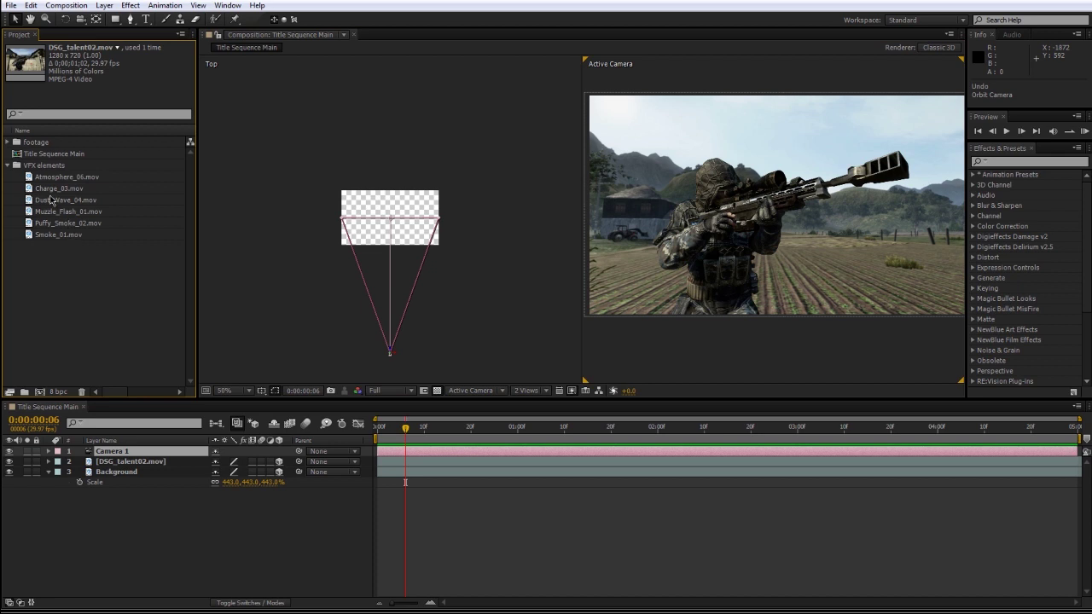
pyautogui.moveTo(53, 179); pyautogui.dragTo(171, 495)
pyautogui.moveTo(396, 493); pyautogui.dragTo(273, 486)
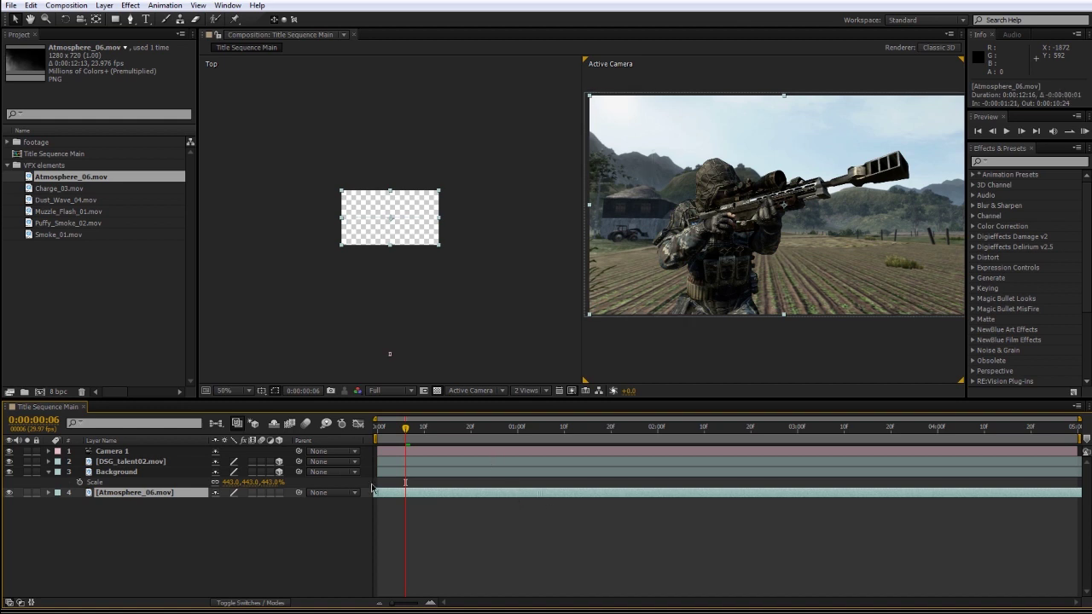
pyautogui.moveTo(134, 493); pyautogui.dragTo(145, 456)
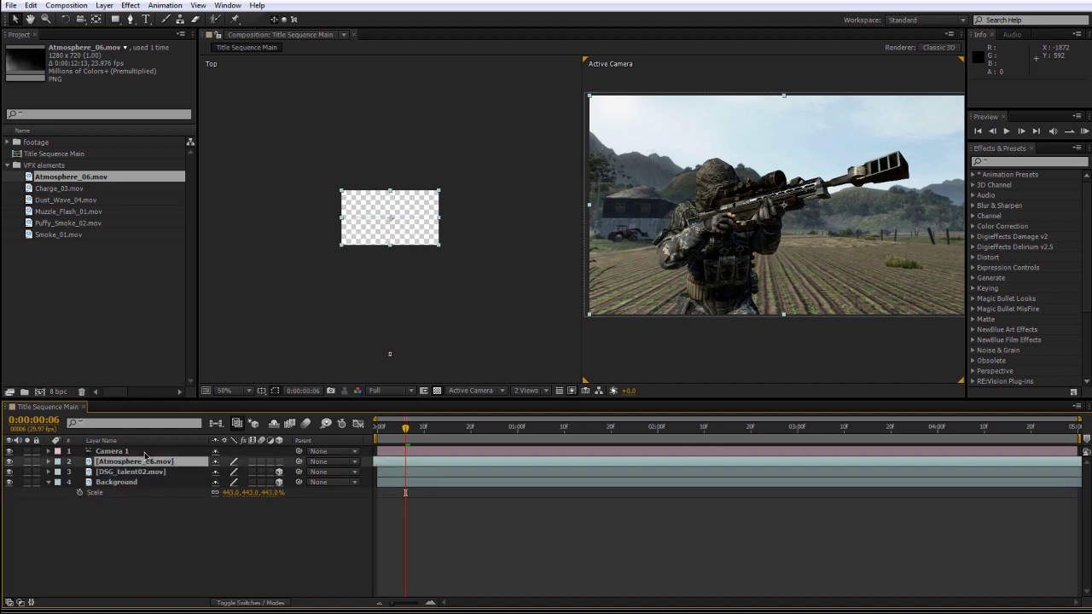
pyautogui.moveTo(468, 460); pyautogui.dragTo(762, 487)
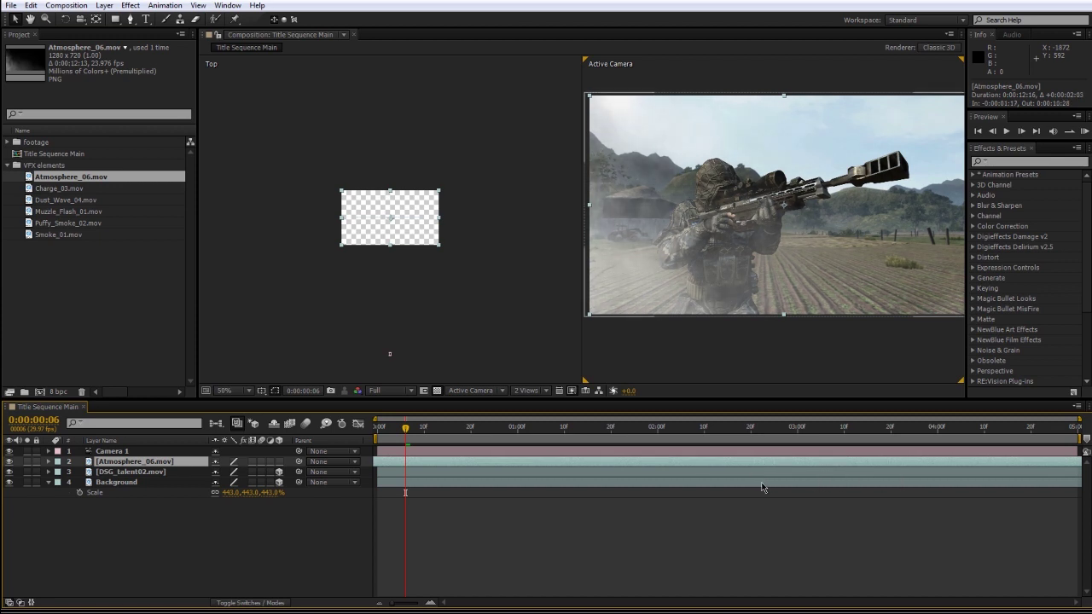
# - Make the Atmosphere_06.mov layer 3D and move it in front of the soldier to position 640, 248, -752
pyautogui.click(762, 495)
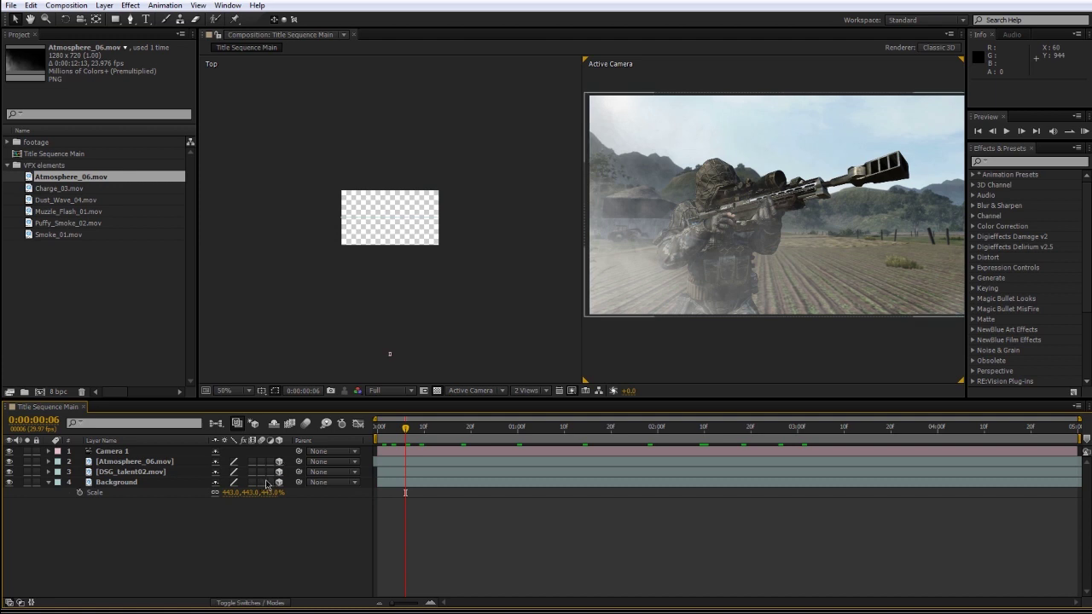
pyautogui.click(191, 464)
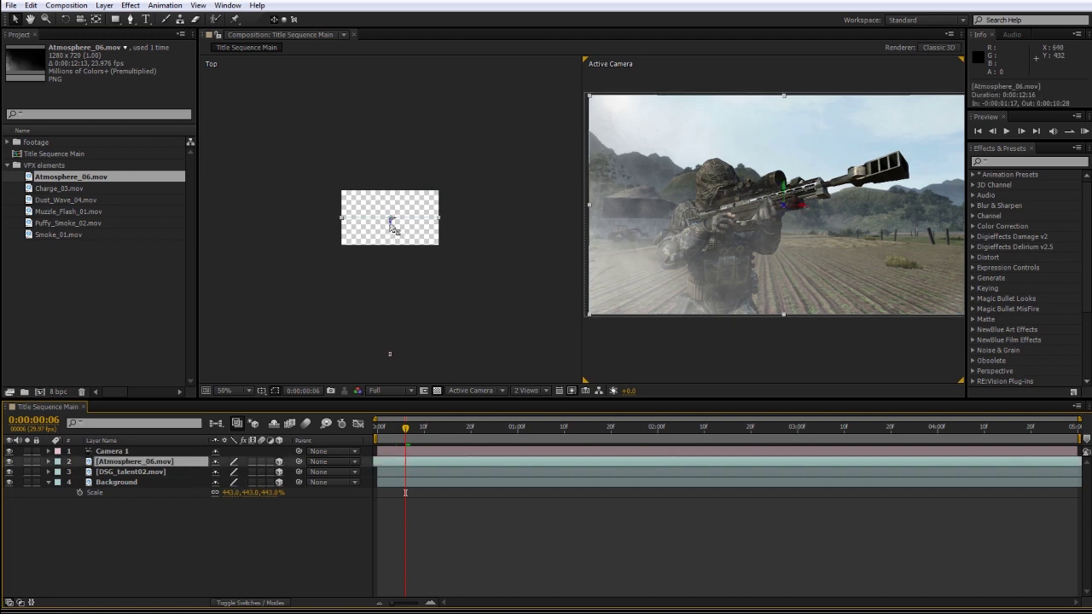
pyautogui.moveTo(391, 225); pyautogui.dragTo(403, 287)
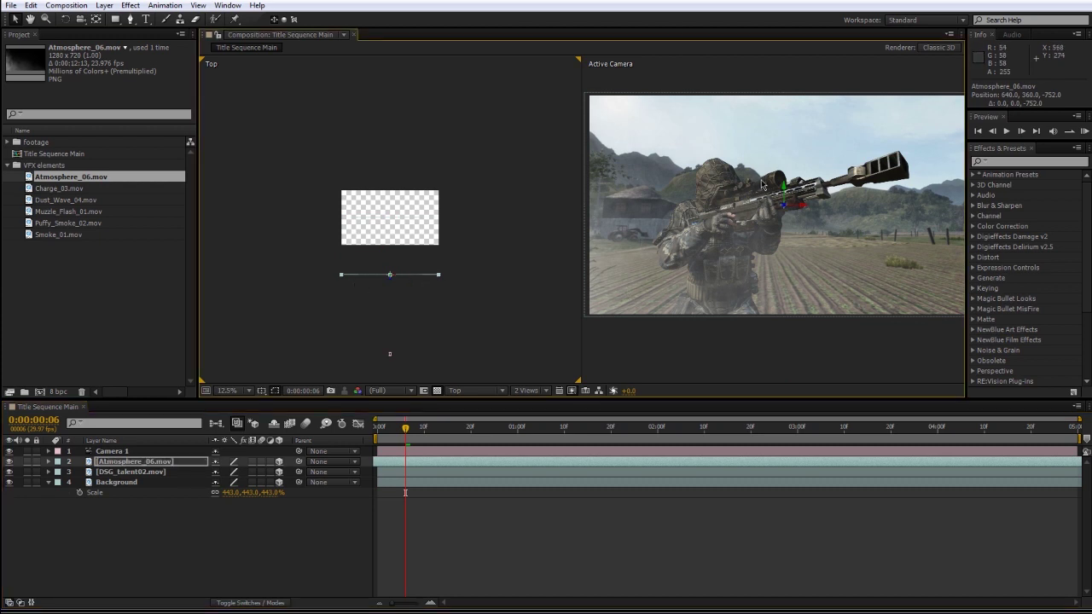
pyautogui.moveTo(790, 188); pyautogui.dragTo(801, 156)
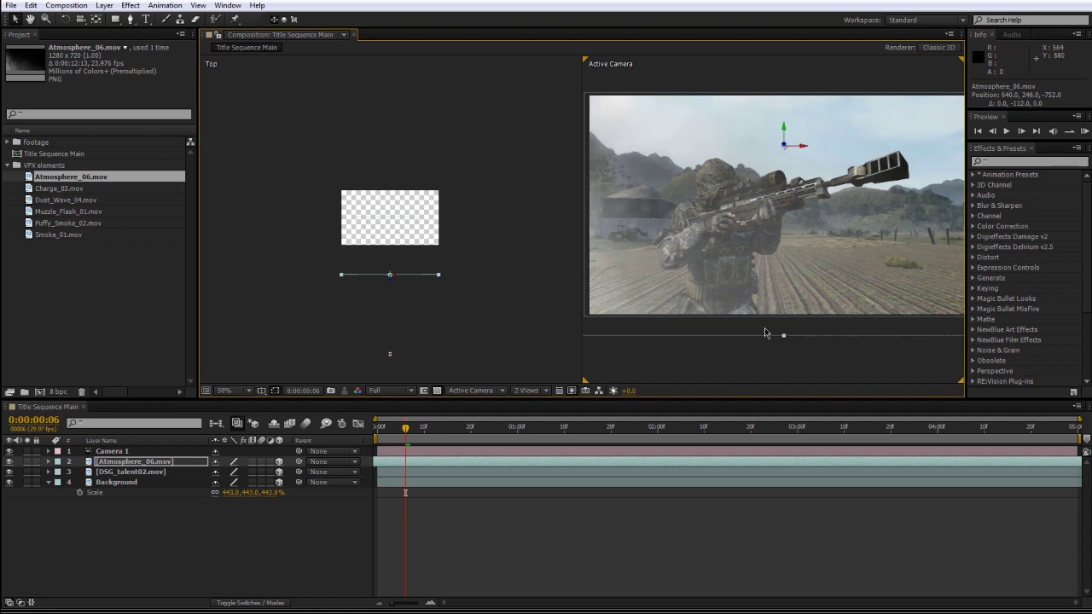
pyautogui.click(733, 522)
pyautogui.moveTo(804, 215); pyautogui.dragTo(795, 215)
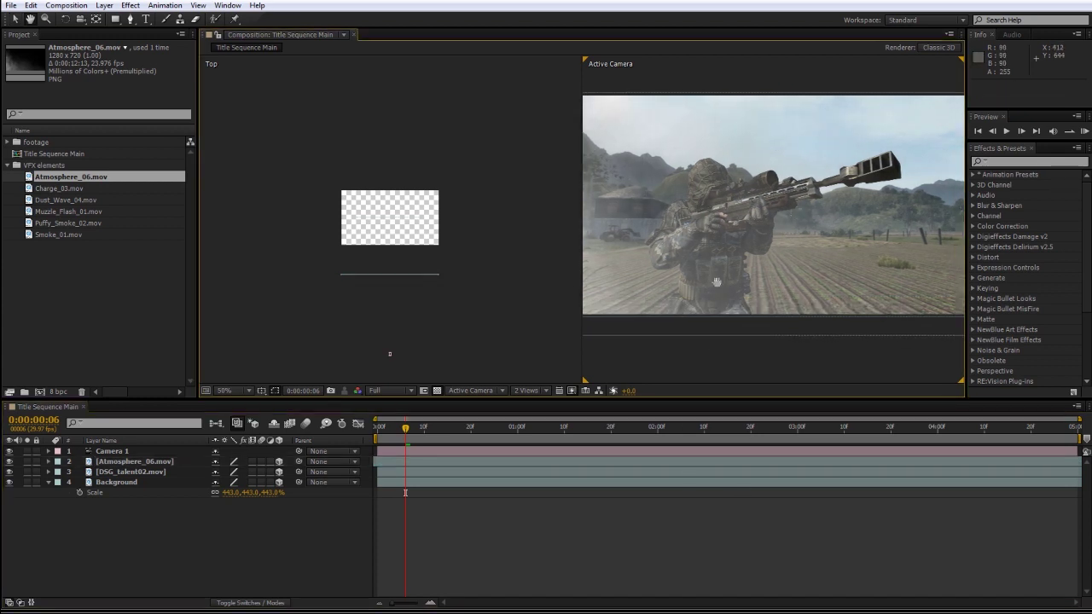
pyautogui.scroll(1, 401, 247)
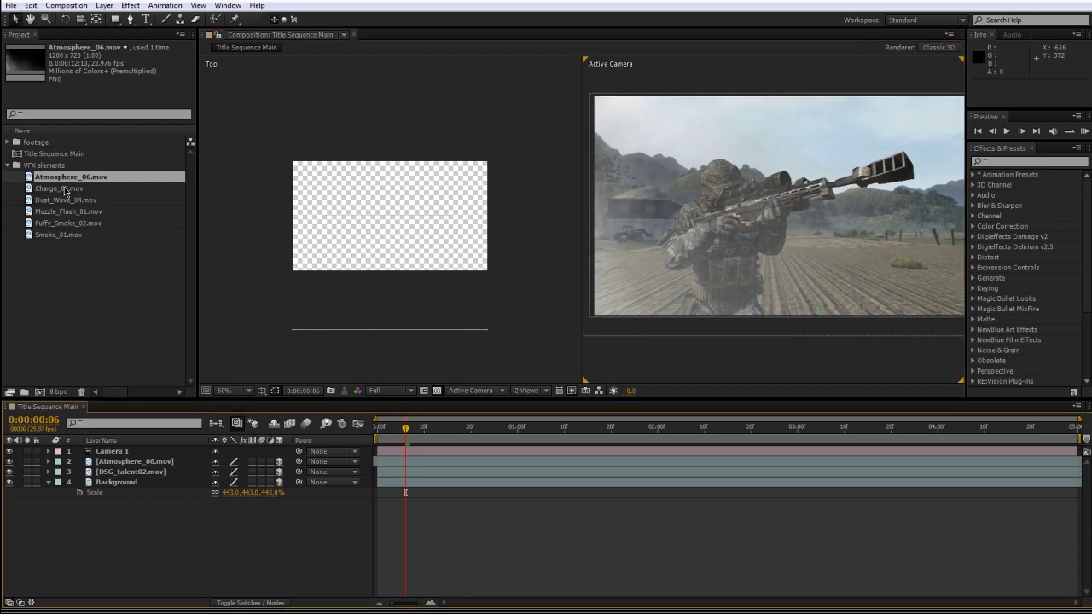
# - Add Charge_03.mov directly below Camera 1 as a 3D layer, and undo a trial shift of its timing
pyautogui.moveTo(65, 191); pyautogui.dragTo(273, 463)
pyautogui.click(280, 462)
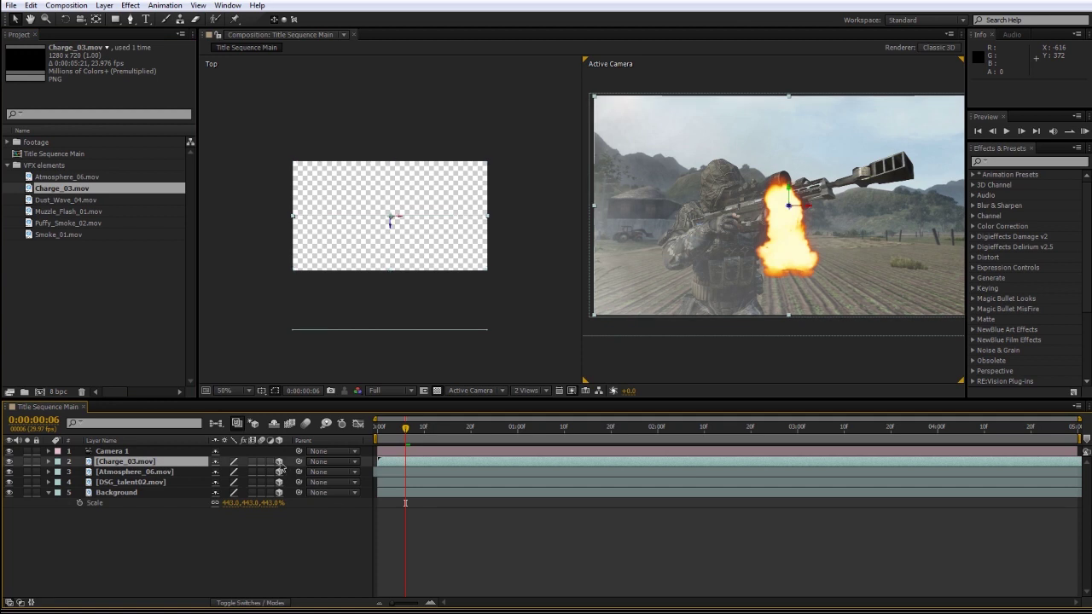
pyautogui.moveTo(468, 469)
pyautogui.mouseDown()
pyautogui.moveTo(441, 469)
pyautogui.moveTo(454, 474)
pyautogui.mouseUp()
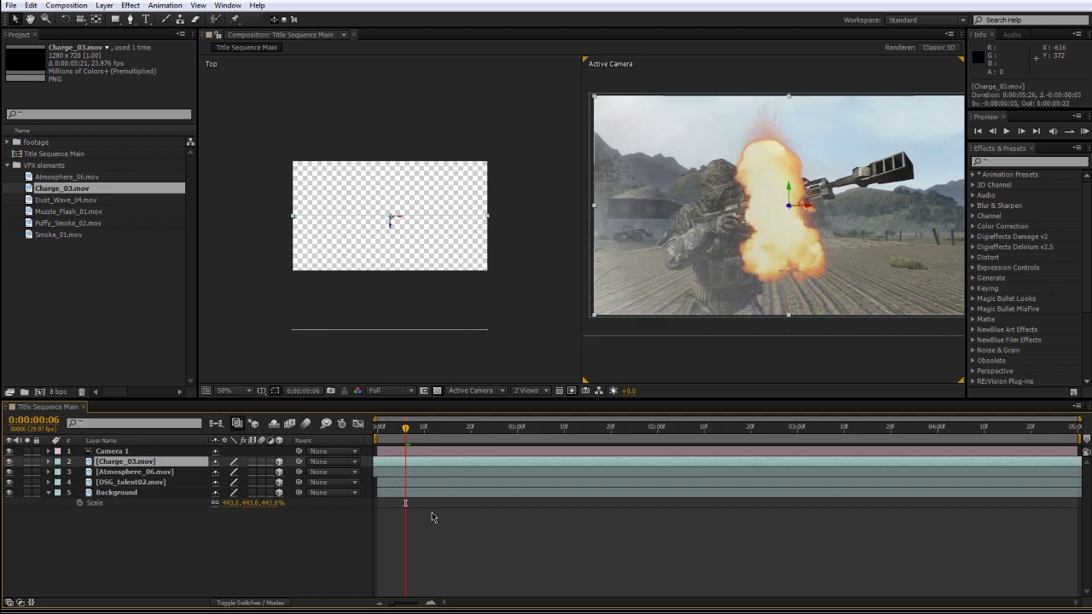
pyautogui.hotkey('ctrl', 'z')
# - Freeze the Atmosphere_06.mov layer on the frame at 0:00:00:06
pyautogui.click(123, 472)
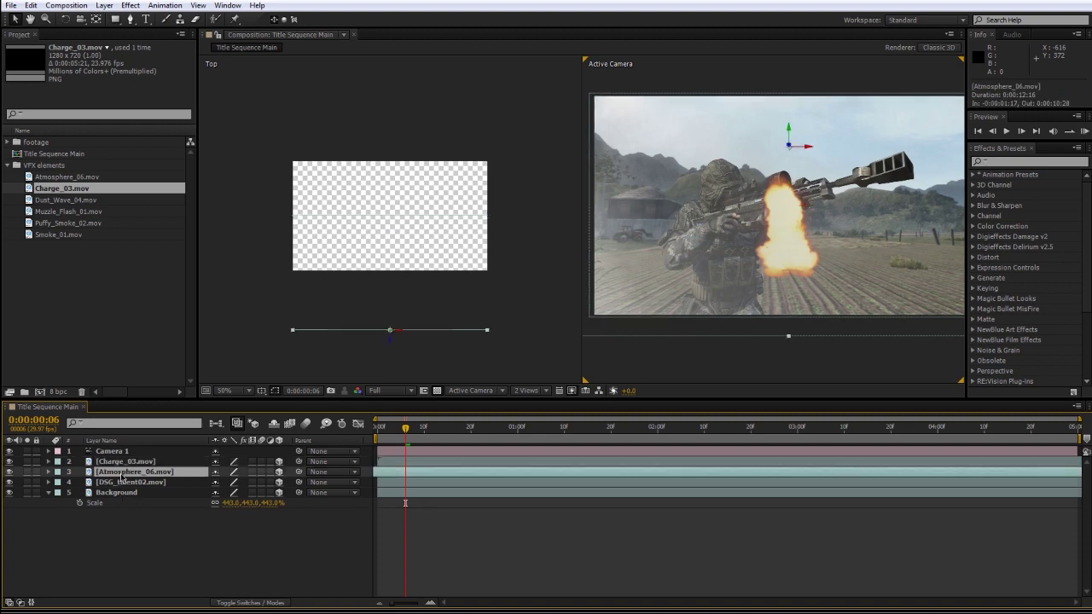
pyautogui.rightClick(124, 472)
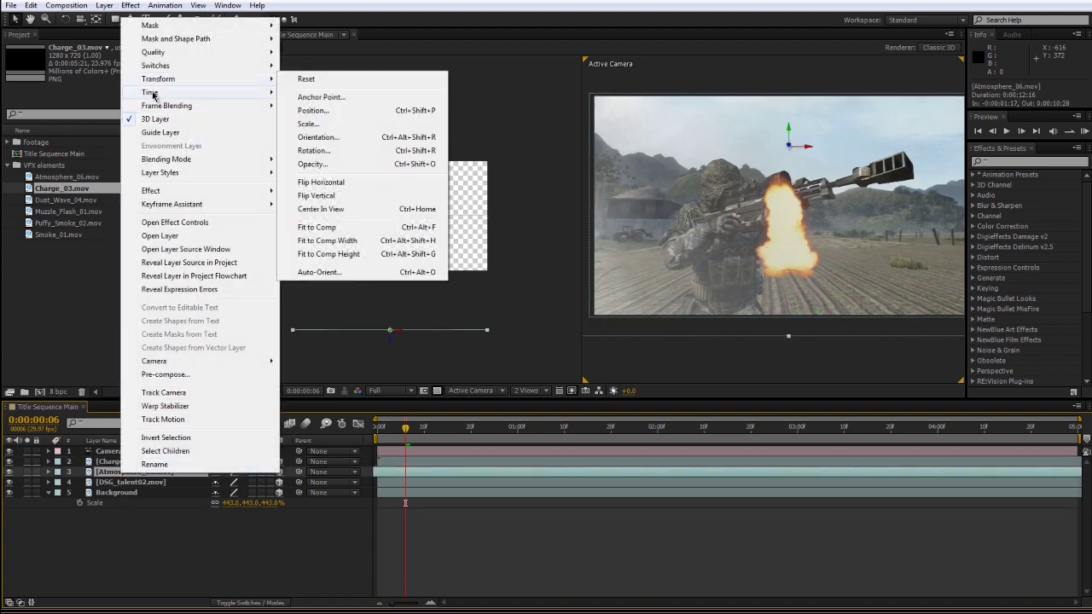
pyautogui.moveTo(158, 92)
pyautogui.click(348, 132)
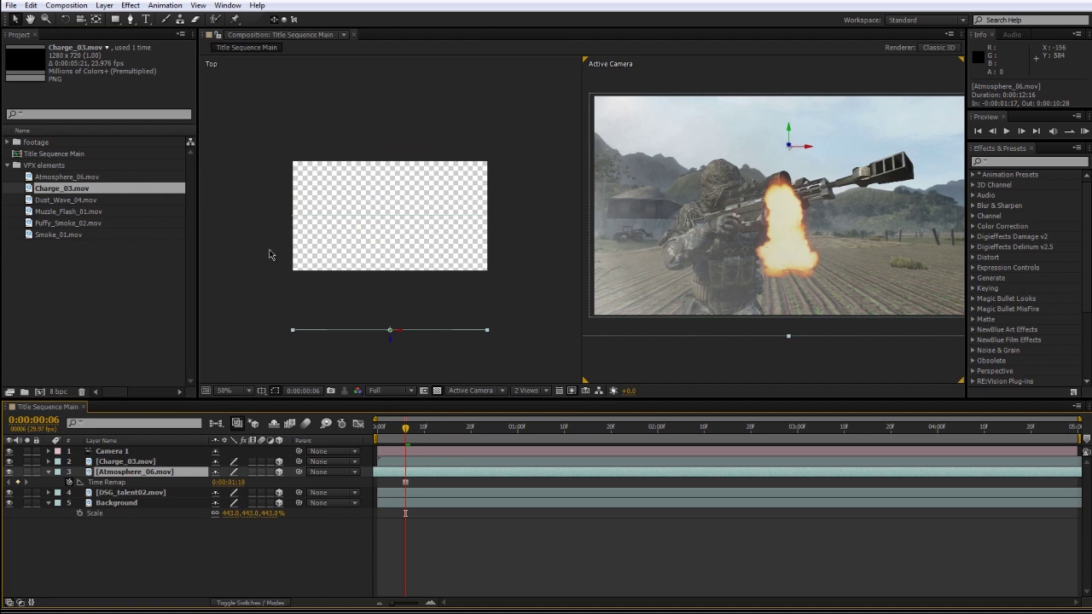
# - Slide the Charge_03.mov layer earlier to an in point of -0:00:02:07, so only scattered embers remain around the soldier
pyautogui.click(482, 462)
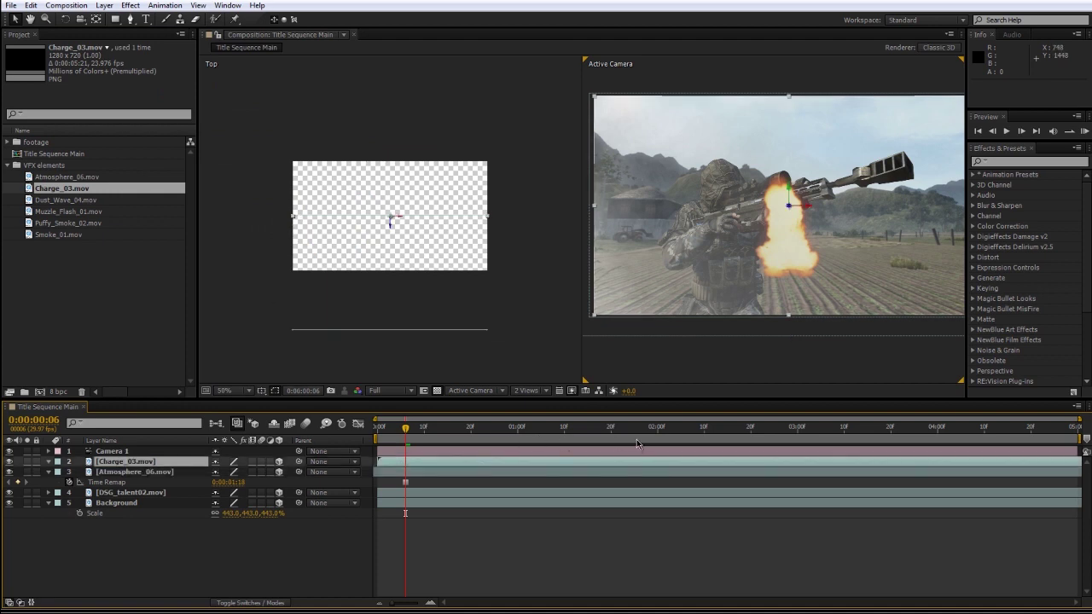
pyautogui.moveTo(635, 463); pyautogui.dragTo(404, 482)
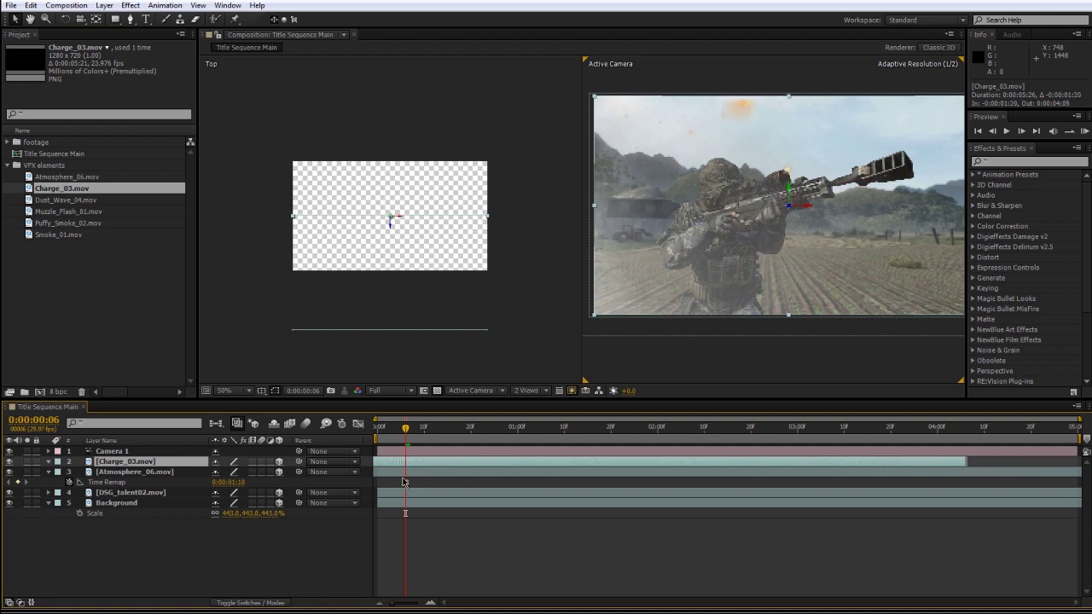
pyautogui.scroll(2, 733, 179)
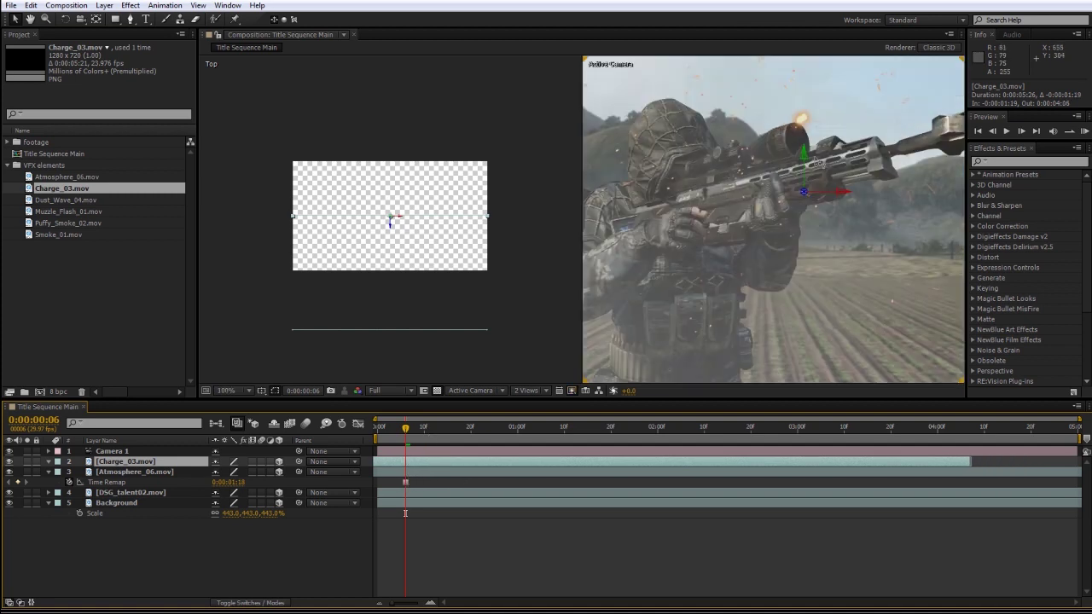
pyautogui.scroll(-2, 772, 220)
pyautogui.moveTo(521, 463); pyautogui.dragTo(435, 463)
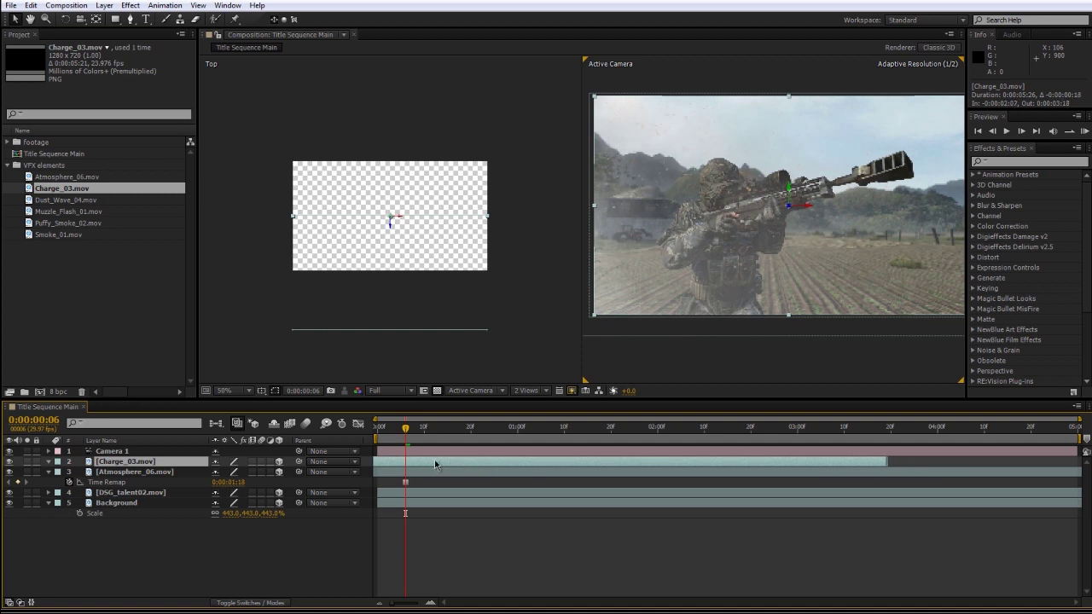
pyautogui.scroll(2, 730, 178)
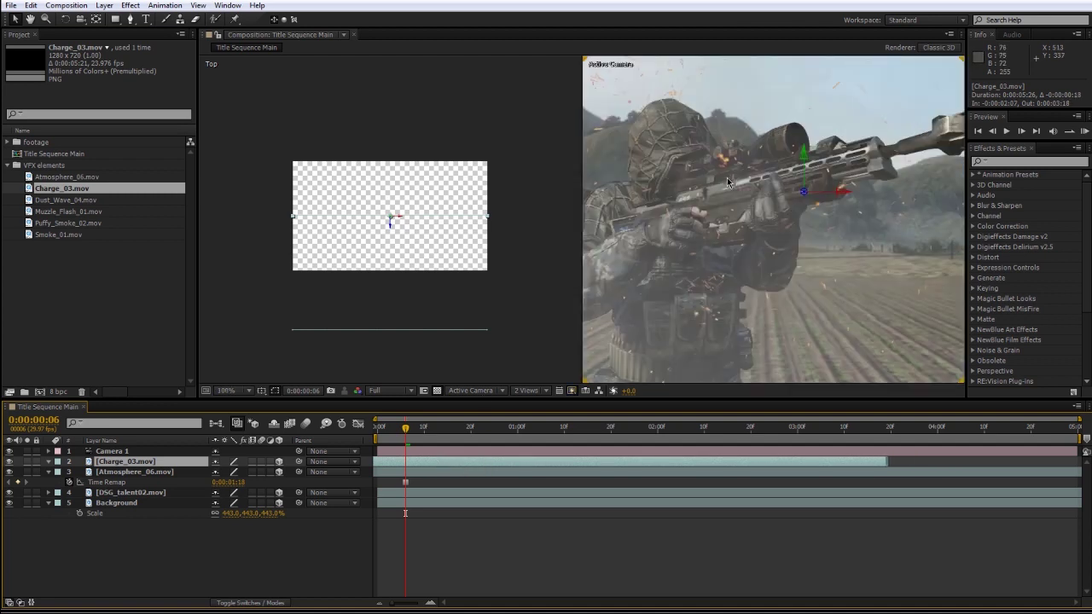
pyautogui.scroll(-2, 730, 210)
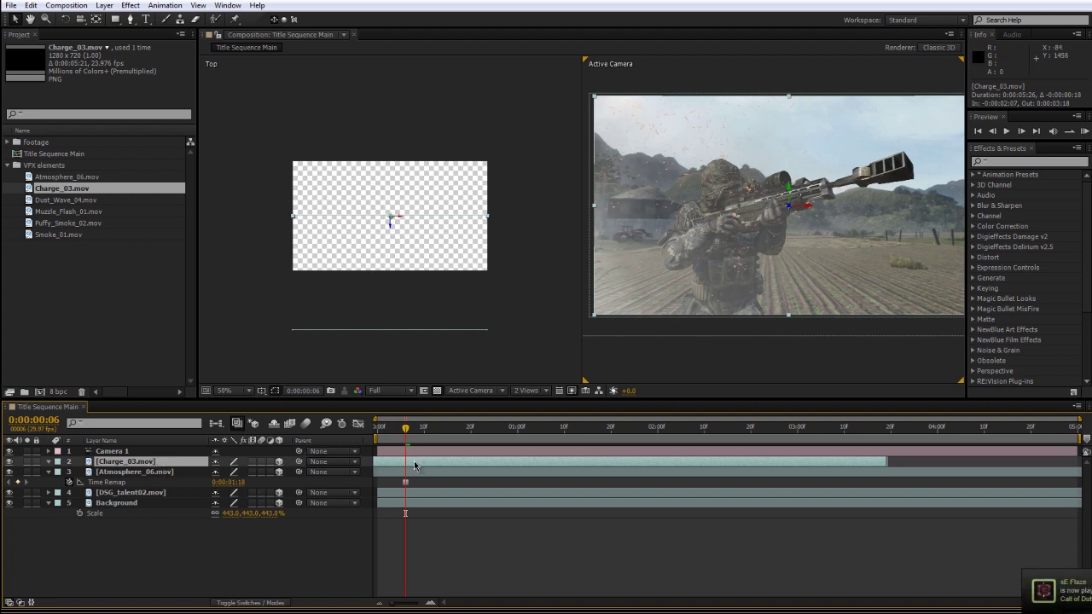
# - Freeze the Charge_03.mov layer on the current frame and extend its out point to 0:00:04:29, the composition's end
pyautogui.rightClick(416, 465)
pyautogui.moveTo(462, 81)
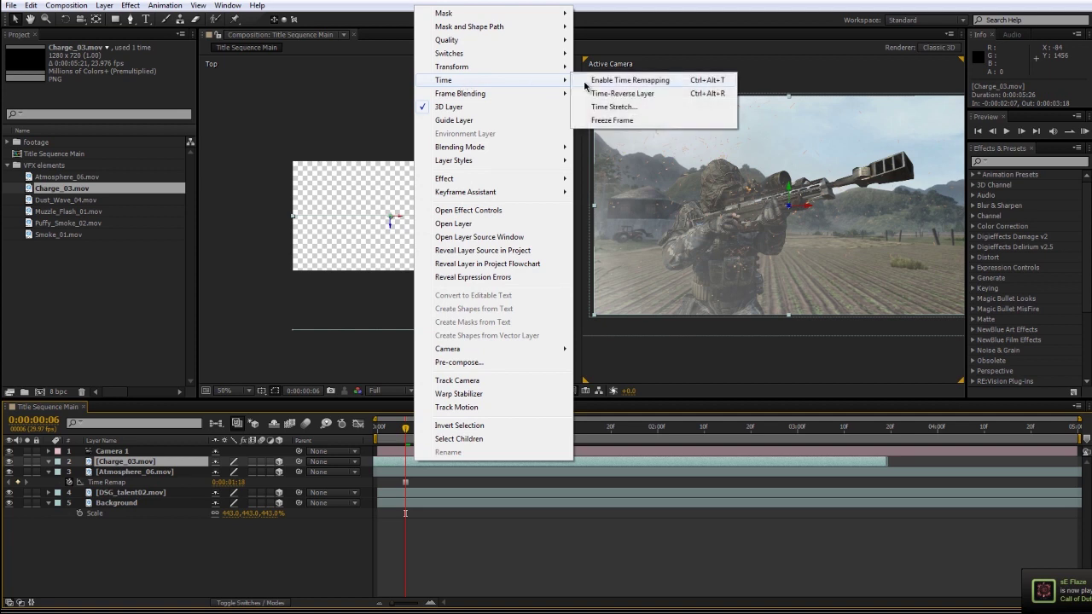
pyautogui.click(646, 122)
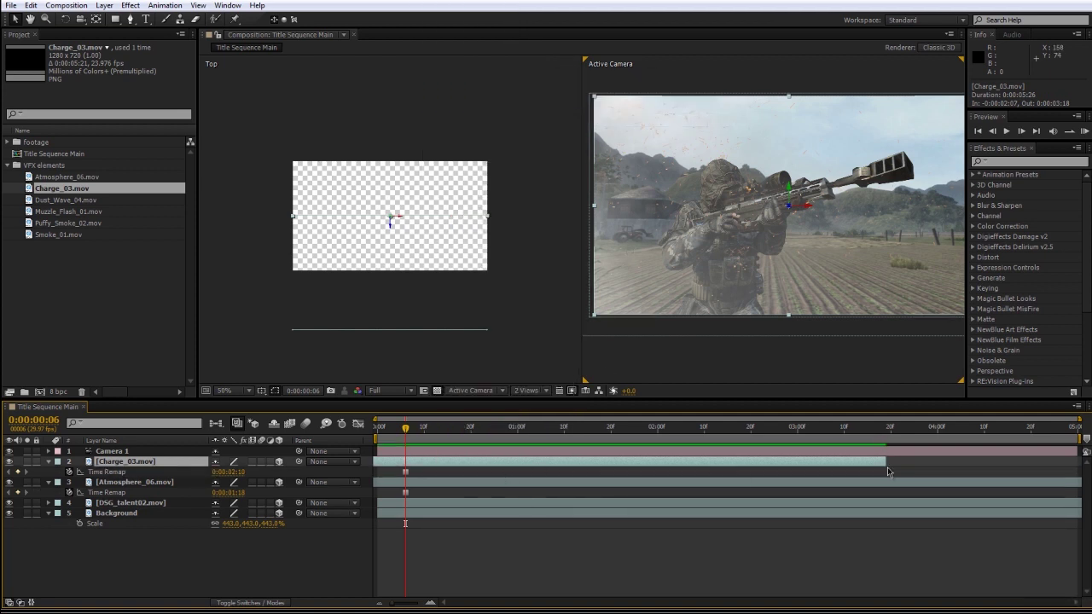
pyautogui.moveTo(887, 465); pyautogui.dragTo(1078, 465)
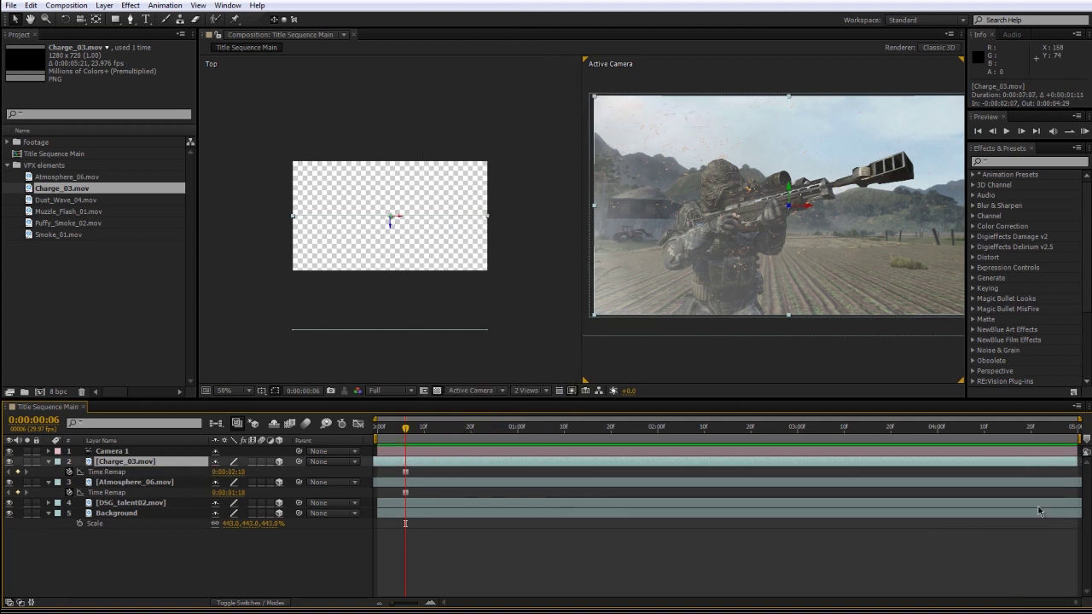
# - Move the Charge_03.mov layer toward the camera to Z -452, then shift it sideways and raise it in the Active Camera view
pyautogui.click(836, 580)
pyautogui.click(411, 462)
pyautogui.moveTo(398, 340); pyautogui.dragTo(417, 288)
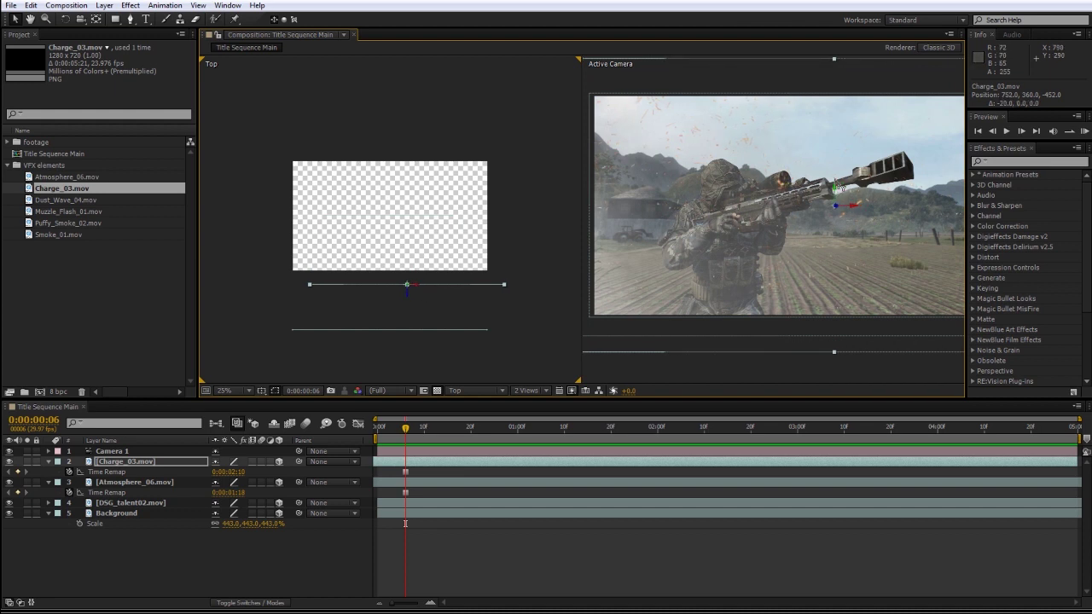
pyautogui.moveTo(839, 187); pyautogui.dragTo(839, 158)
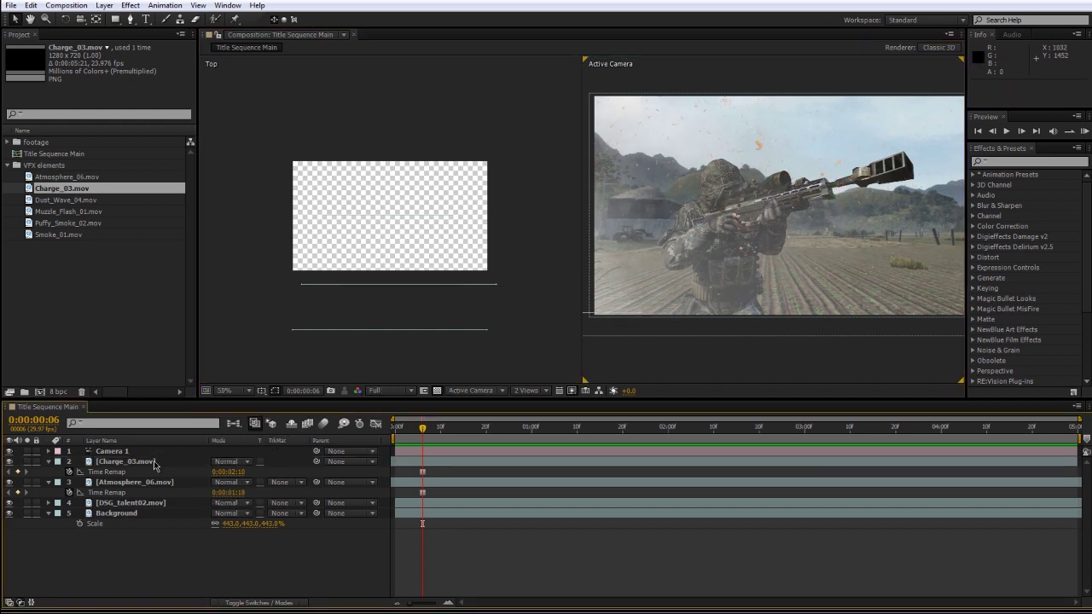
# - Set the Charge_03.mov layer's opacity to 50%
pyautogui.click(153, 463)
pyautogui.press('t')
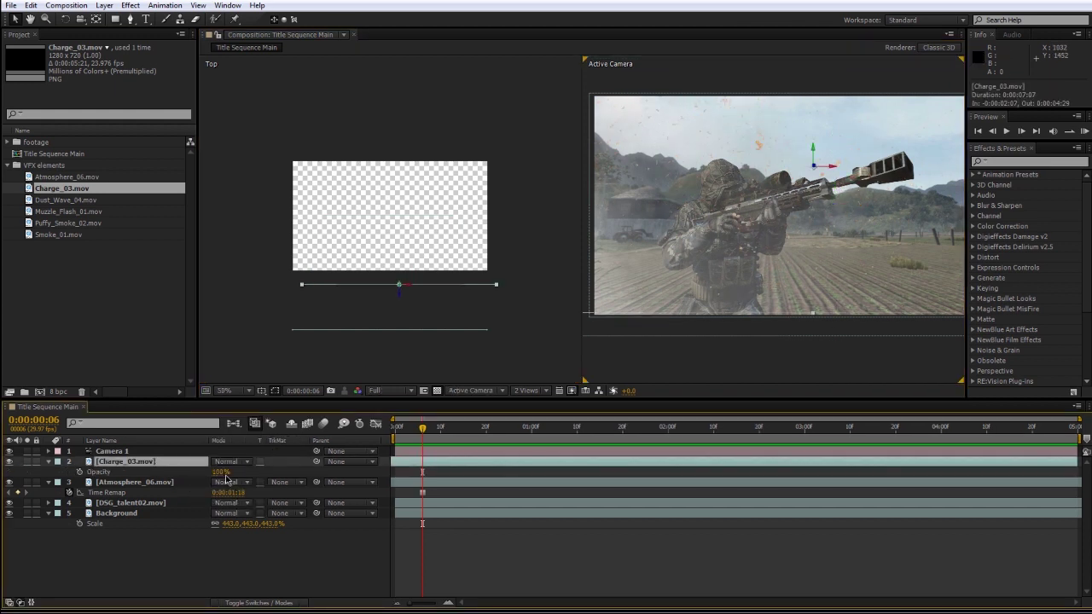
pyautogui.write('50')
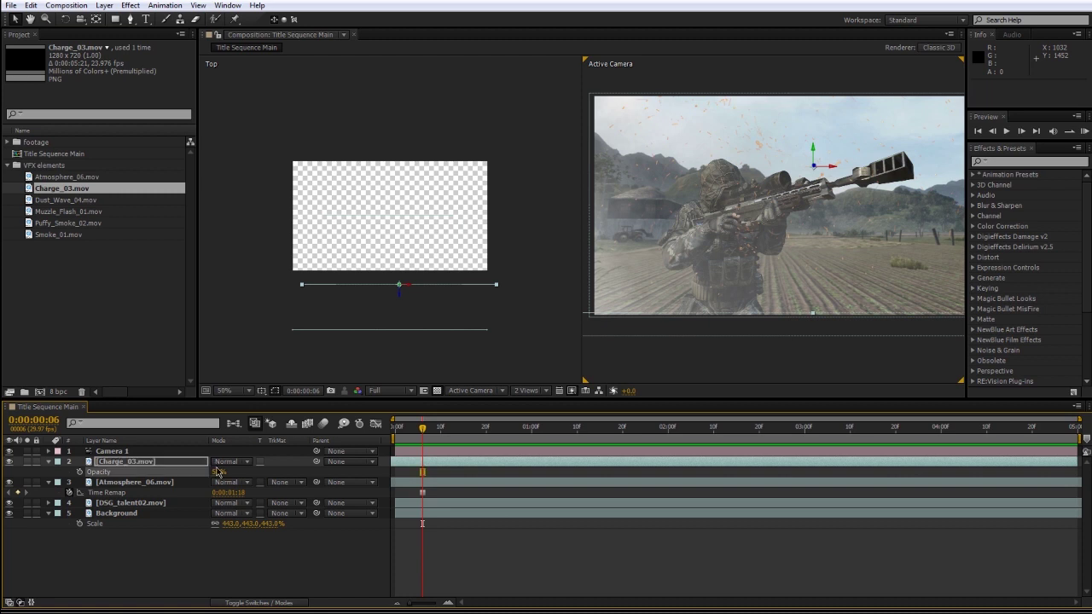
pyautogui.press('Return')
# - Return to the start of the composition and add Dust_Wave_04.mov from the VFX elements folder directly below Camera 1
pyautogui.press('Home')
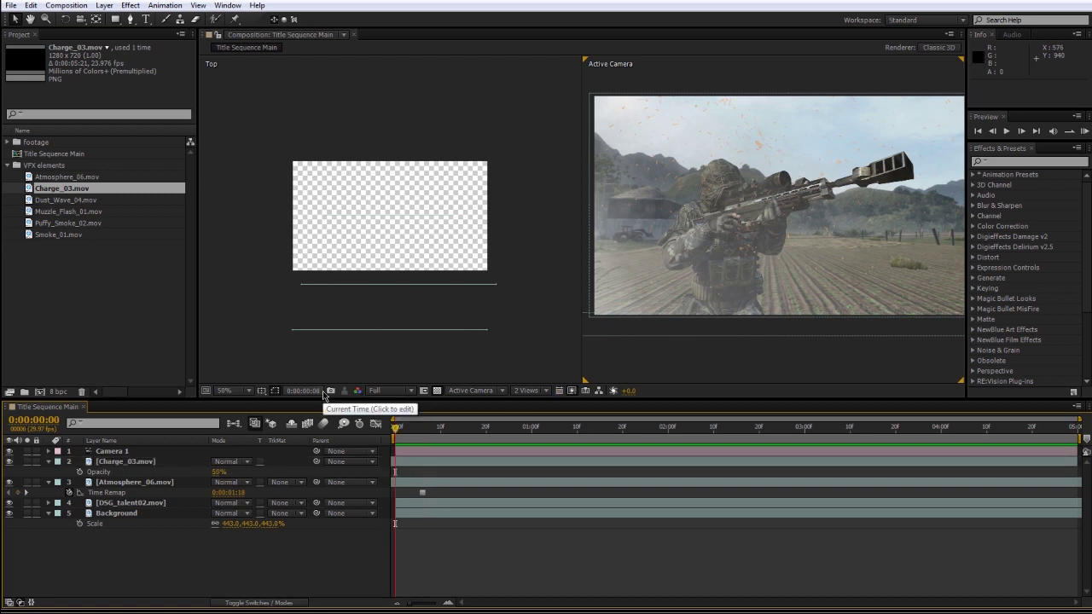
pyautogui.click(115, 263)
pyautogui.moveTo(64, 202); pyautogui.dragTo(157, 465)
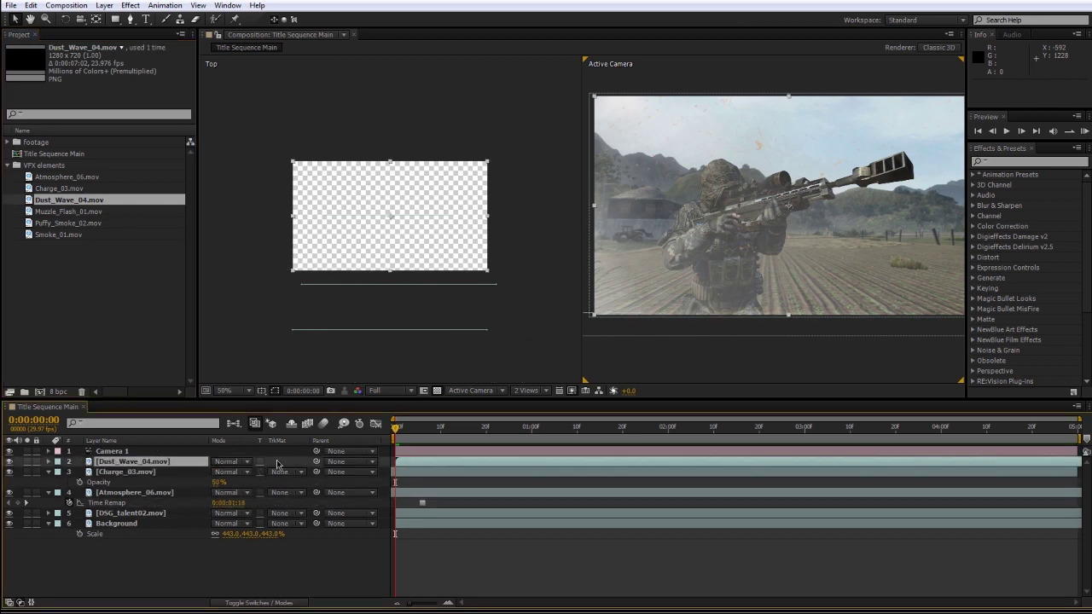
# - Make Dust_Wave_04.mov a 3D layer and push it back from the camera to Z 584
pyautogui.press('F4')
pyautogui.click(280, 461)
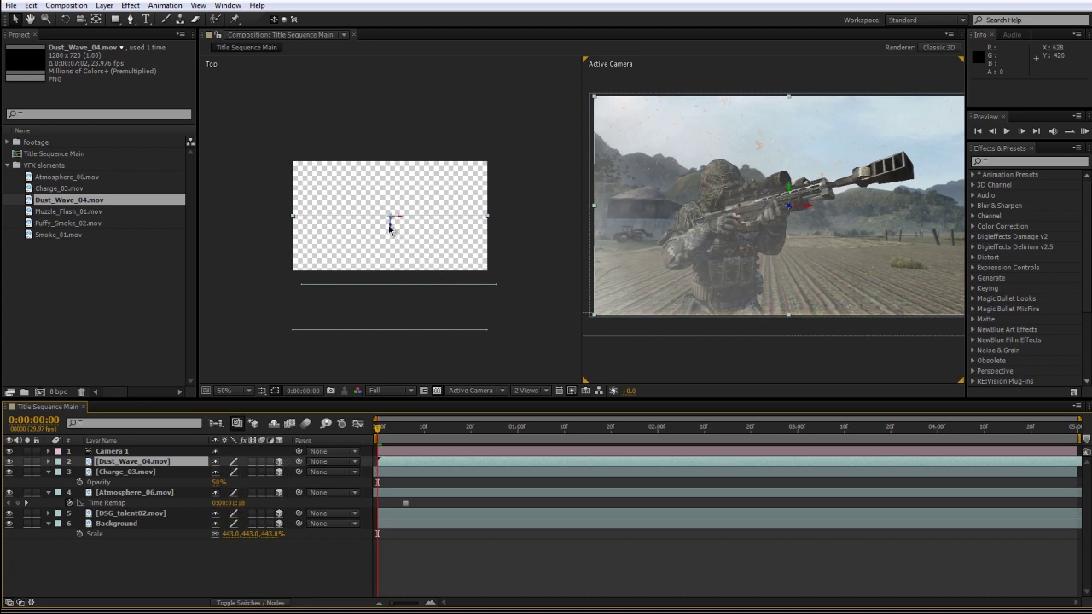
pyautogui.moveTo(392, 230); pyautogui.dragTo(394, 208)
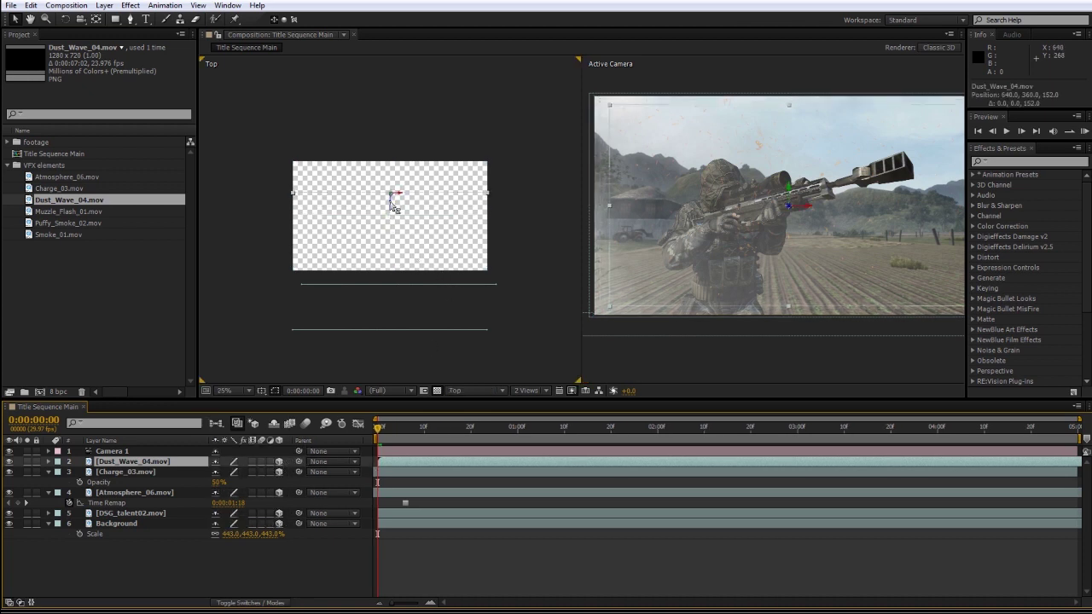
pyautogui.click(392, 202)
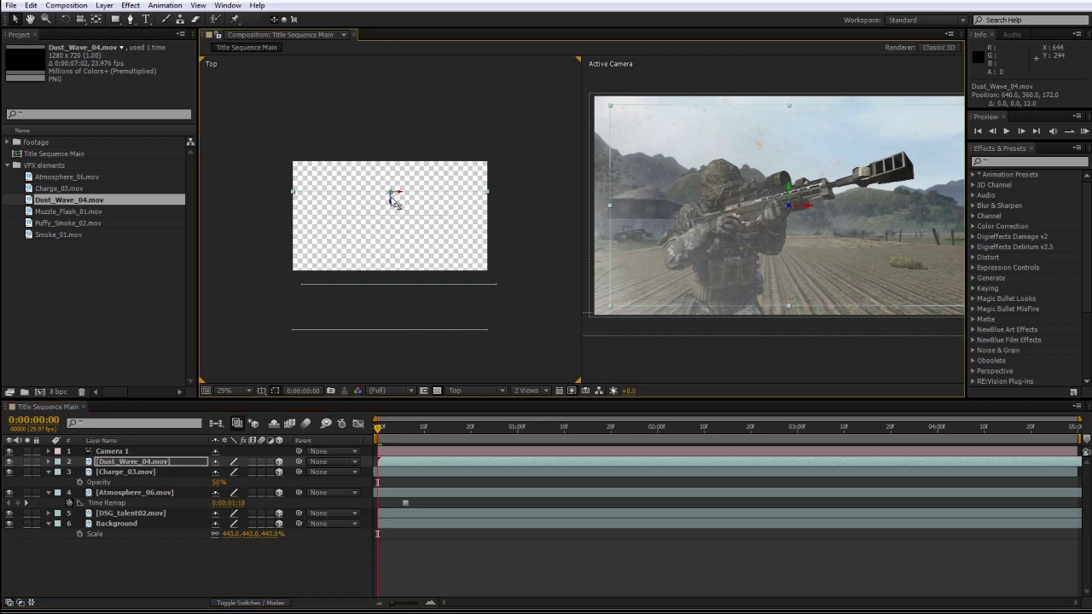
pyautogui.moveTo(393, 200); pyautogui.dragTo(391, 181)
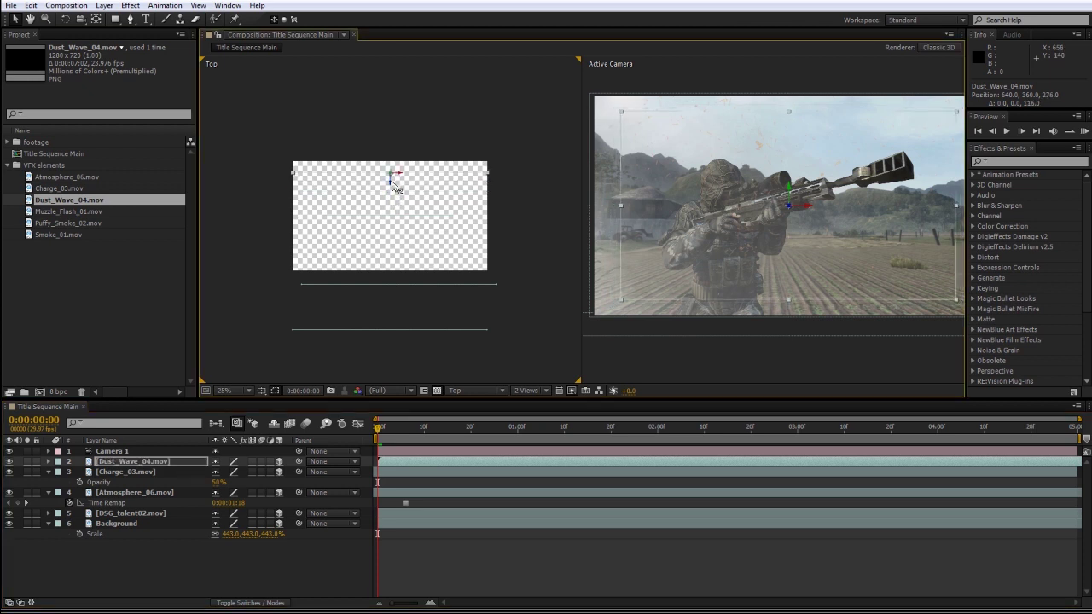
pyautogui.scroll(-8, 385, 279)
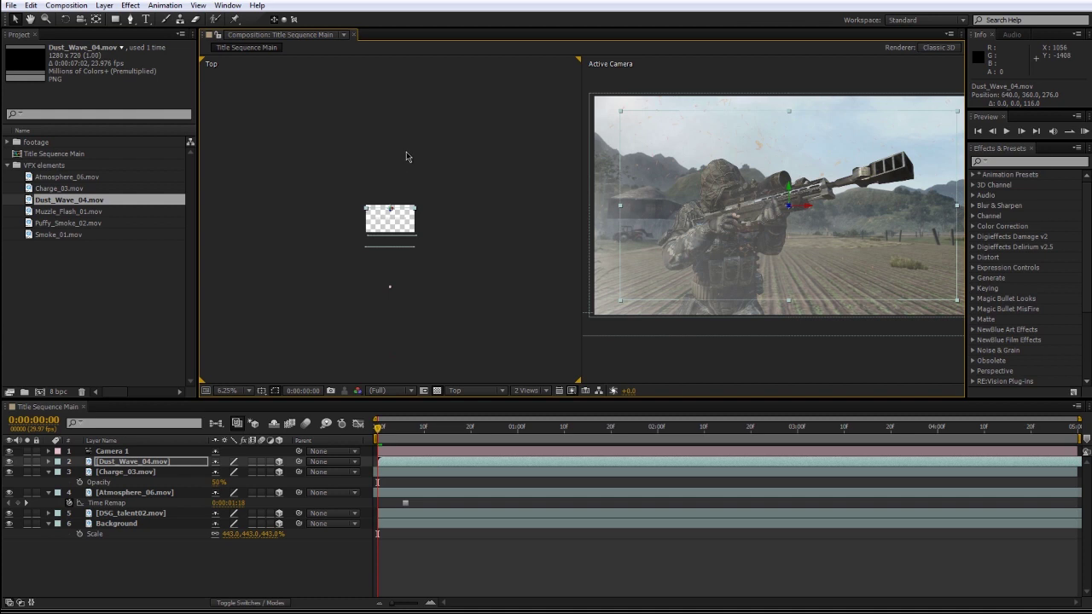
pyautogui.press('.')
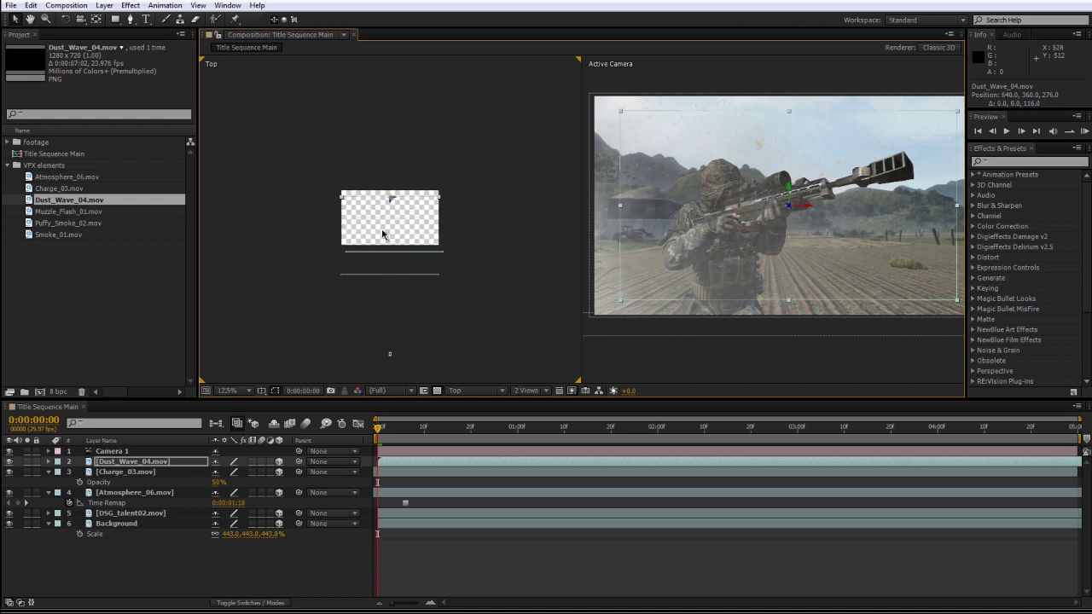
pyautogui.press('.')
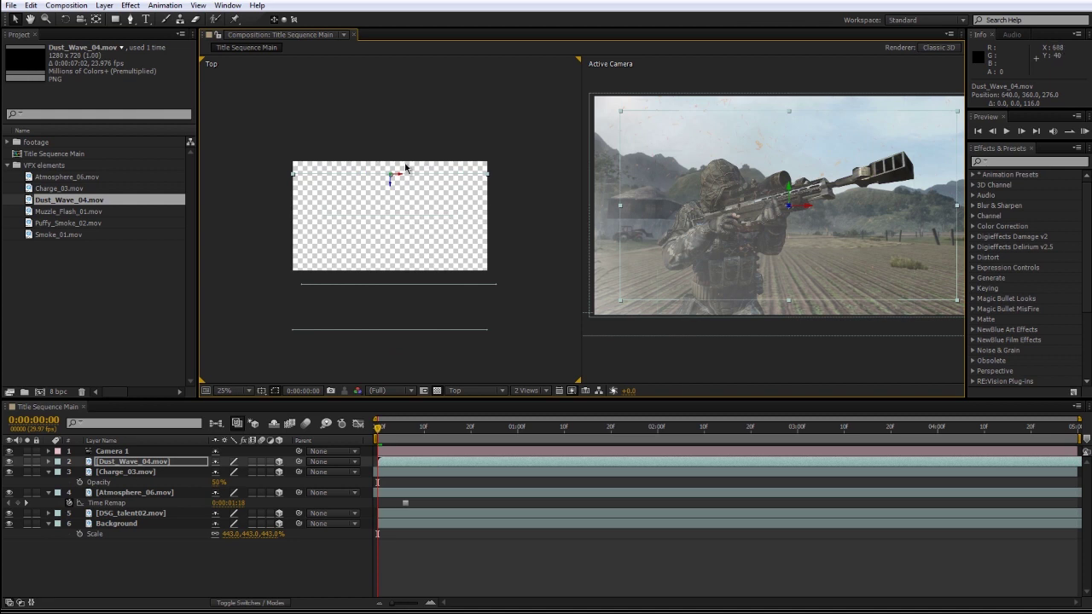
pyautogui.moveTo(392, 187); pyautogui.dragTo(391, 143)
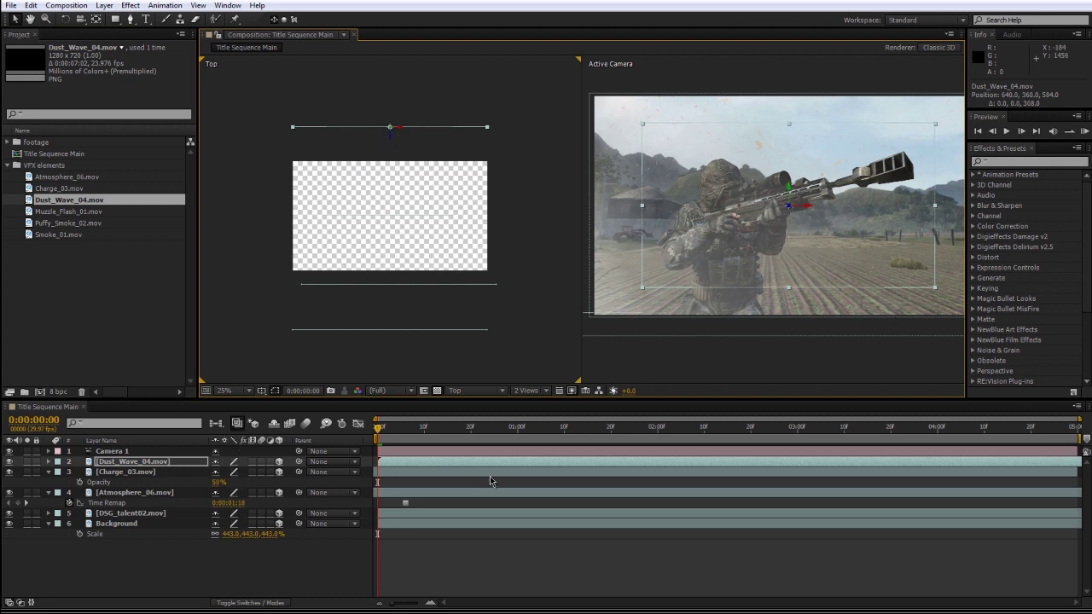
# - Slide the Dust_Wave_04.mov layer earlier so it starts at -0:00:00:27, and freeze it on the current frame
pyautogui.moveTo(543, 465); pyautogui.dragTo(422, 463)
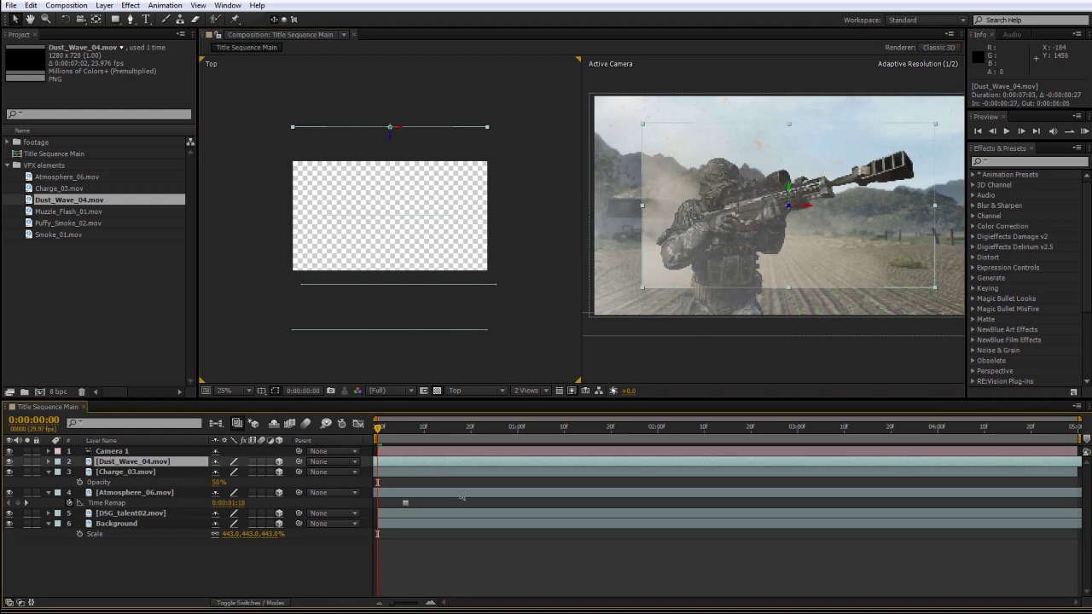
pyautogui.rightClick(442, 466)
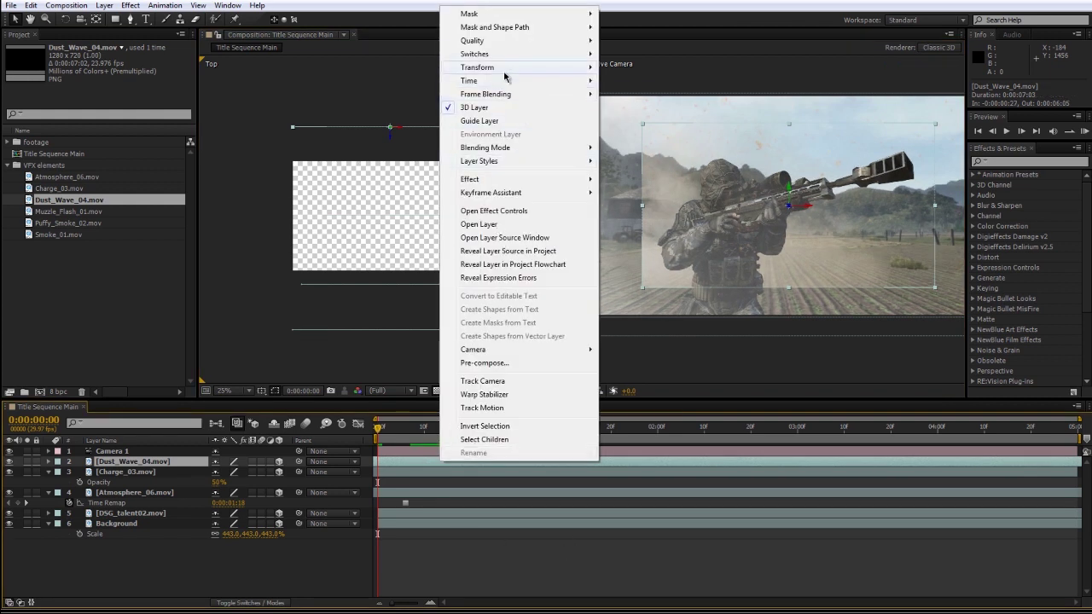
pyautogui.moveTo(497, 80)
pyautogui.click(643, 94)
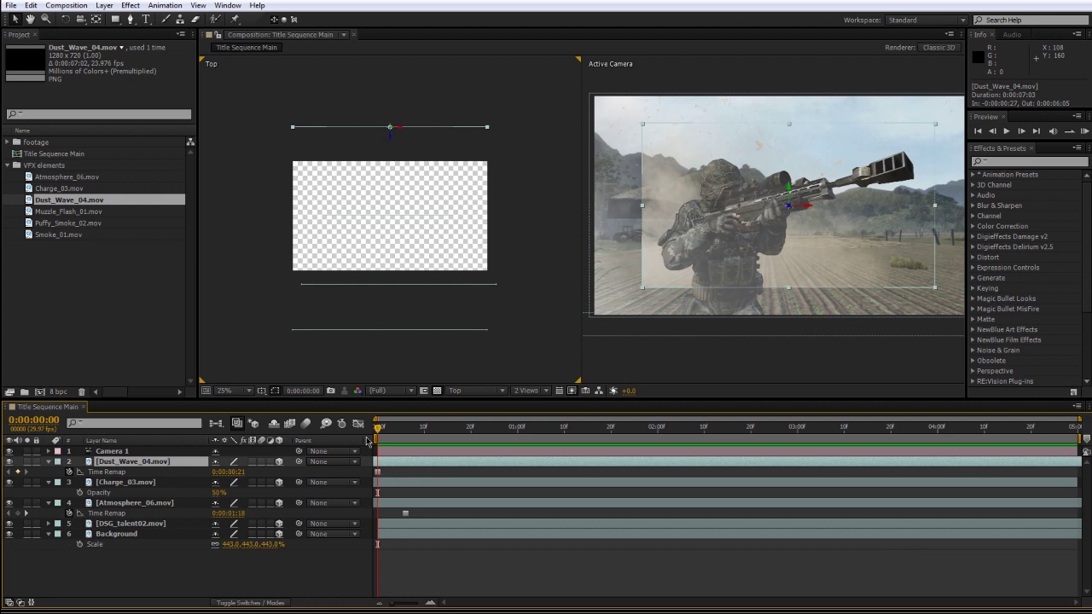
# - Scale the Dust_Wave_04.mov layer up to 139.8%
pyautogui.press('s')
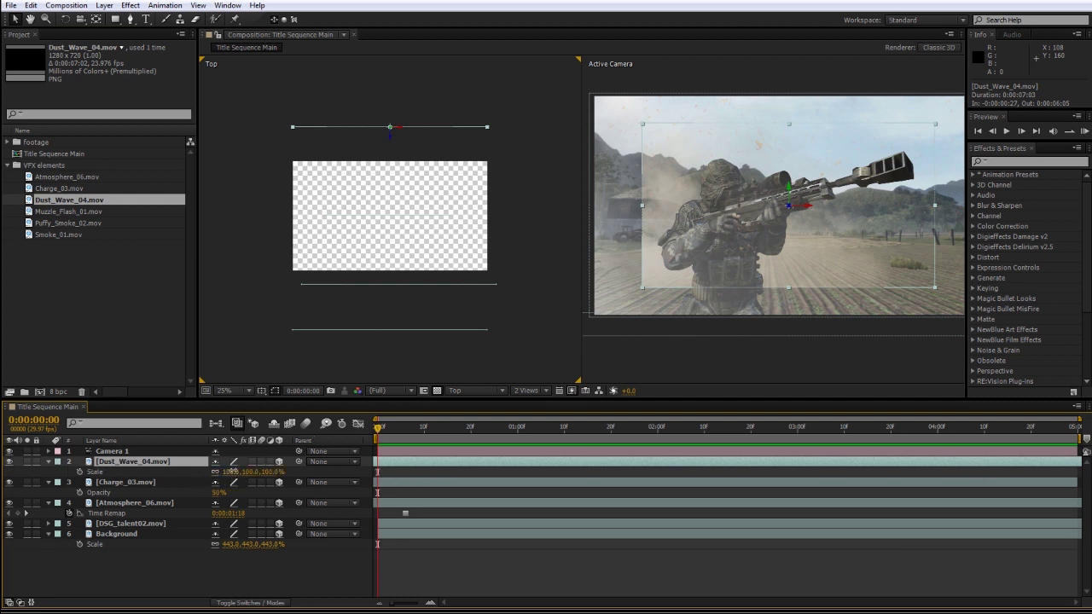
pyautogui.moveTo(232, 471); pyautogui.dragTo(413, 465)
pyautogui.click(537, 585)
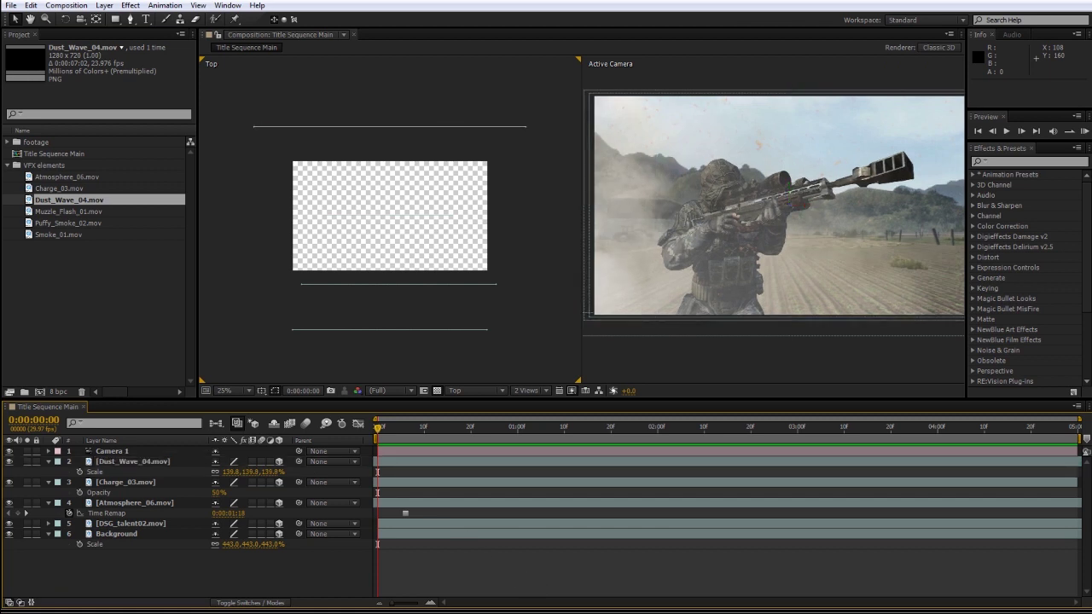
# - Bring the Dust_Wave_04.mov layer forward in front of the soldier to about Z -80
pyautogui.click(407, 128)
pyautogui.moveTo(392, 135); pyautogui.dragTo(394, 244)
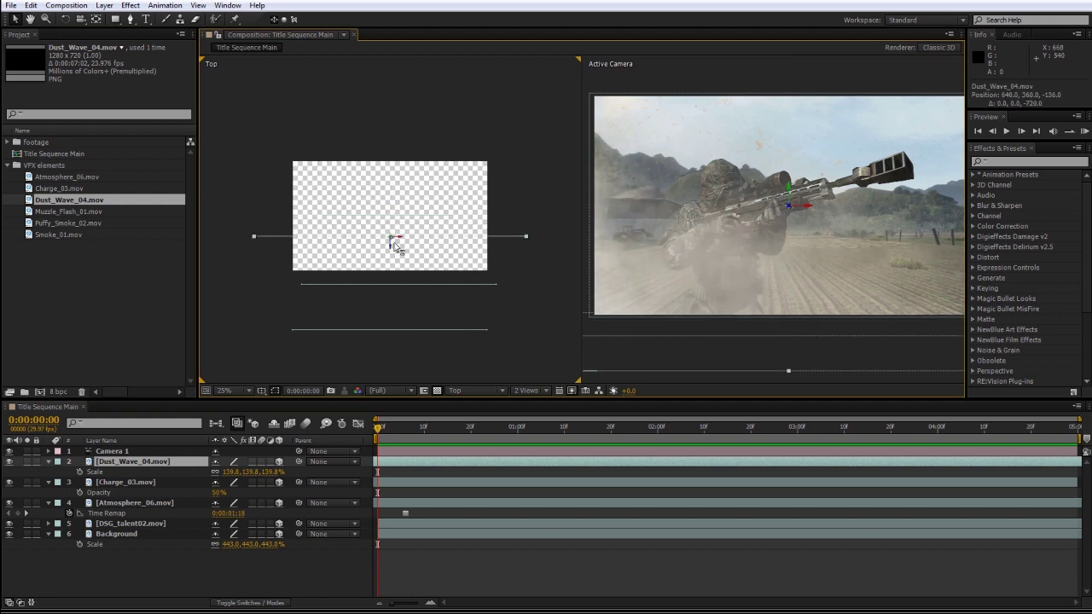
pyautogui.moveTo(395, 245); pyautogui.dragTo(394, 236)
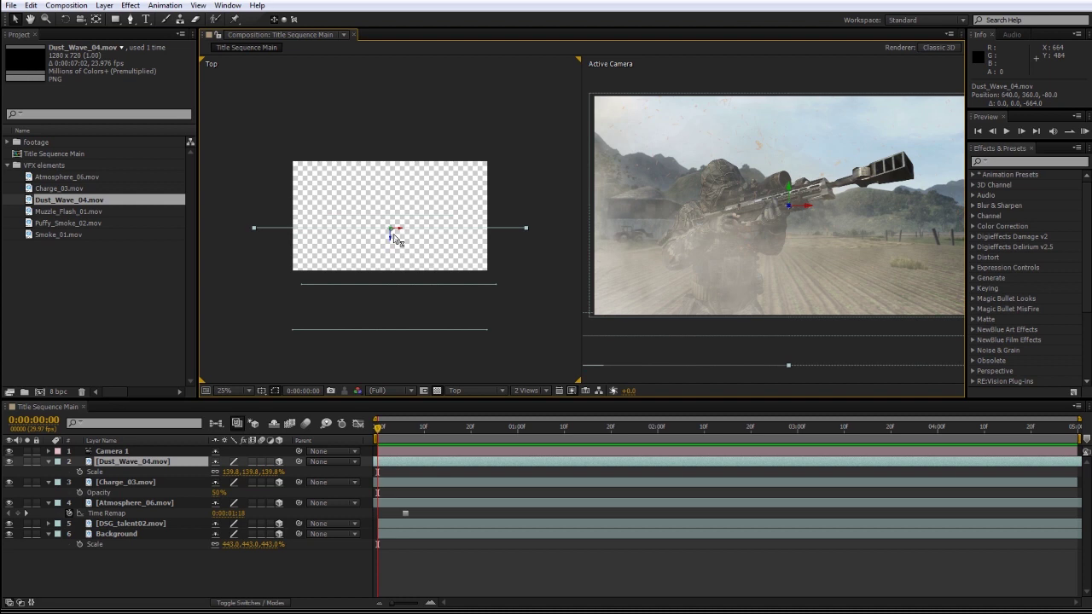
pyautogui.moveTo(395, 236); pyautogui.dragTo(395, 235)
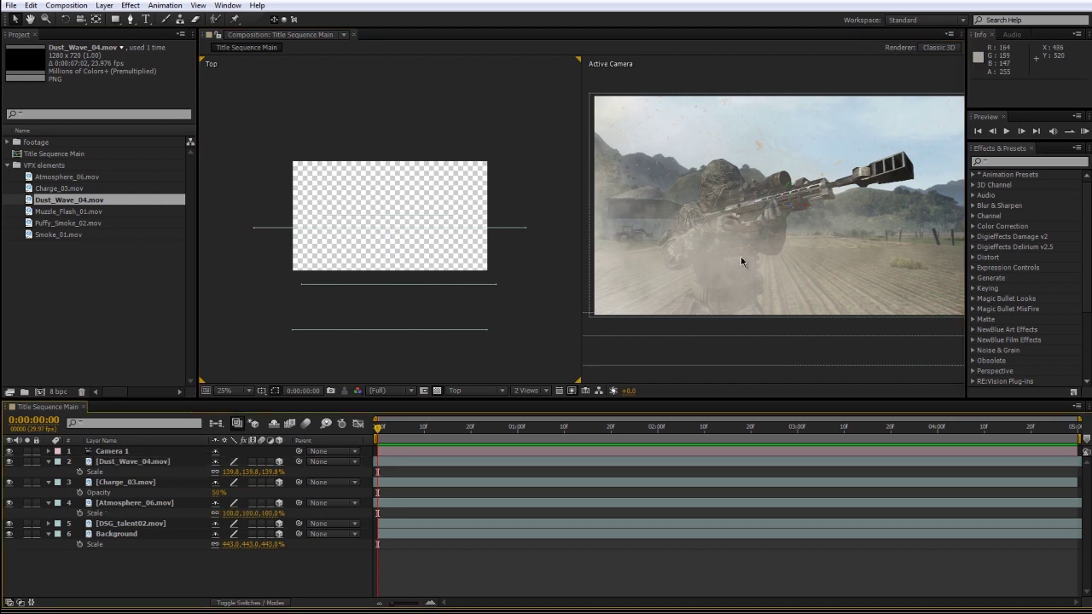
# - Add Puffy_Smoke_02.mov from the VFX elements folder directly below Camera 1 and slide it earlier so it starts at -0:00:03:13
pyautogui.press('space')
pyautogui.moveTo(771, 248)
pyautogui.mouseDown()
pyautogui.moveTo(739, 244)
pyautogui.moveTo(762, 247)
pyautogui.mouseUp()
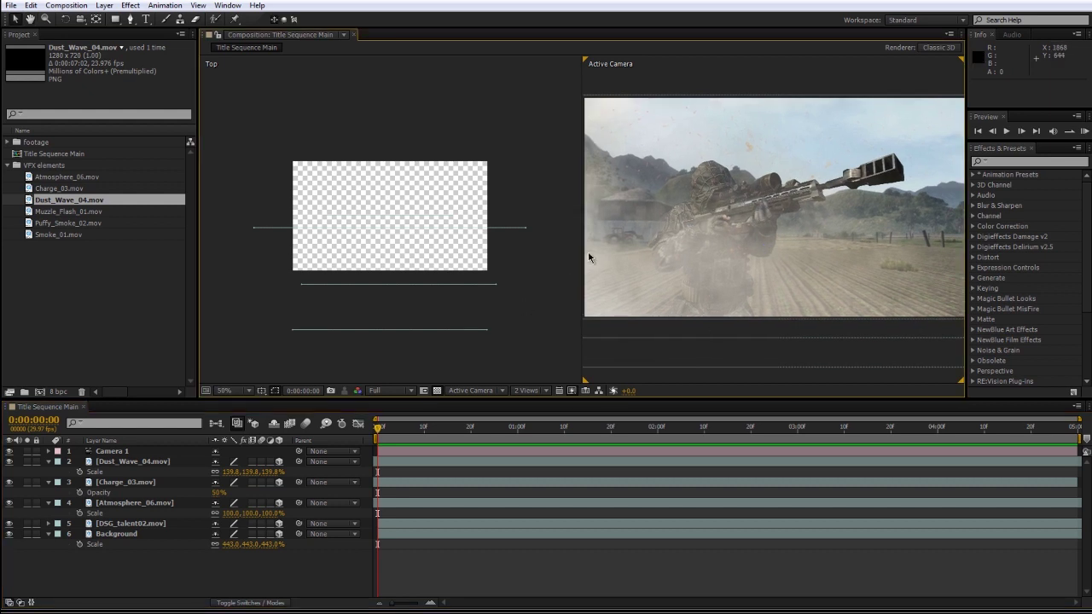
pyautogui.click(128, 237)
pyautogui.click(68, 201)
pyautogui.click(67, 212)
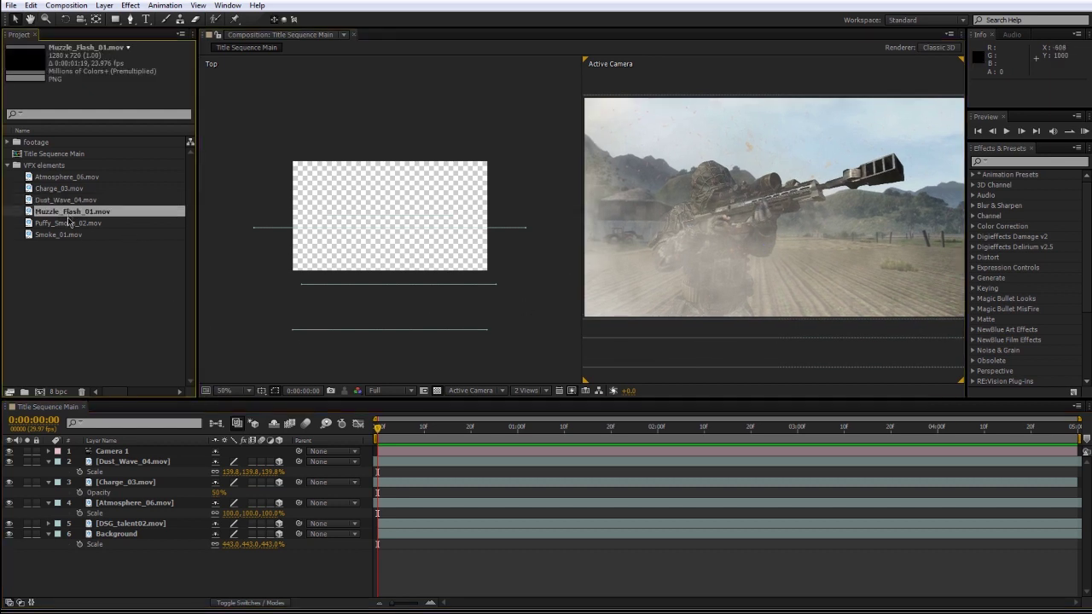
pyautogui.click(70, 251)
pyautogui.click(61, 224)
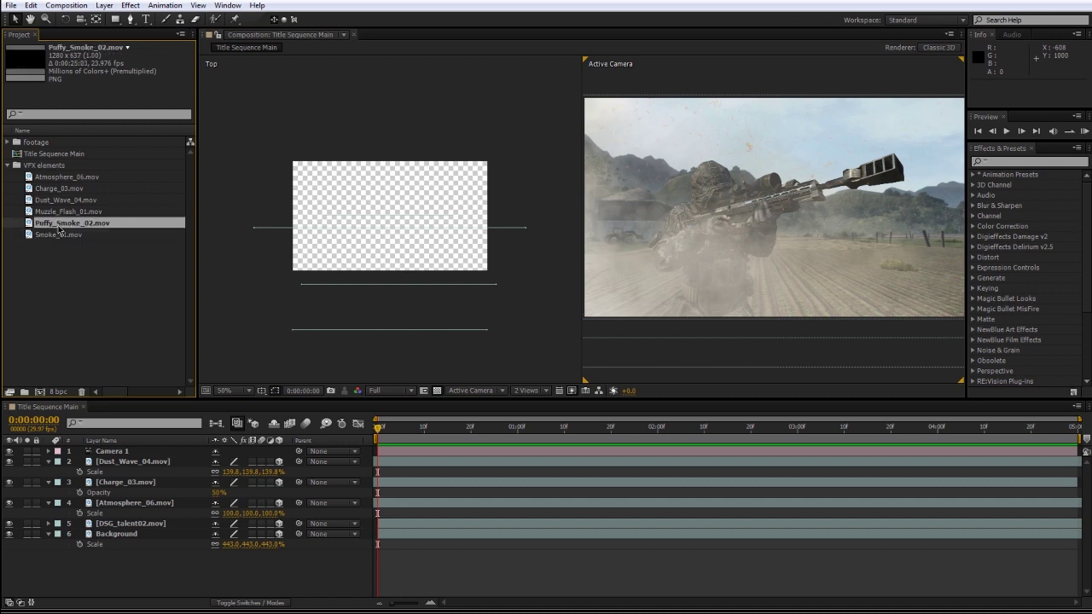
pyautogui.moveTo(61, 223); pyautogui.dragTo(132, 462)
pyautogui.moveTo(526, 467); pyautogui.dragTo(285, 470)
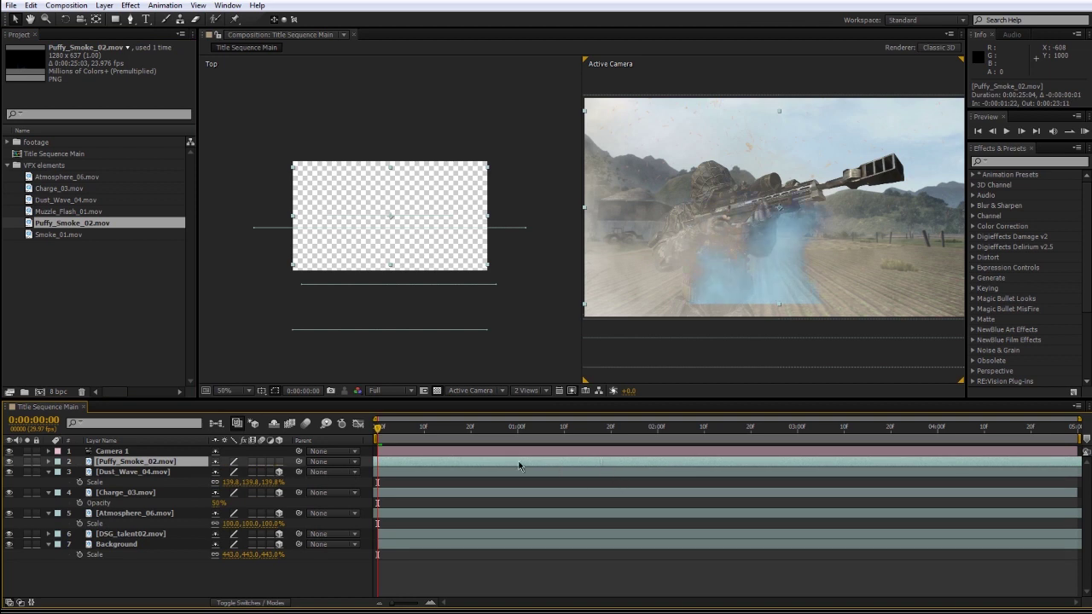
pyautogui.moveTo(519, 466); pyautogui.dragTo(367, 459)
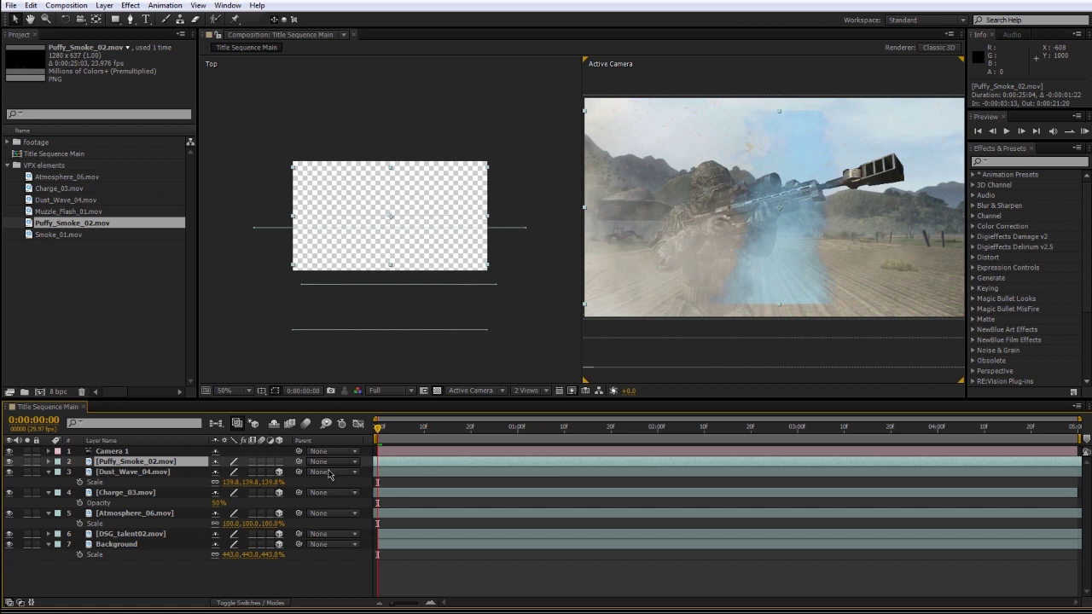
# - Place Puffy_Smoke_02.mov in 3D far behind the soldier on the scene's left side, and slide its start to -0:00:02:09
pyautogui.click(279, 462)
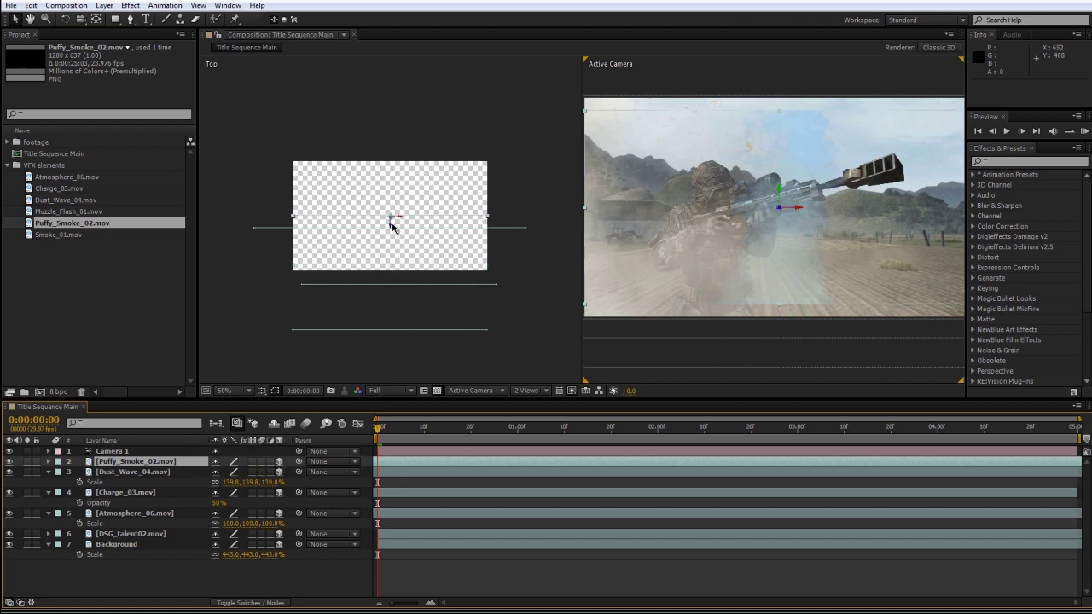
pyautogui.moveTo(392, 229); pyautogui.dragTo(369, 75)
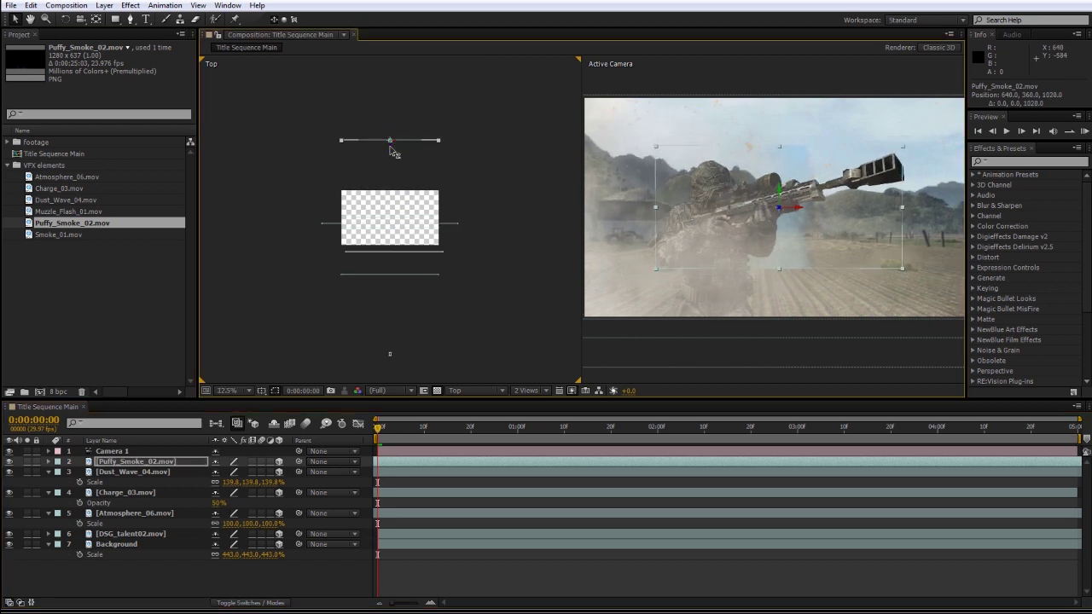
pyautogui.moveTo(390, 148); pyautogui.dragTo(330, 170)
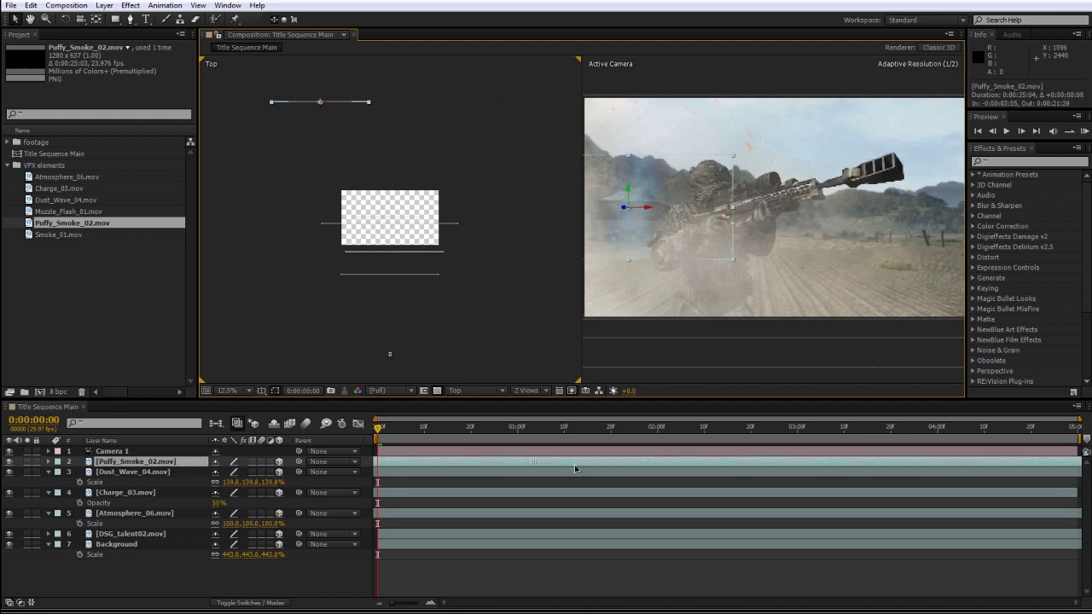
pyautogui.moveTo(574, 466); pyautogui.dragTo(696, 467)
pyautogui.click(579, 576)
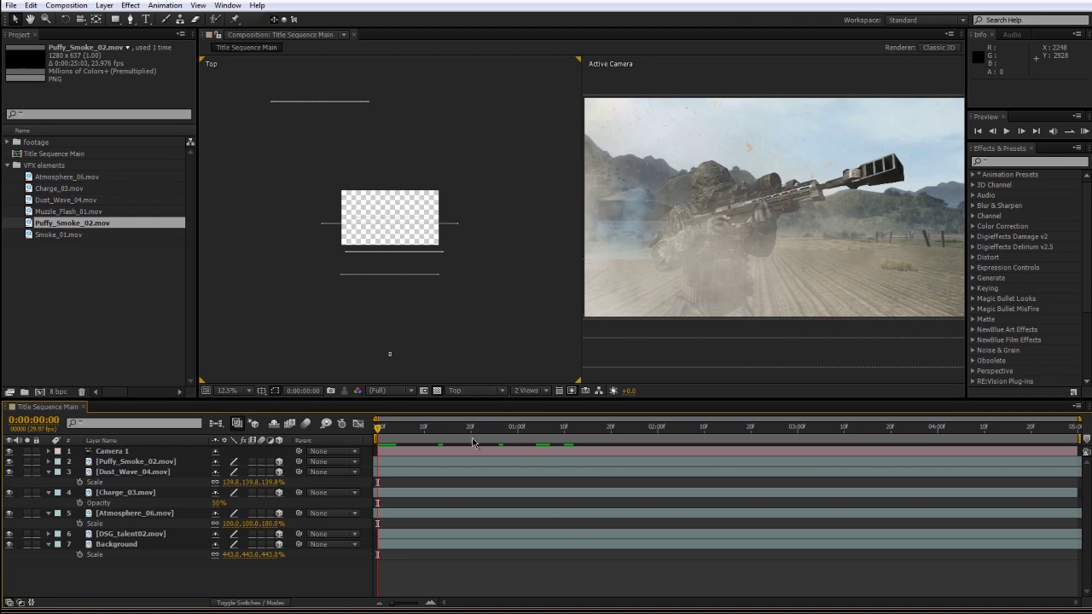
# - Mask the base of the smoke in the Puffy_Smoke_02.mov layer with a rectangle about 1004 by 184 px, set to Subtract
pyautogui.click(161, 462)
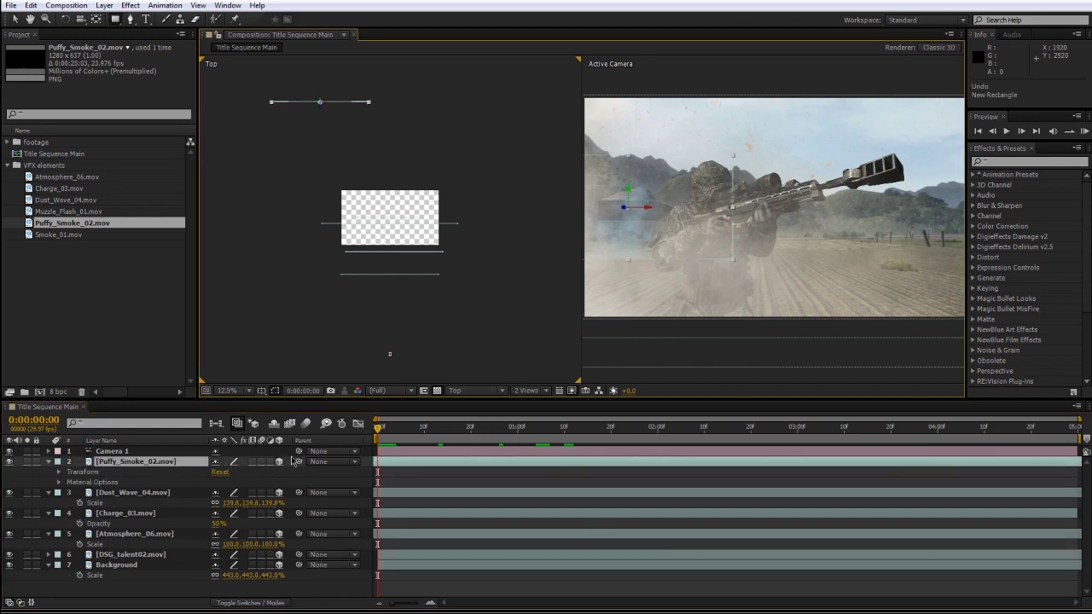
pyautogui.doubleClick(136, 462)
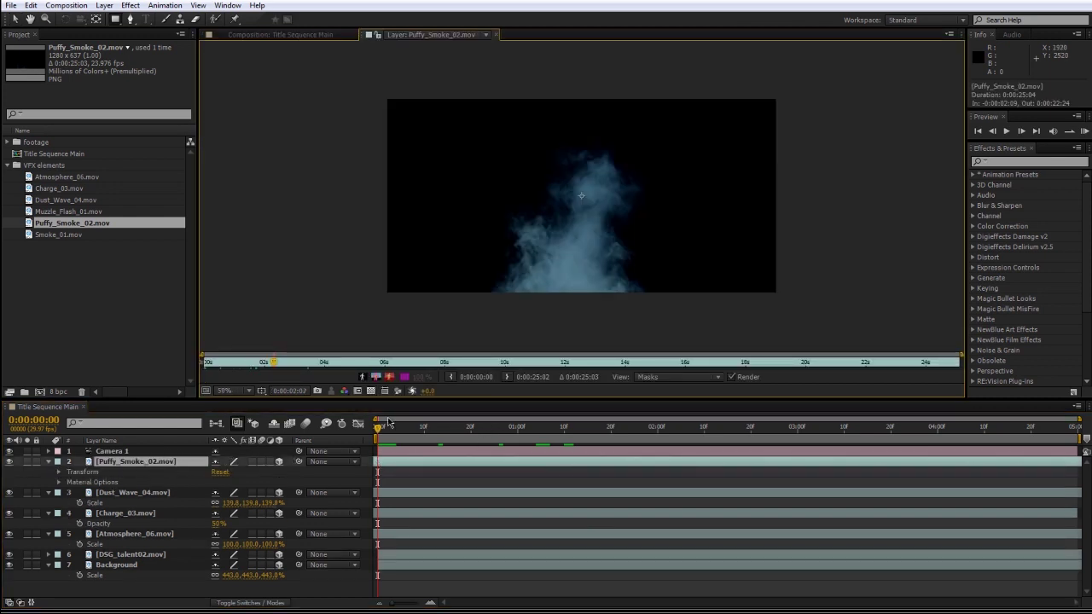
pyautogui.moveTo(423, 256); pyautogui.dragTo(727, 312)
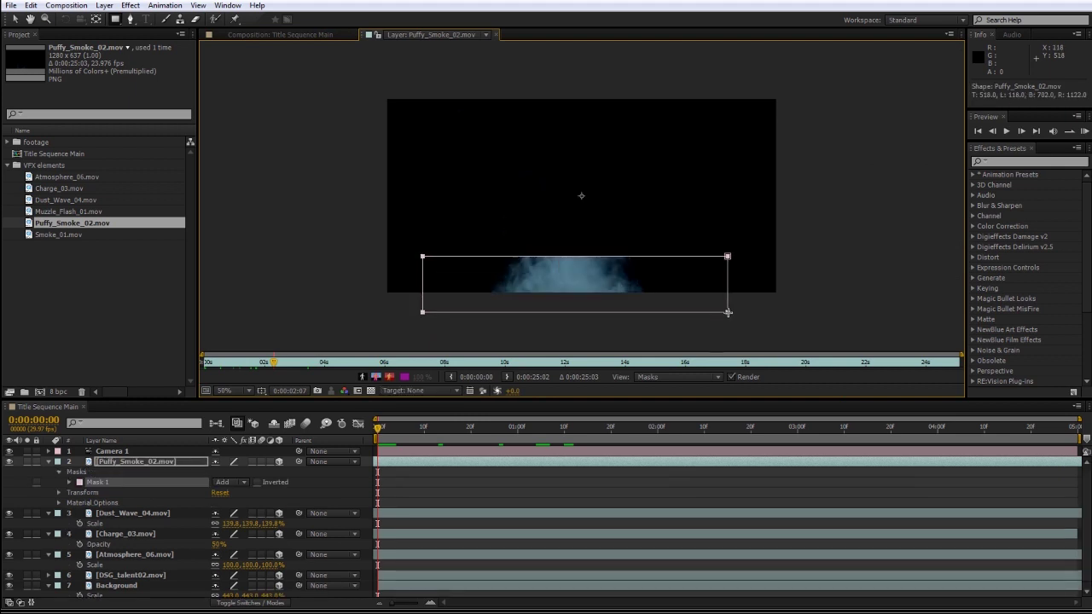
pyautogui.click(228, 484)
pyautogui.click(247, 522)
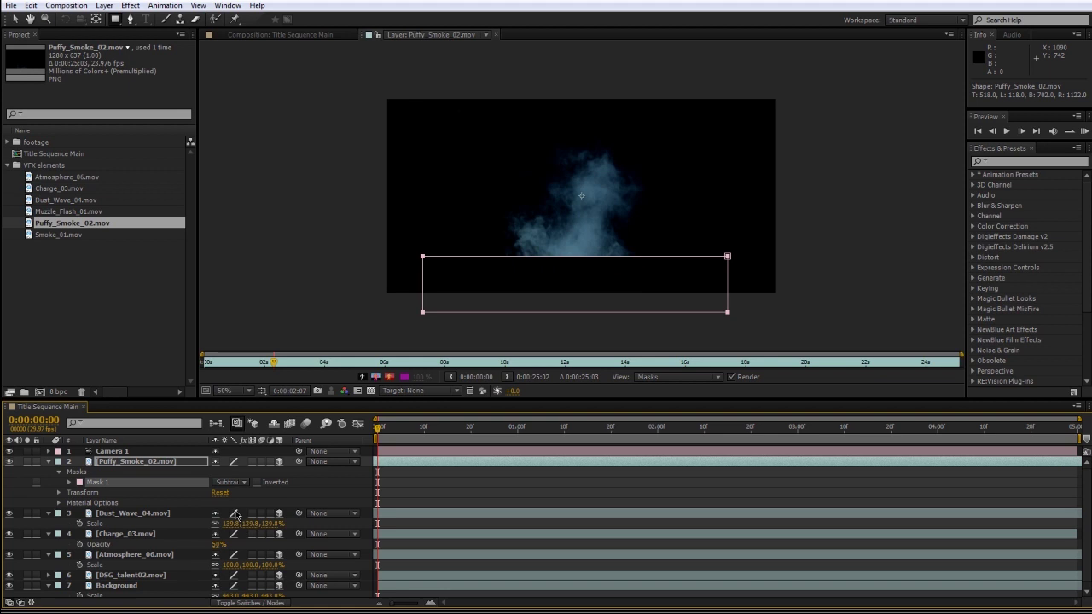
# - Feather the smoke layer's Mask 1 by 102 pixels and return to the Title Sequence Main composition view
pyautogui.press('f')
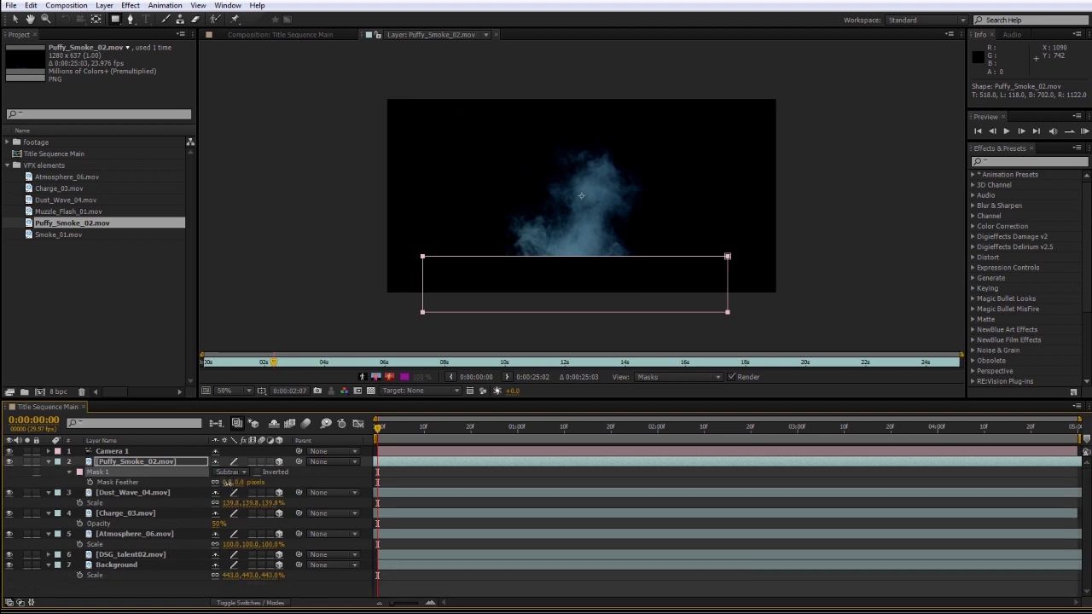
pyautogui.moveTo(227, 483); pyautogui.dragTo(295, 490)
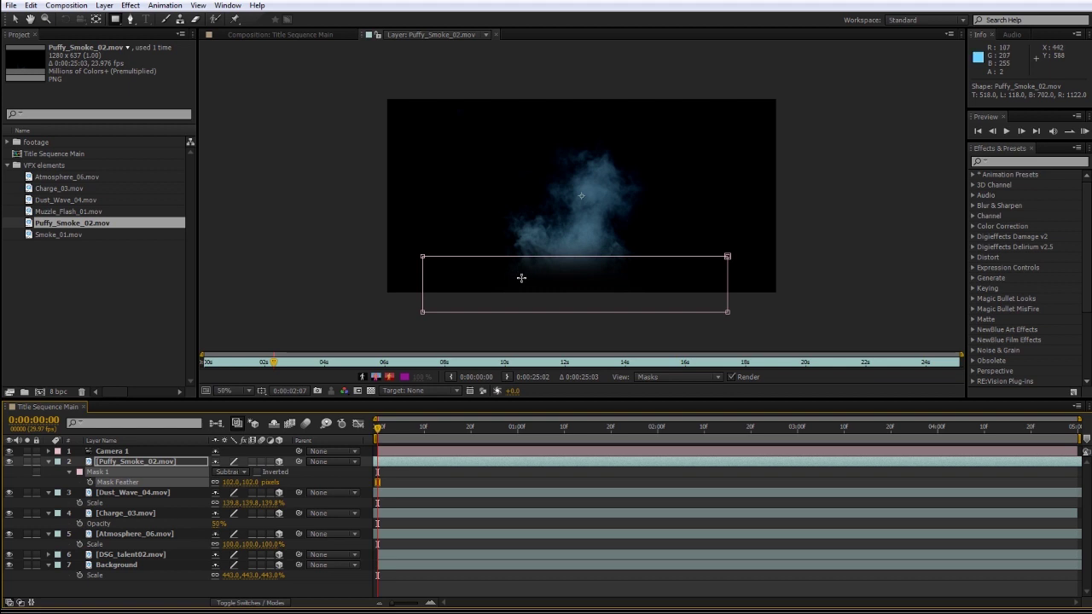
pyautogui.press('v')
pyautogui.click(277, 36)
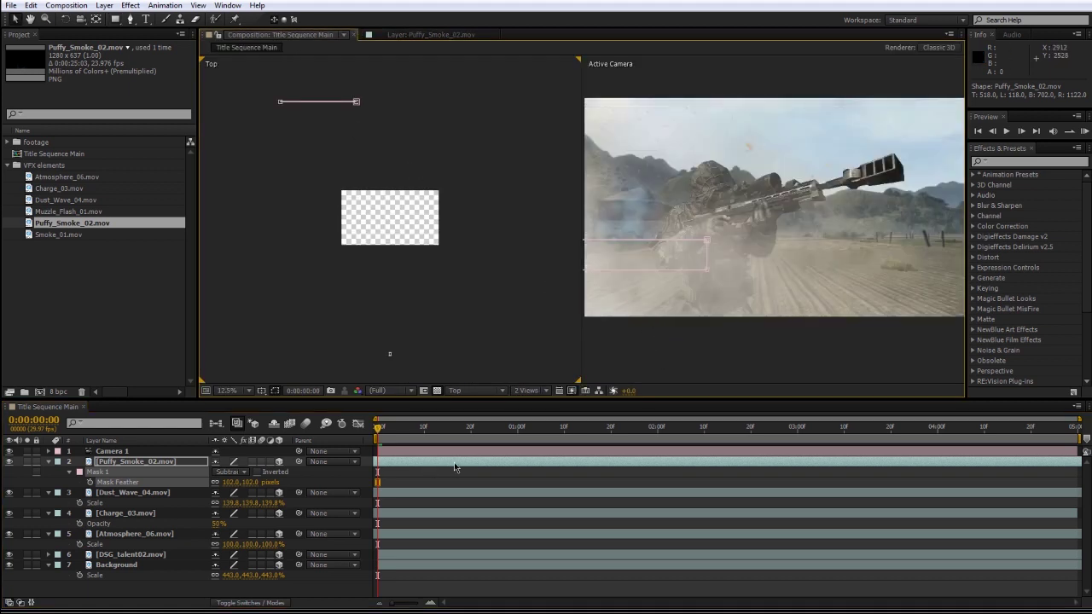
# - Mask the top of the smoke in the Puffy_Smoke_02.mov layer with a rectangle about 926 by 206 px, set to Subtract
pyautogui.moveTo(398, 428); pyautogui.dragTo(482, 429)
pyautogui.press('space')
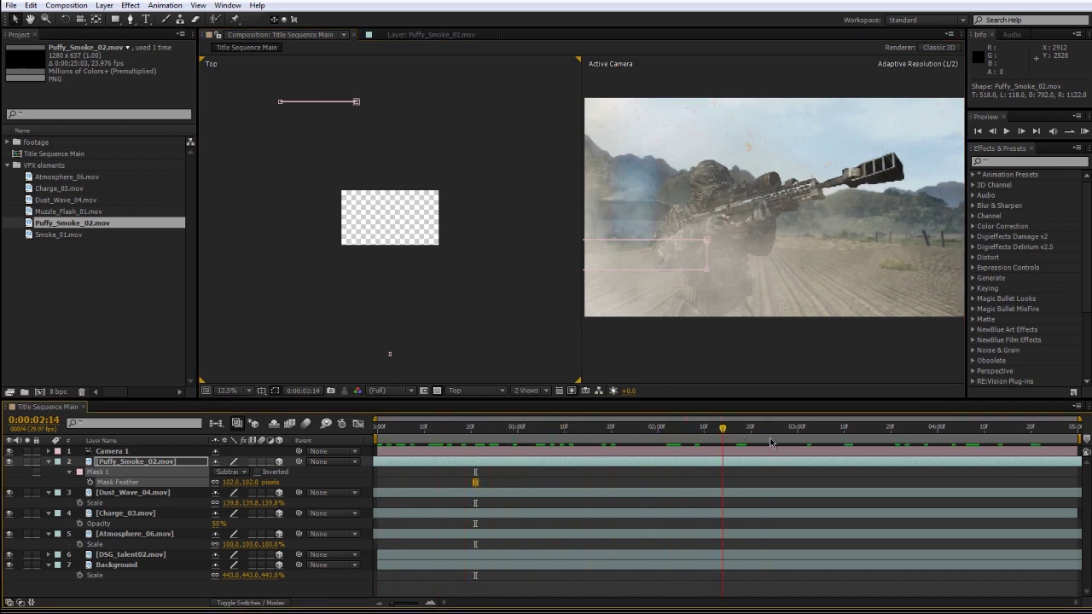
pyautogui.press('space')
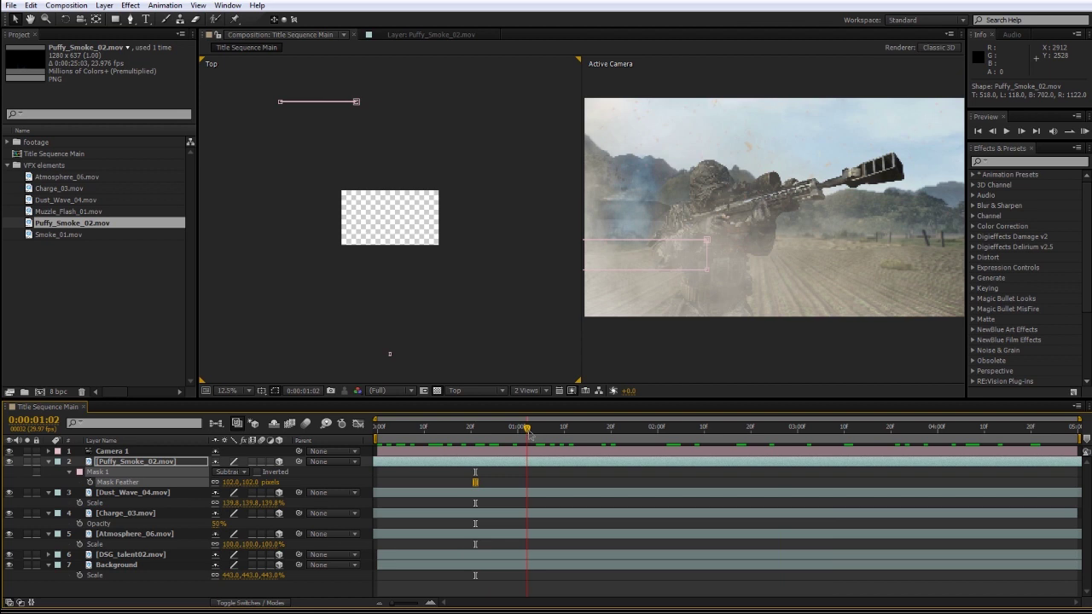
pyautogui.doubleClick(496, 463)
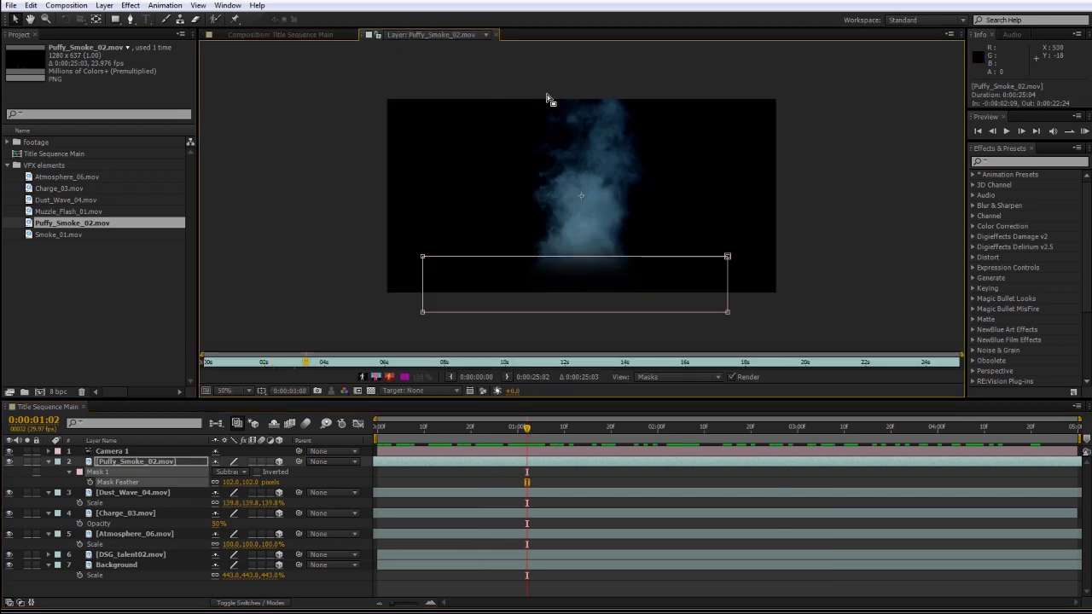
pyautogui.click(115, 19)
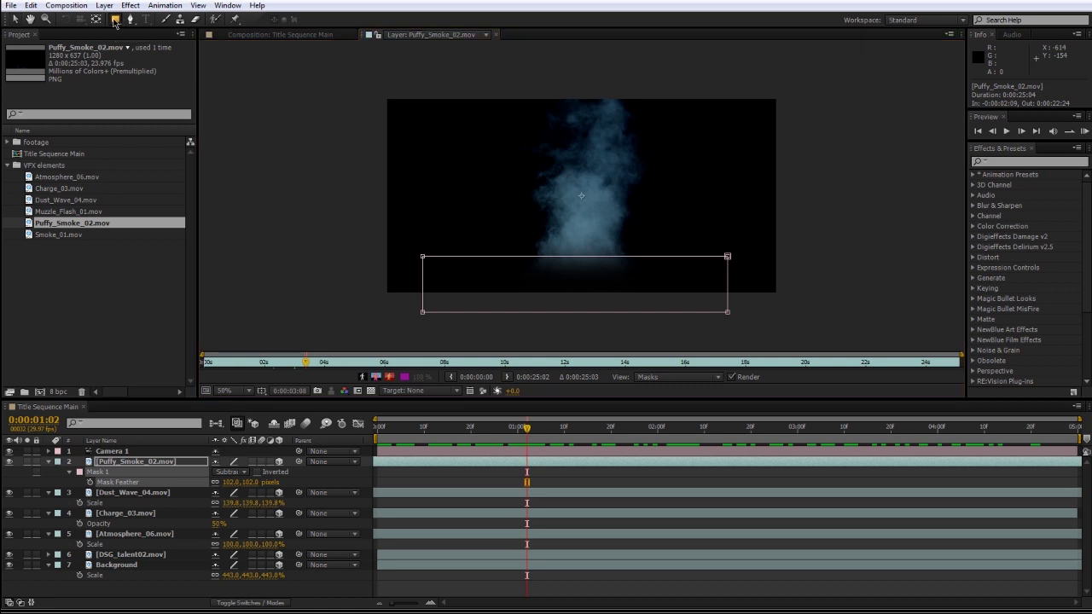
pyautogui.moveTo(475, 76); pyautogui.dragTo(731, 128)
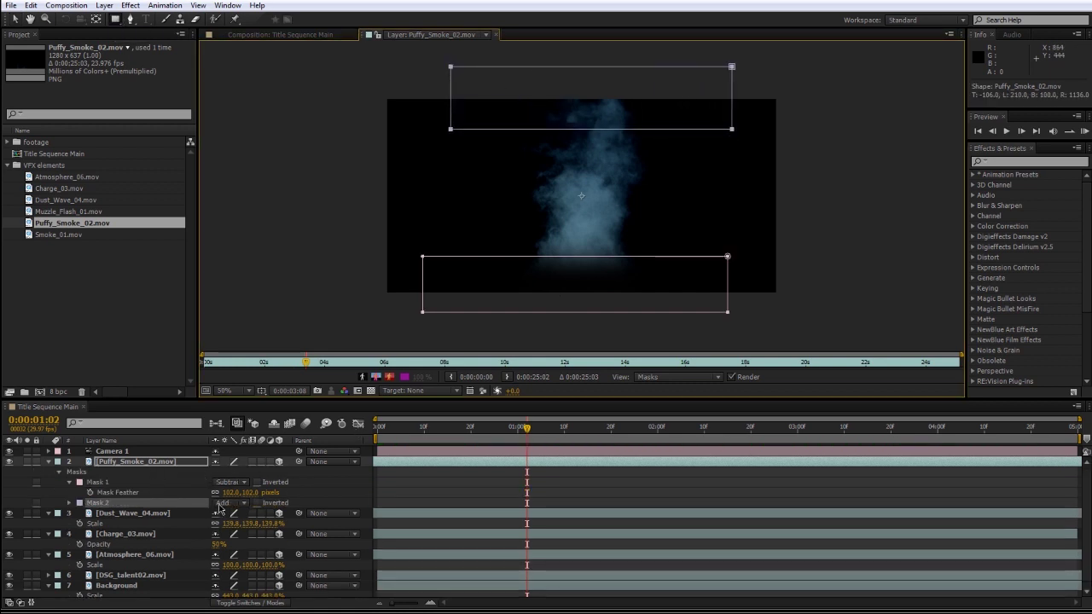
pyautogui.click(222, 503)
pyautogui.click(247, 541)
# - Feather the Puffy_Smoke_02.mov layer's Mask 2 by 132 pixels and check the softened smoke at other times
pyautogui.press('m')
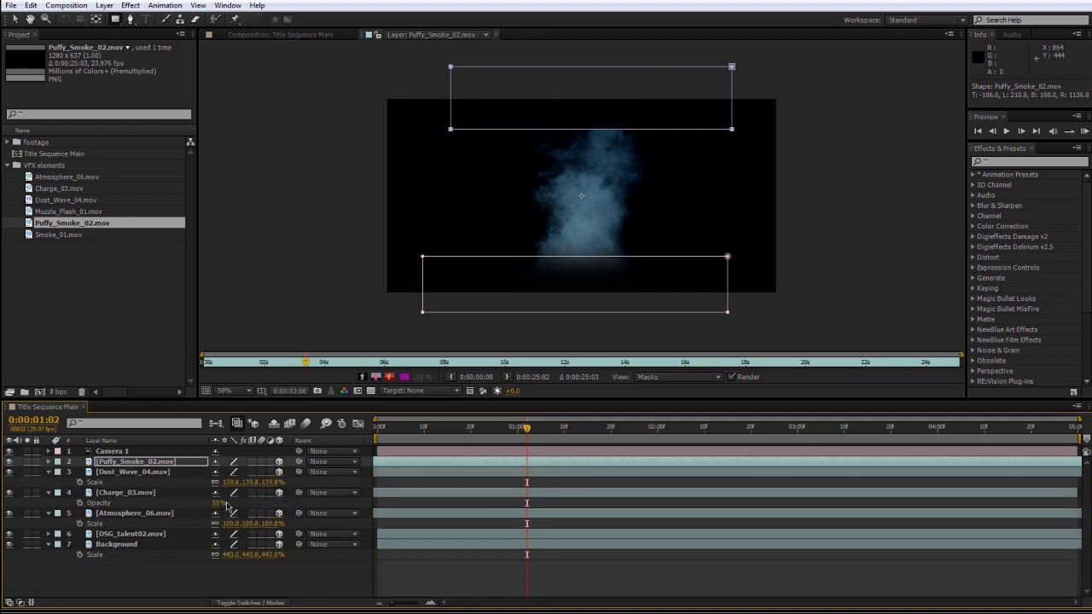
pyautogui.press('f')
pyautogui.moveTo(229, 504); pyautogui.dragTo(309, 503)
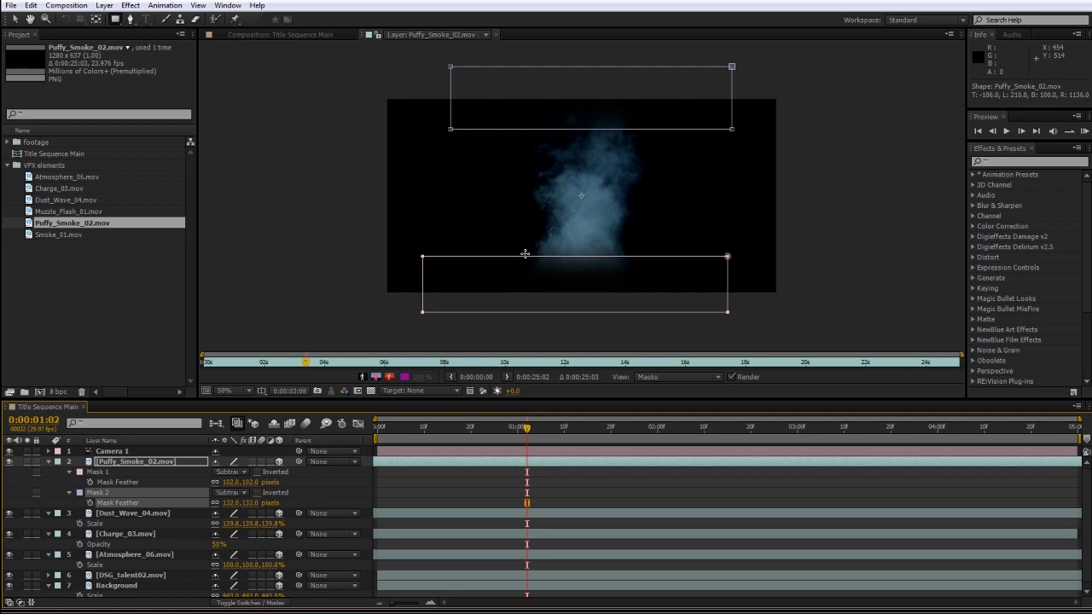
pyautogui.moveTo(311, 365); pyautogui.dragTo(841, 424)
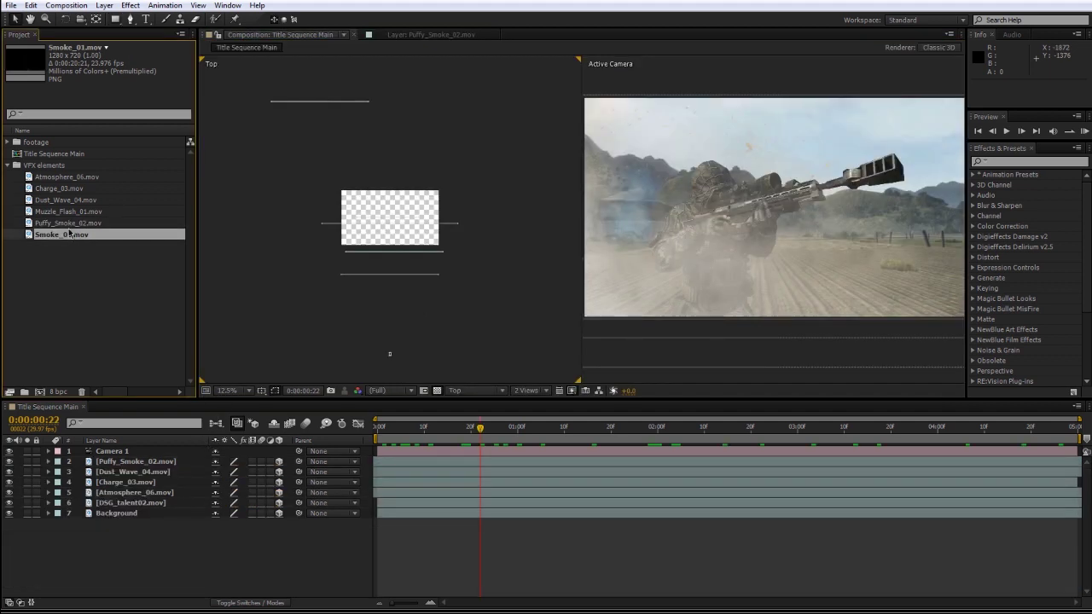
# - Add Smoke_01.mov from the VFX elements folder directly below Camera 1 and place it at the rifle's muzzle, position about 968, -106
pyautogui.moveTo(68, 237); pyautogui.dragTo(753, 348)
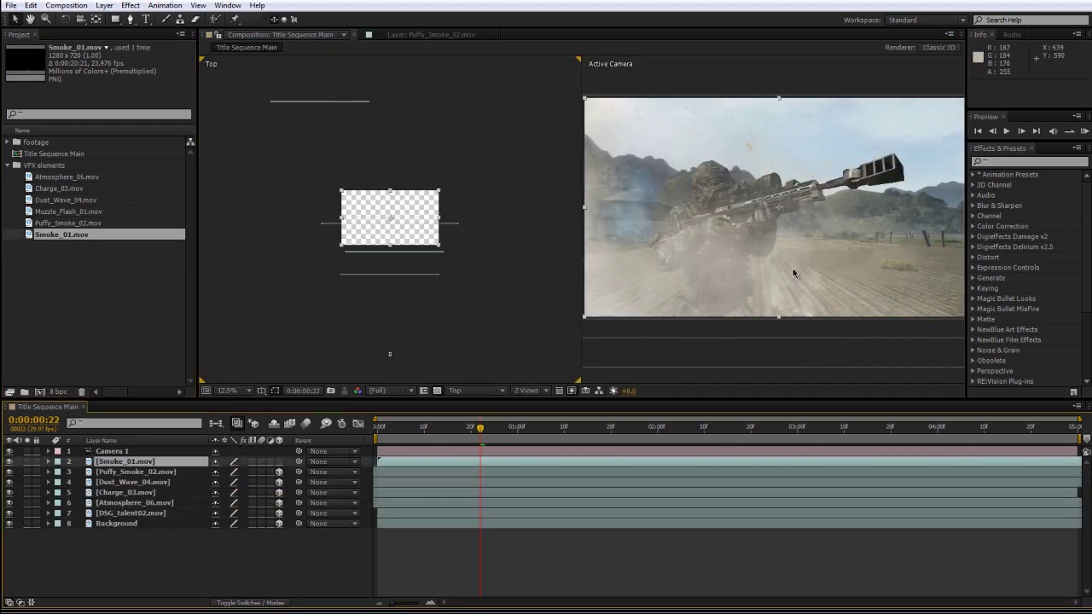
pyautogui.moveTo(790, 299); pyautogui.dragTo(892, 155)
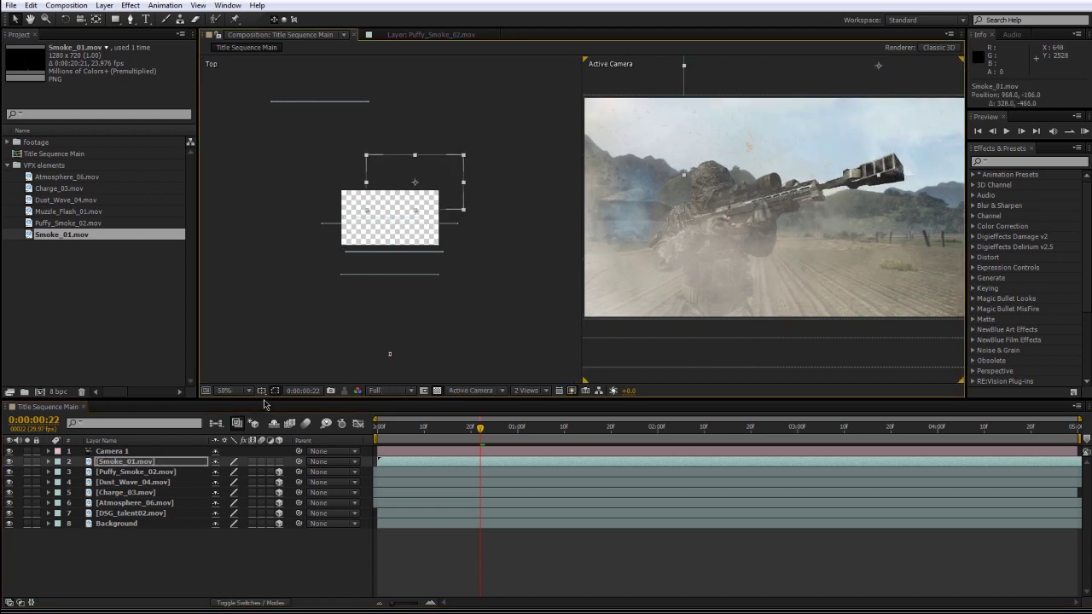
# - Draw an elliptical mask about 806 by 296 px over the base of the smoke in the Smoke_01.mov layer at 0:00:02:15
pyautogui.doubleClick(124, 466)
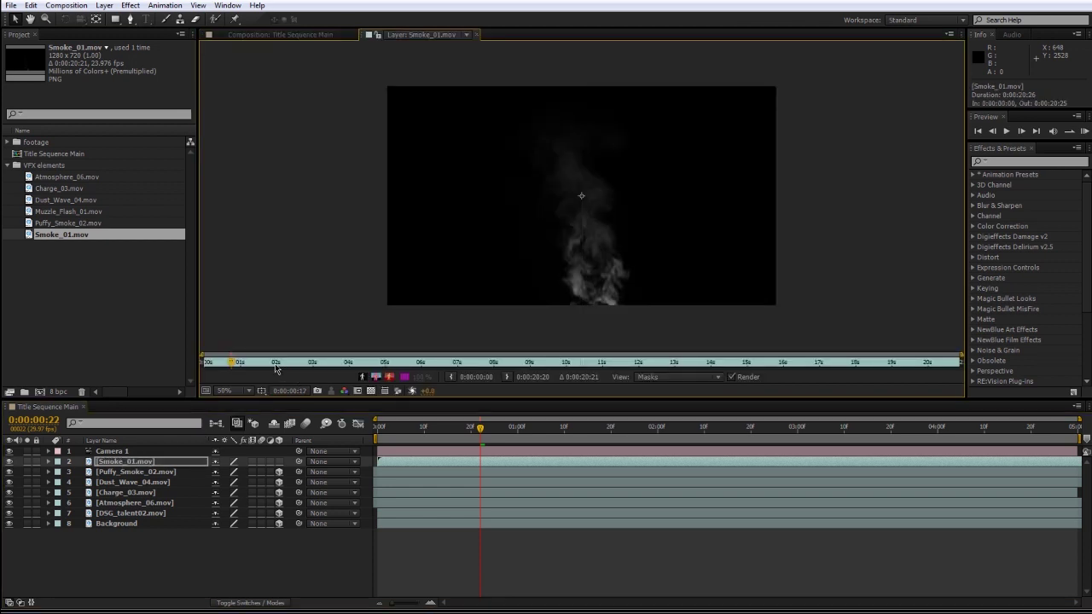
pyautogui.moveTo(232, 361); pyautogui.dragTo(295, 363)
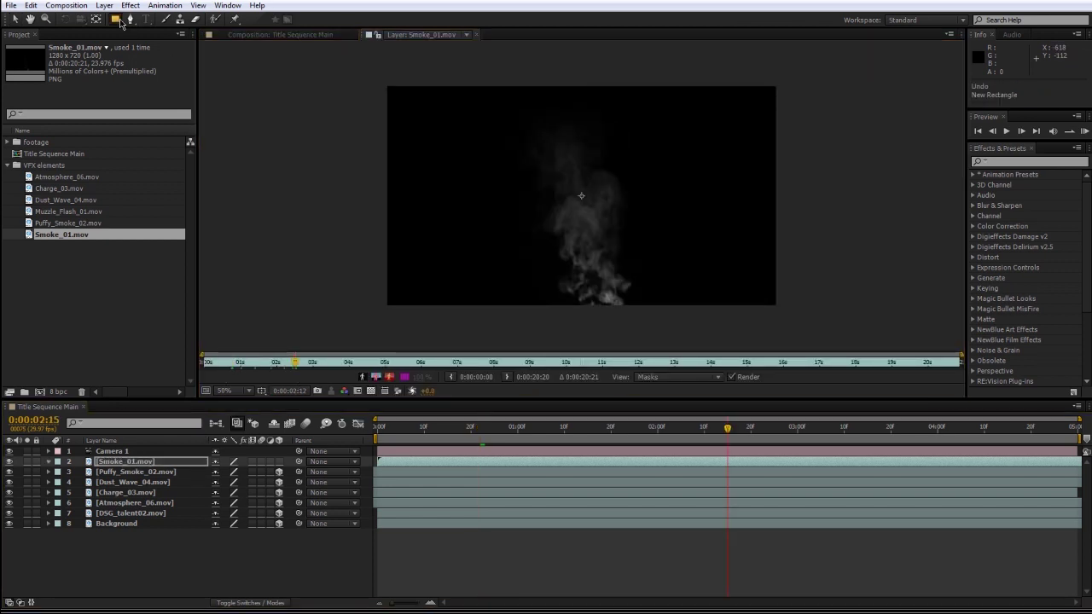
pyautogui.moveTo(116, 18); pyautogui.dragTo(152, 47)
pyautogui.moveTo(479, 265); pyautogui.dragTo(722, 352)
pyautogui.press('v')
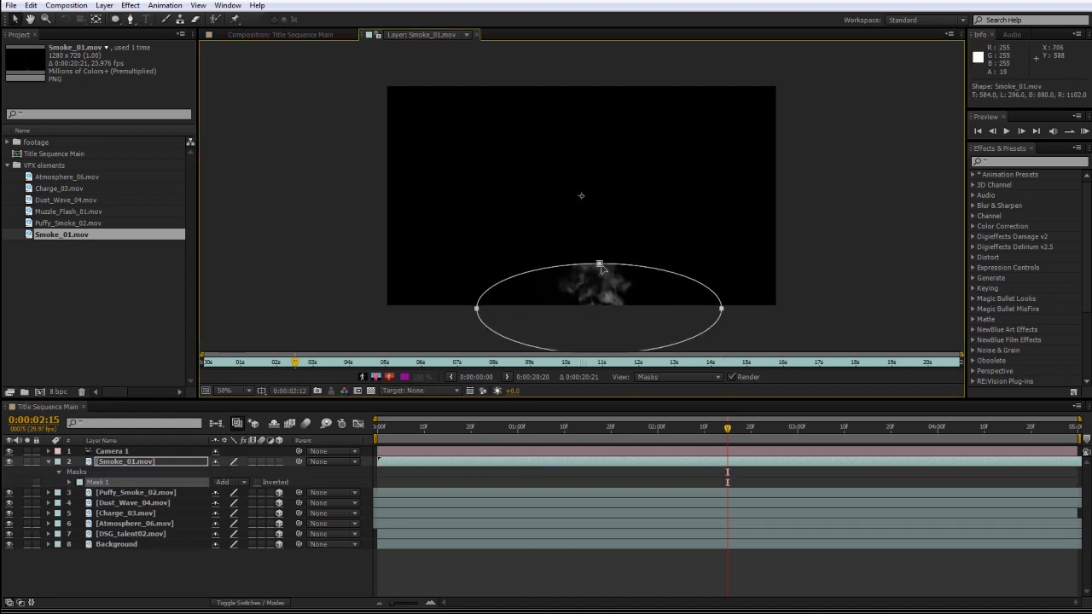
# - Reshape the elliptical mask into a tilted curve that crosses only the bottom of the smoke, and set it to Subtract
pyautogui.moveTo(599, 263); pyautogui.dragTo(600, 284)
pyautogui.click(595, 333)
pyautogui.moveTo(476, 313); pyautogui.dragTo(486, 283)
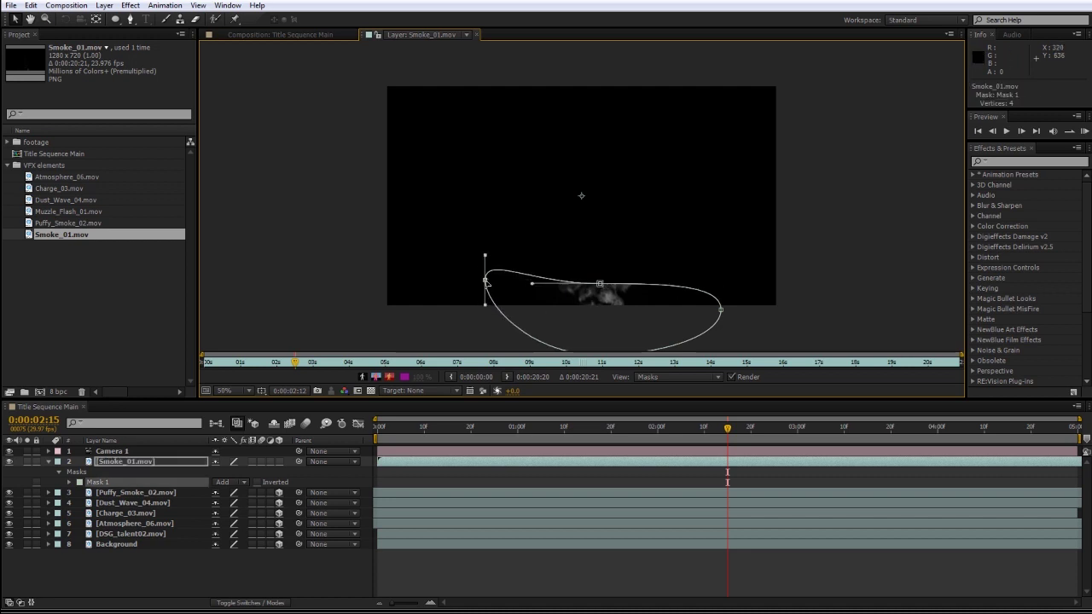
pyautogui.moveTo(723, 315); pyautogui.dragTo(690, 309)
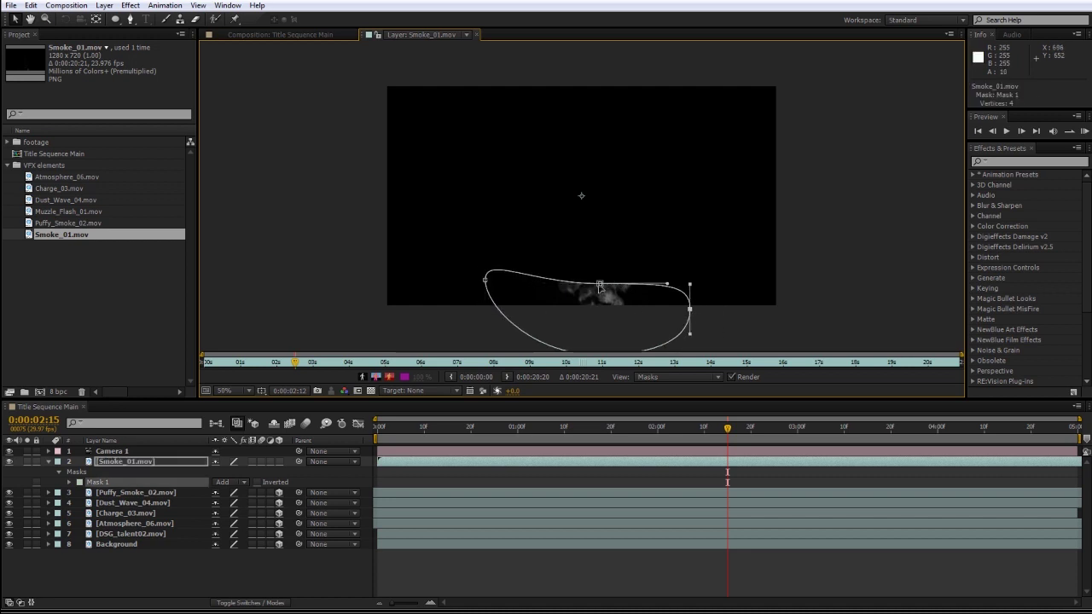
pyautogui.moveTo(599, 285); pyautogui.dragTo(594, 293)
pyautogui.moveTo(661, 291)
pyautogui.mouseDown()
pyautogui.moveTo(638, 307)
pyautogui.moveTo(644, 288)
pyautogui.mouseUp()
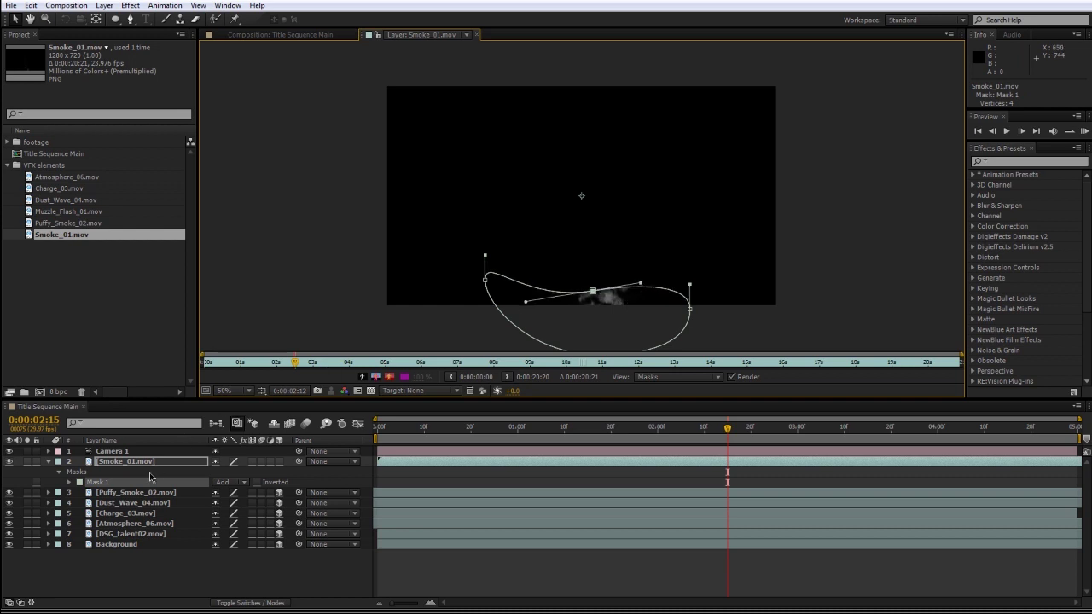
pyautogui.click(239, 483)
pyautogui.click(247, 524)
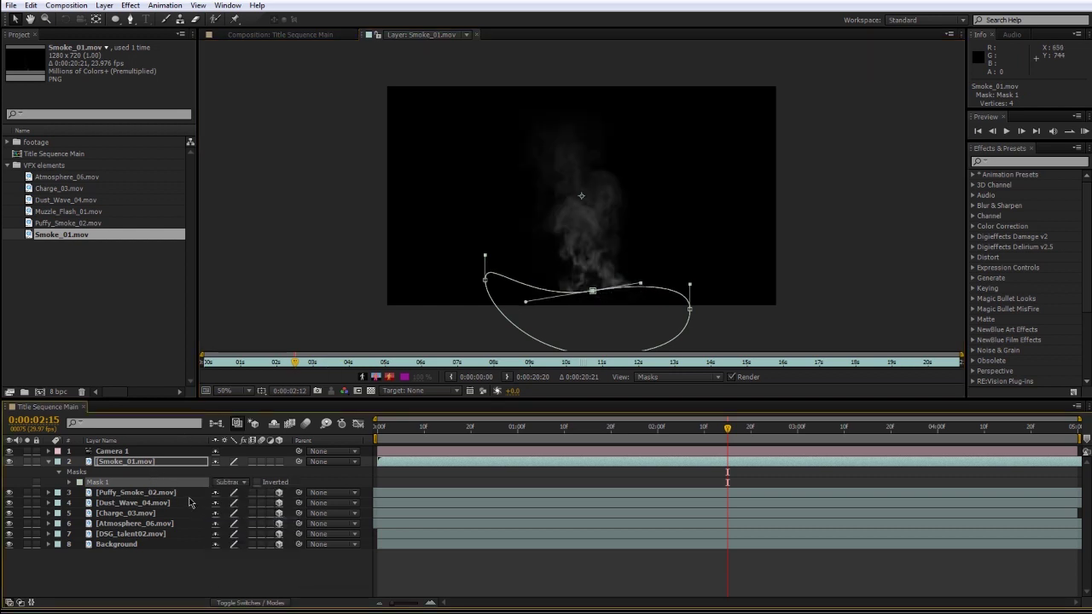
# - Feather the Smoke_01.mov layer's Mask 1 by 36 pixels and return to the Title Sequence Main composition view
pyautogui.press('f')
pyautogui.moveTo(230, 485); pyautogui.dragTo(238, 484)
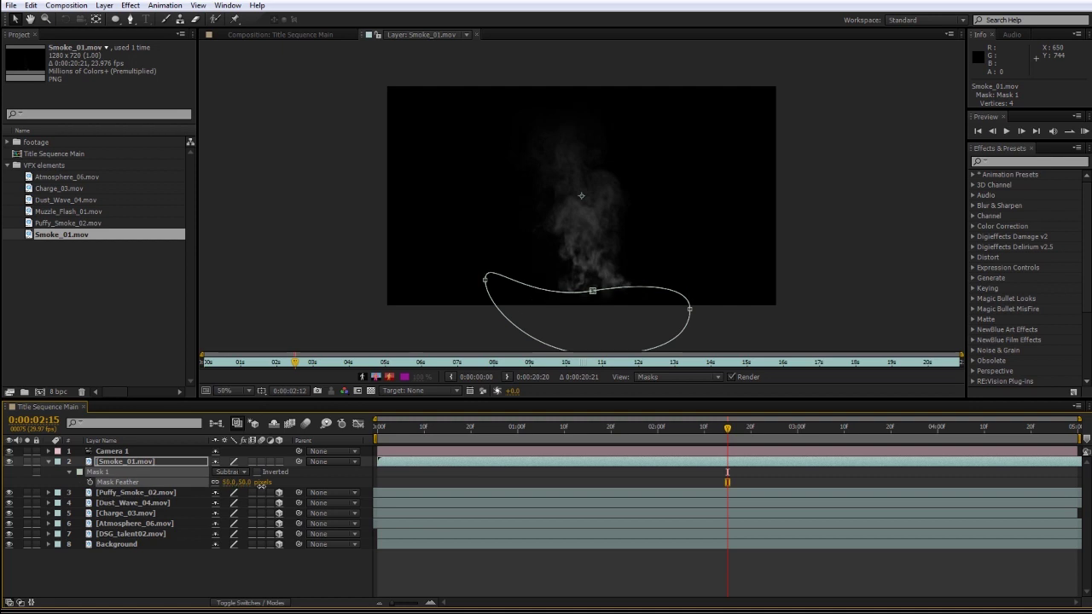
pyautogui.click(520, 566)
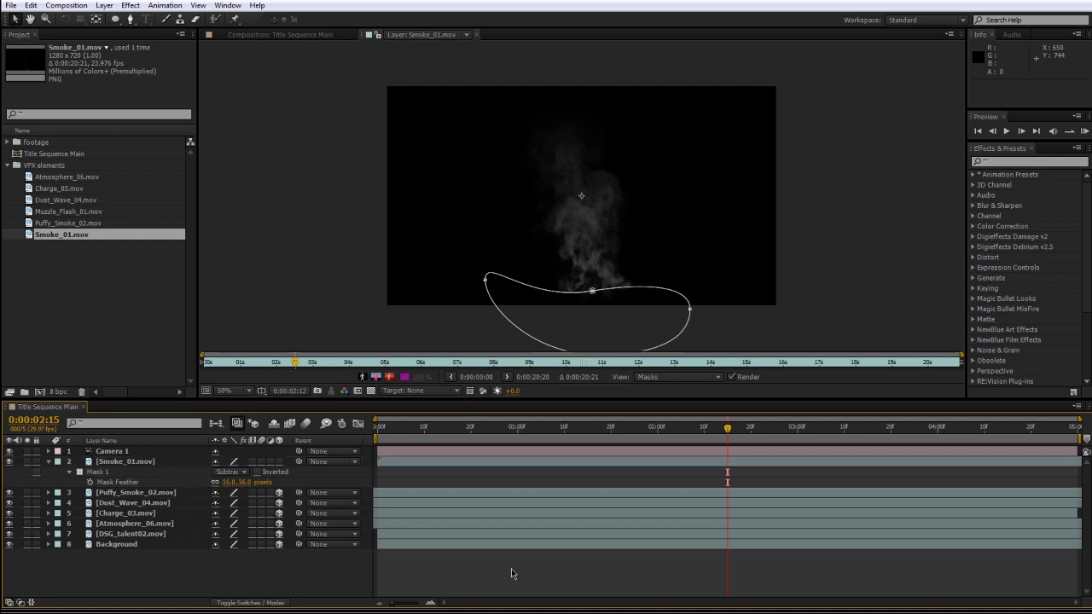
pyautogui.click(267, 35)
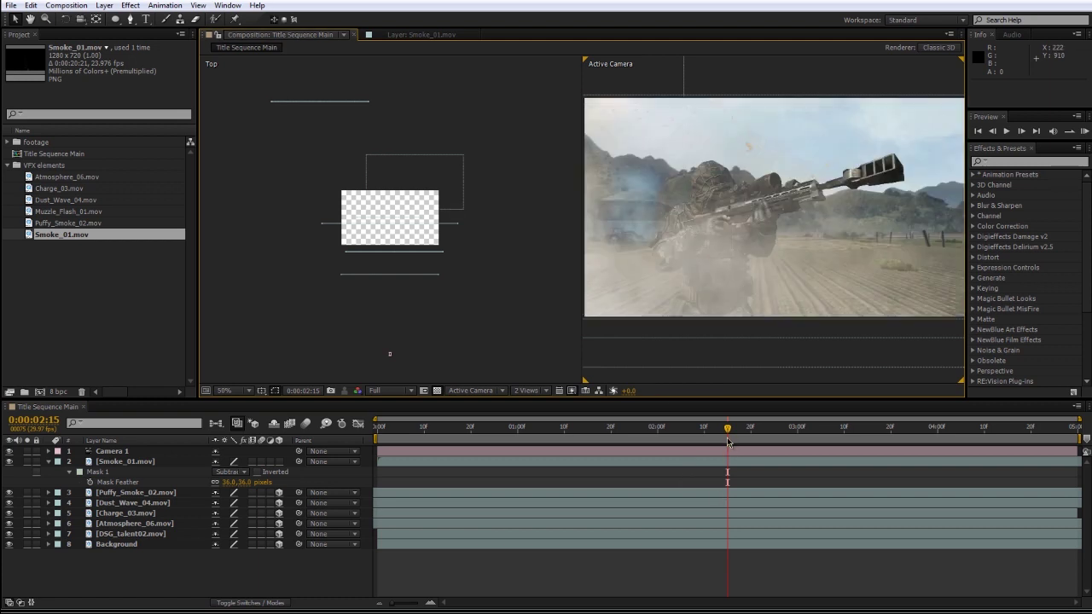
# - Preview the muzzle smoke, move Smoke_01.mov to position about 1022, -104, and make it a 3D layer
pyautogui.press('space')
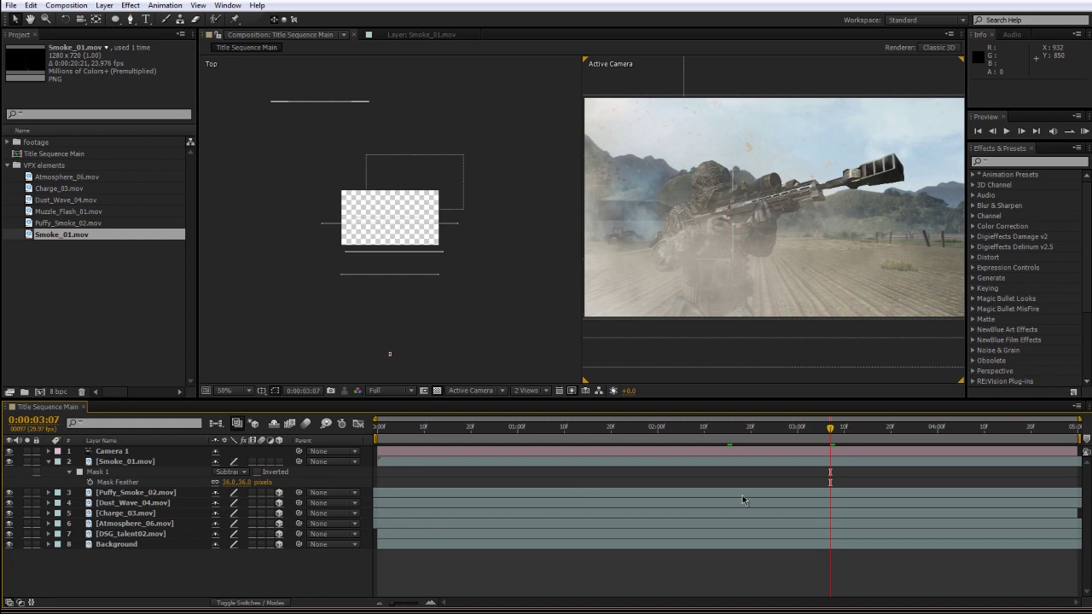
pyautogui.moveTo(442, 442); pyautogui.dragTo(910, 470)
pyautogui.moveTo(884, 150); pyautogui.dragTo(900, 151)
pyautogui.moveTo(788, 431); pyautogui.dragTo(872, 427)
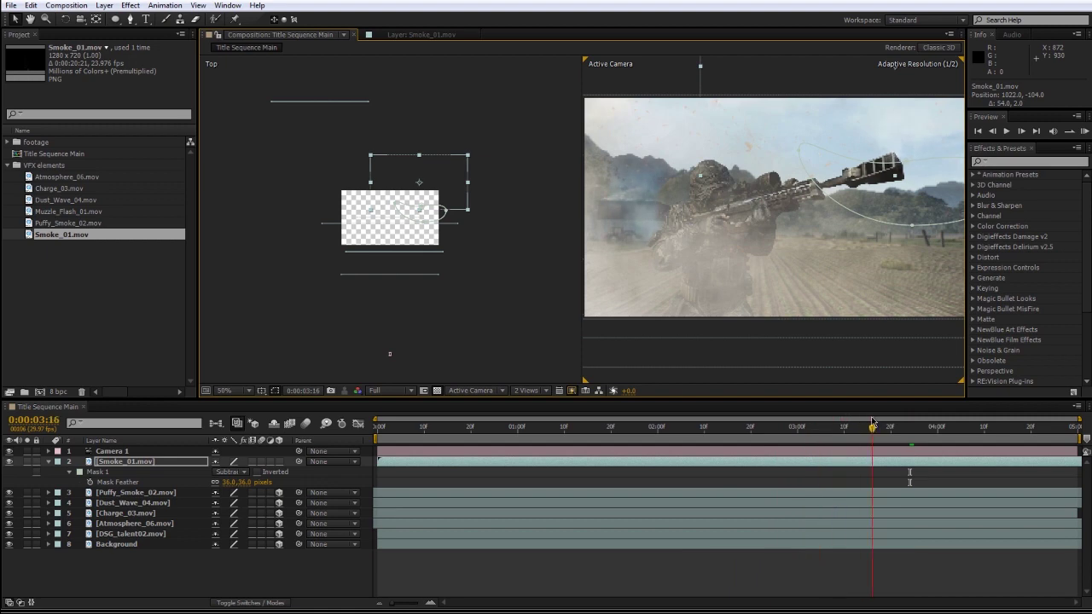
pyautogui.click(279, 461)
pyautogui.click(611, 490)
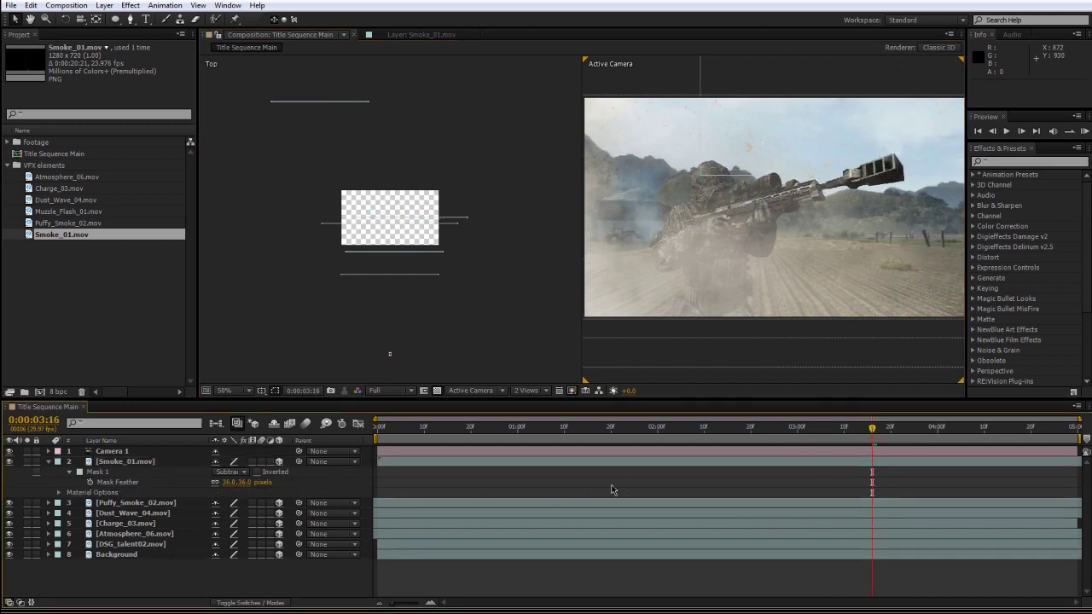